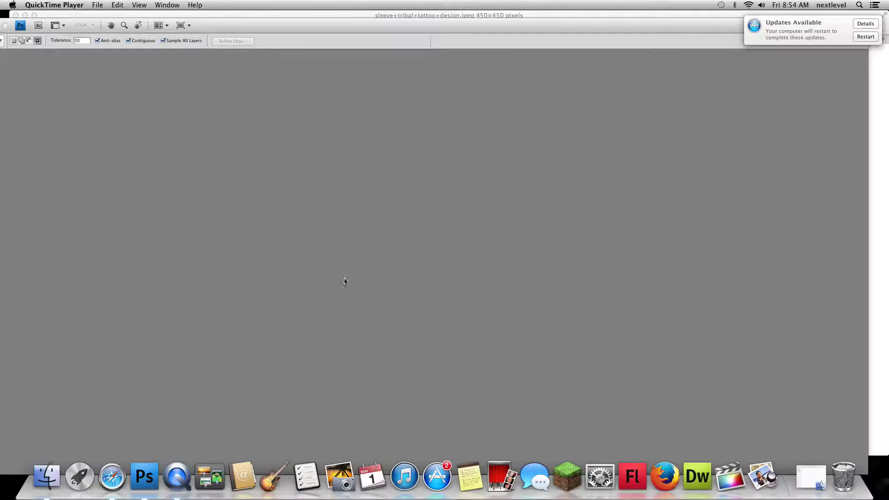
# Find the phoenix tribal design in the Google Images results and open fenix_tribal.jpg full size
pyautogui.click(120, 478)
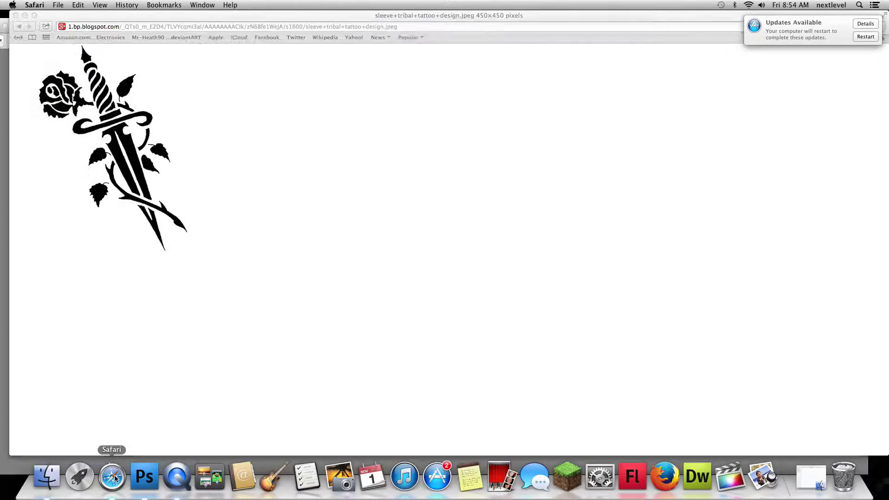
pyautogui.click(18, 27)
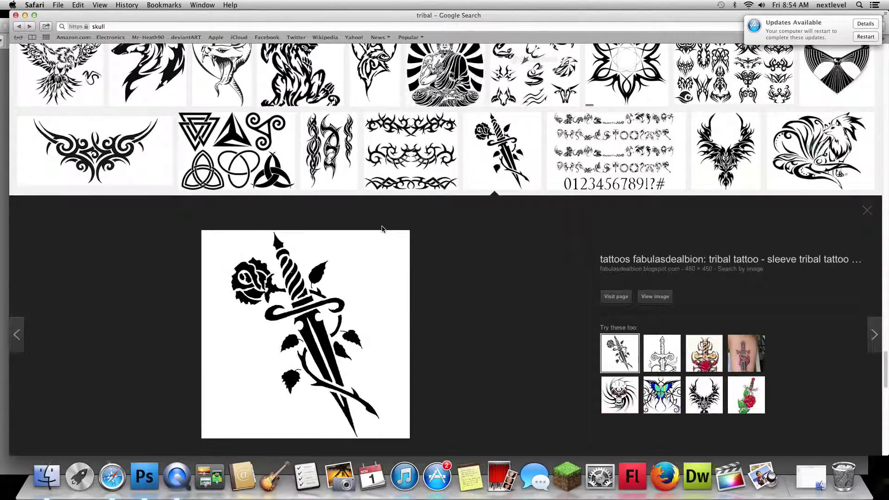
pyautogui.scroll(-5, 382, 229)
pyautogui.scroll(-5, 382, 228)
pyautogui.scroll(-5, 382, 228)
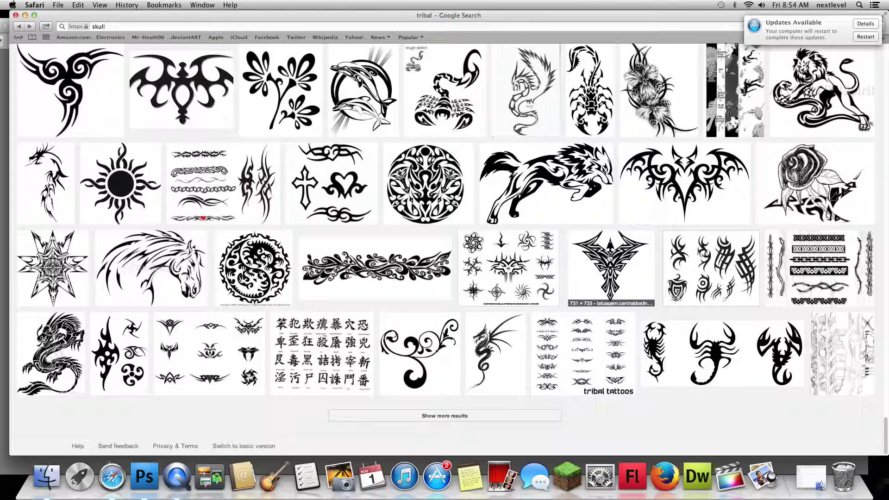
pyautogui.click(610, 259)
pyautogui.click(654, 239)
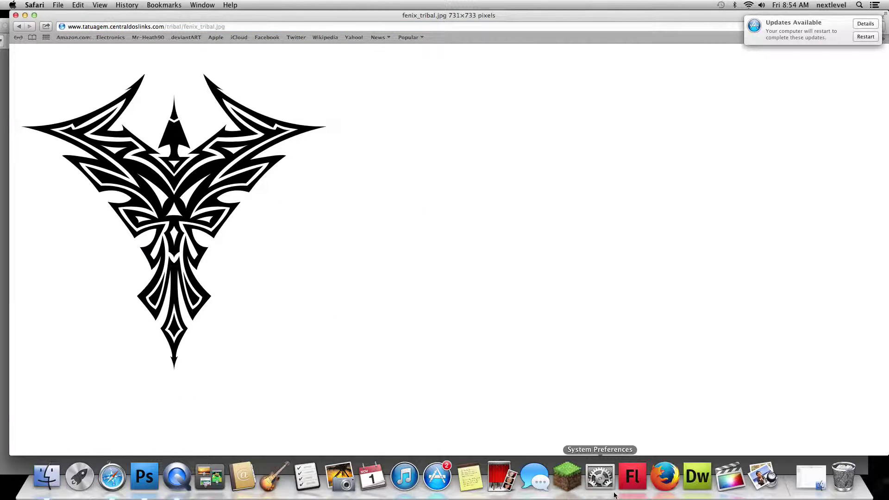
pyautogui.click(144, 477)
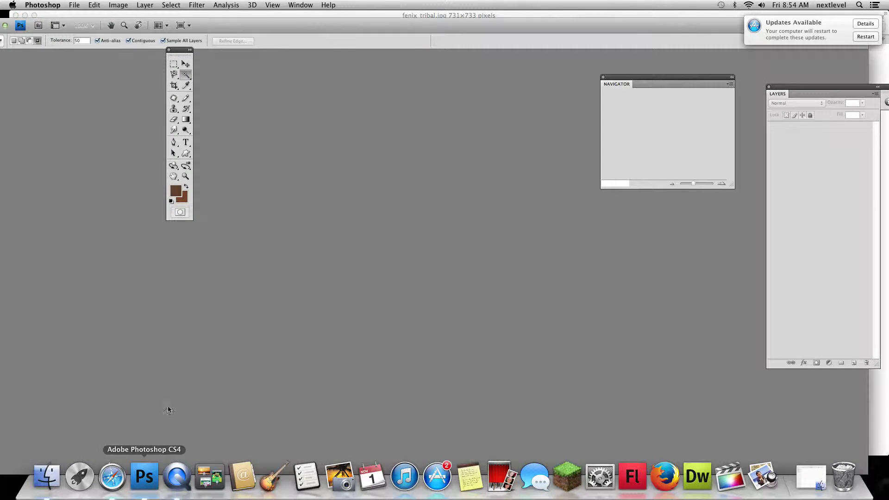
# Bring up the Open file browser, then dismiss it without opening anything
pyautogui.click(74, 5)
pyautogui.click(92, 25)
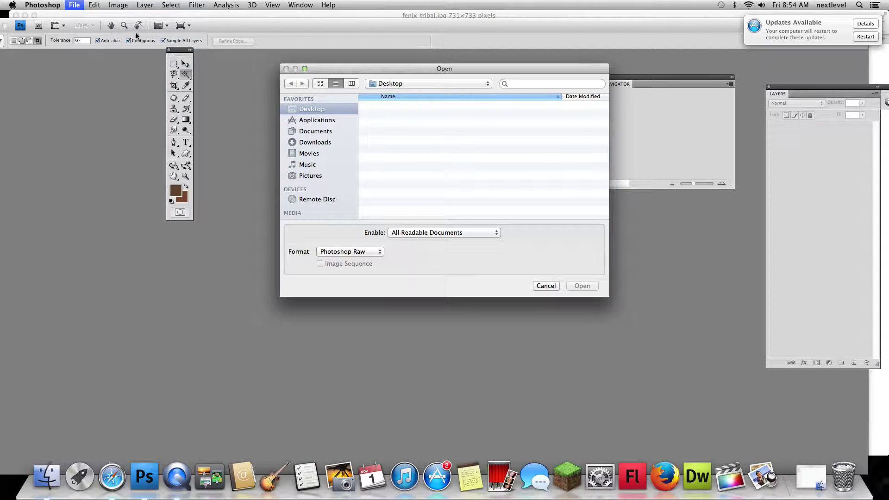
pyautogui.click(546, 287)
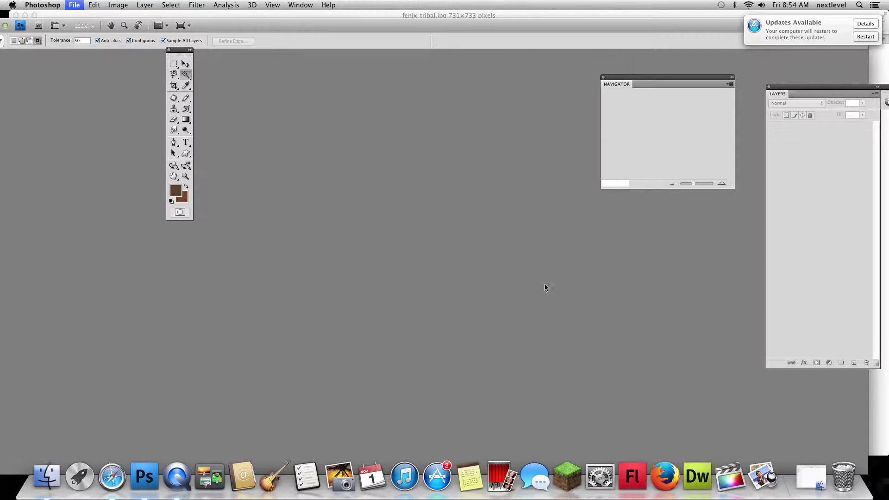
# Create a U.S. Paper Letter document, 8.5 × 11 in at 300 ppi in RGB, and paste the phoenix
pyautogui.click(75, 6)
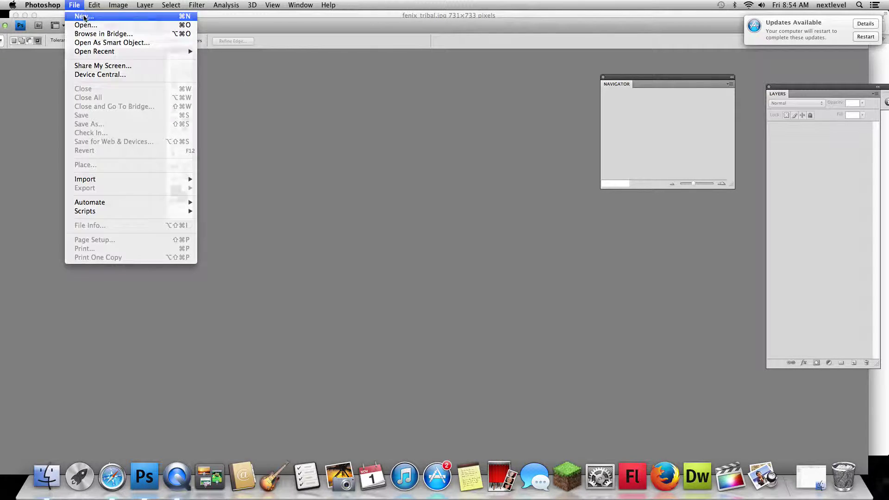
pyautogui.click(83, 15)
pyautogui.click(459, 102)
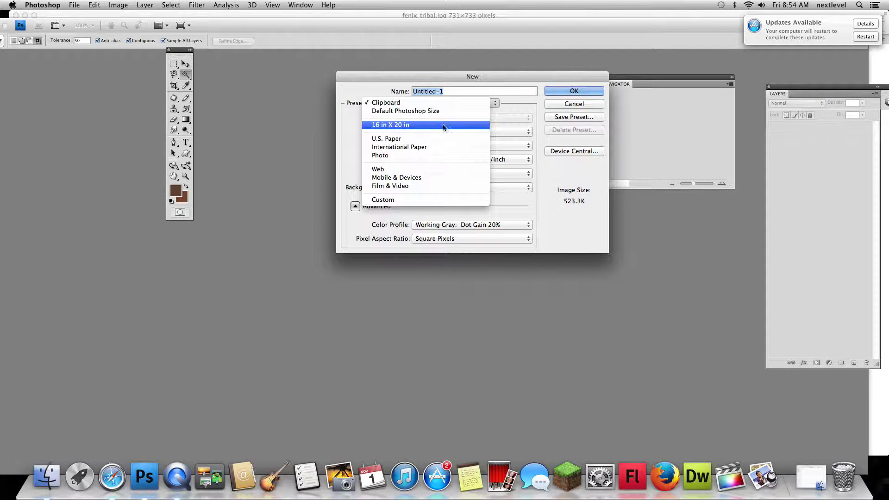
pyautogui.click(438, 137)
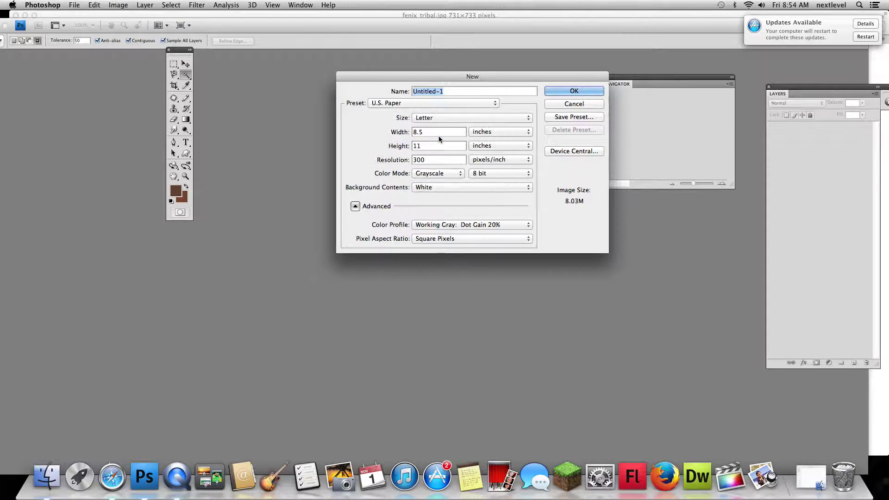
pyautogui.click(437, 173)
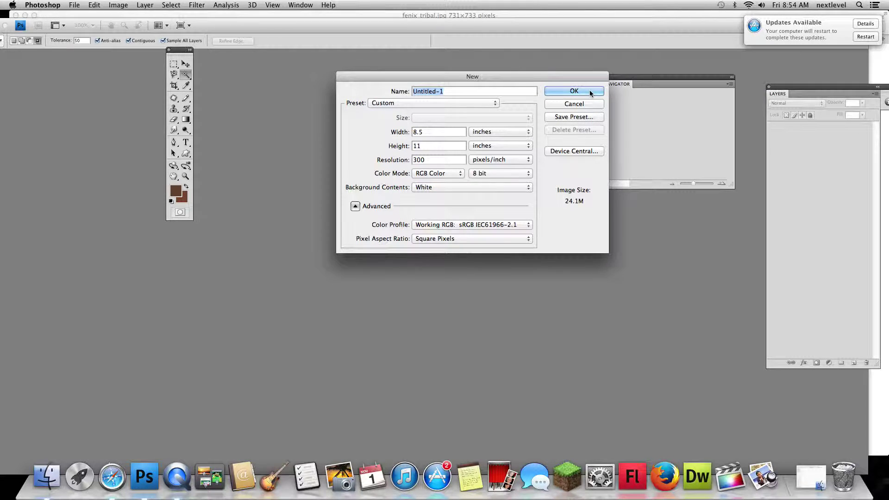
pyautogui.click(575, 91)
pyautogui.press('super+v')
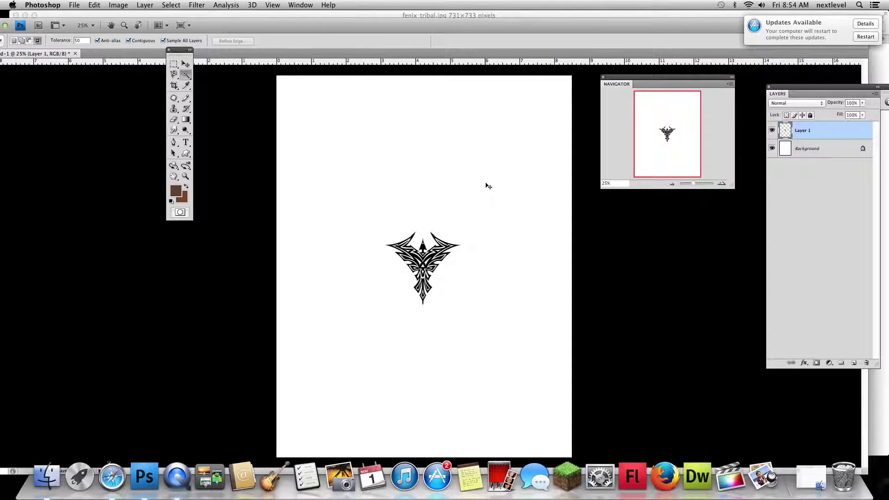
# Enlarge the phoenix with Free Transform and shift it slightly left and down
pyautogui.press('v')
pyautogui.moveTo(468, 224); pyautogui.dragTo(533, 156)
pyautogui.moveTo(382, 156); pyautogui.dragTo(360, 137)
pyautogui.press('Return')
pyautogui.moveTo(453, 208); pyautogui.dragTo(430, 220)
# Select the phoenix's white background with Color Range, delete it, and deselect
pyautogui.click(144, 5)
pyautogui.moveTo(170, 5)
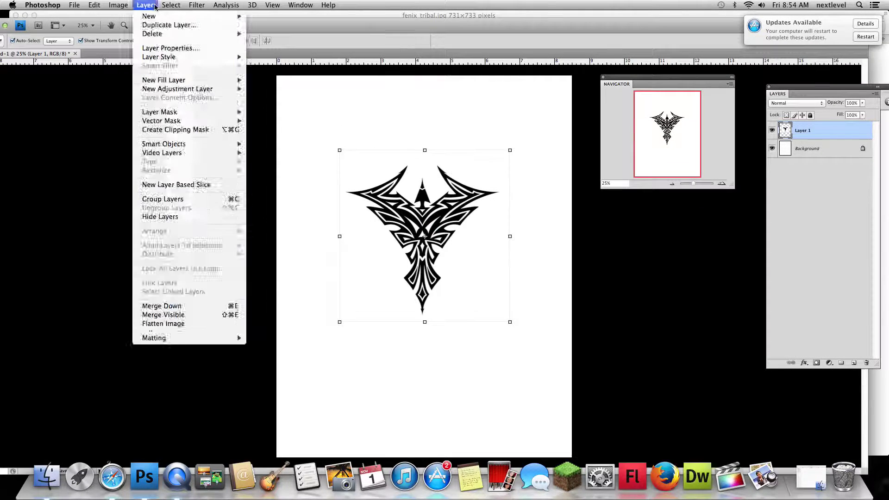
pyautogui.click(195, 90)
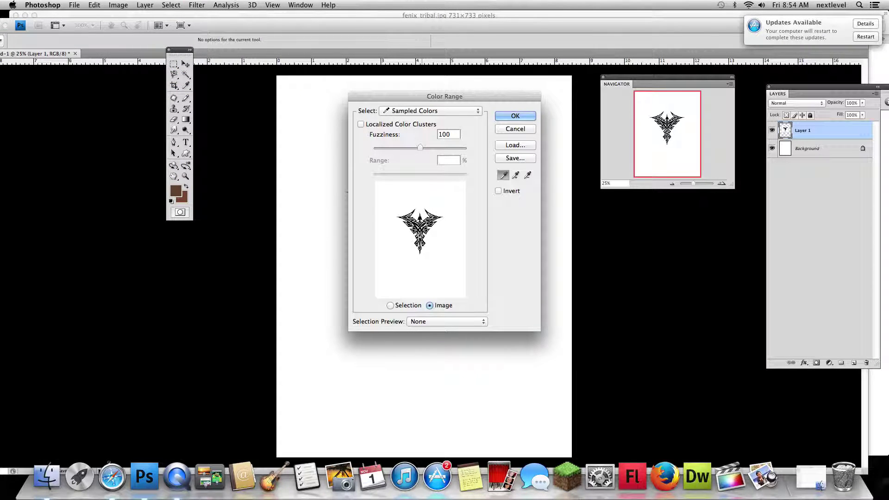
pyautogui.click(515, 116)
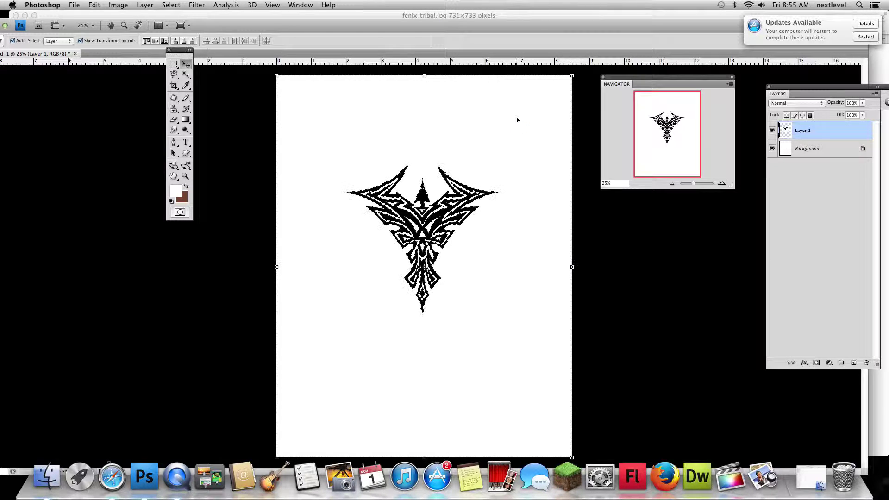
pyautogui.press('Delete')
pyautogui.hotkey('ctrl', 'd')
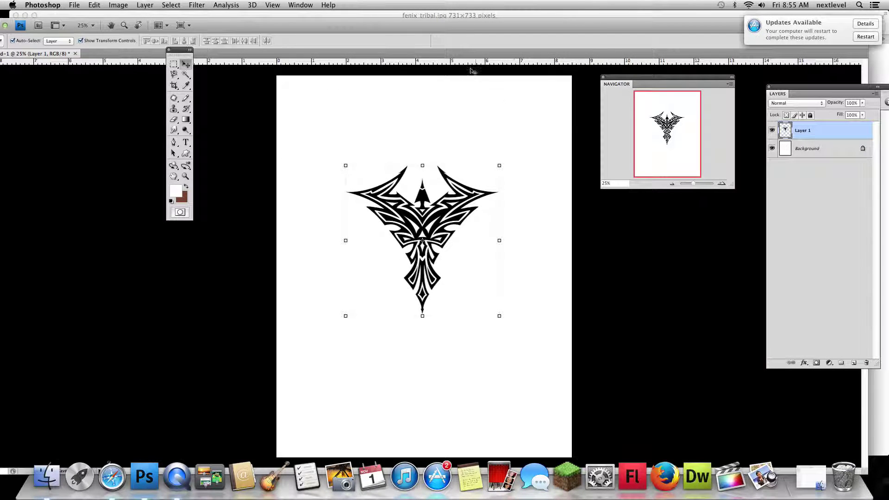
pyautogui.doubleClick(827, 137)
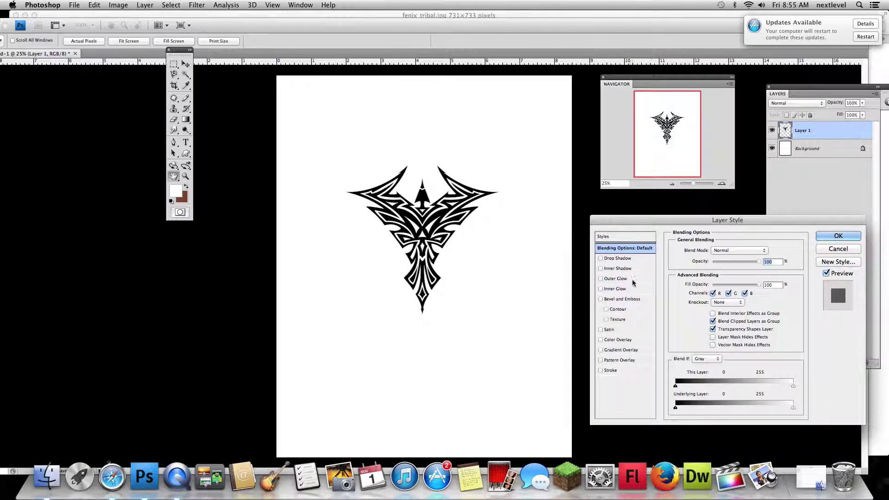
# Add a green Normal Inner Glow to the phoenix at 100% opacity and 43 px size
pyautogui.click(623, 290)
pyautogui.click(693, 282)
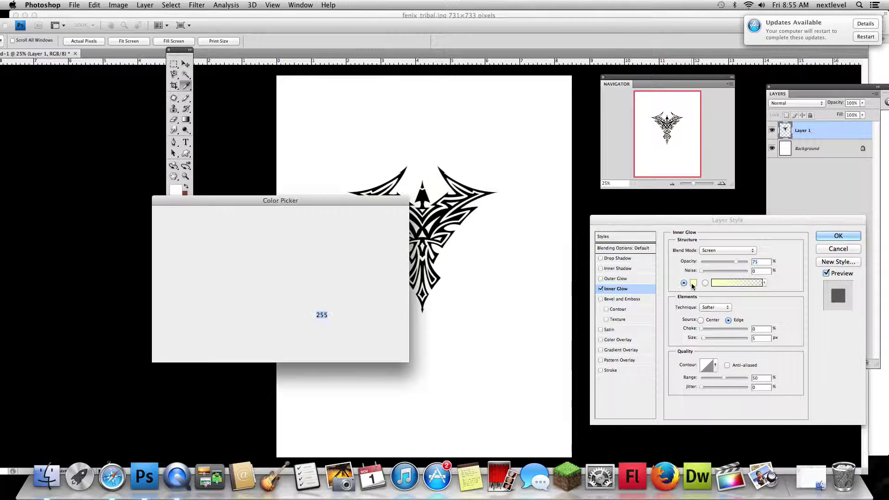
pyautogui.moveTo(286, 318); pyautogui.dragTo(286, 295)
pyautogui.click(255, 230)
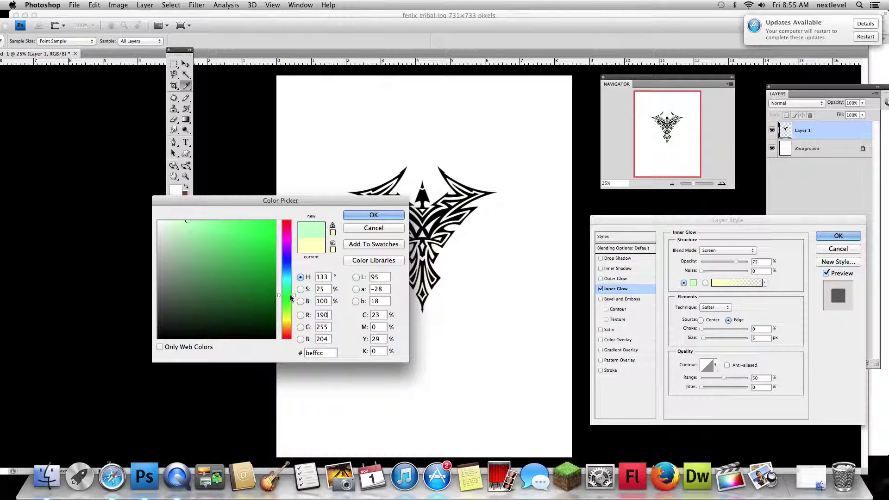
pyautogui.click(373, 215)
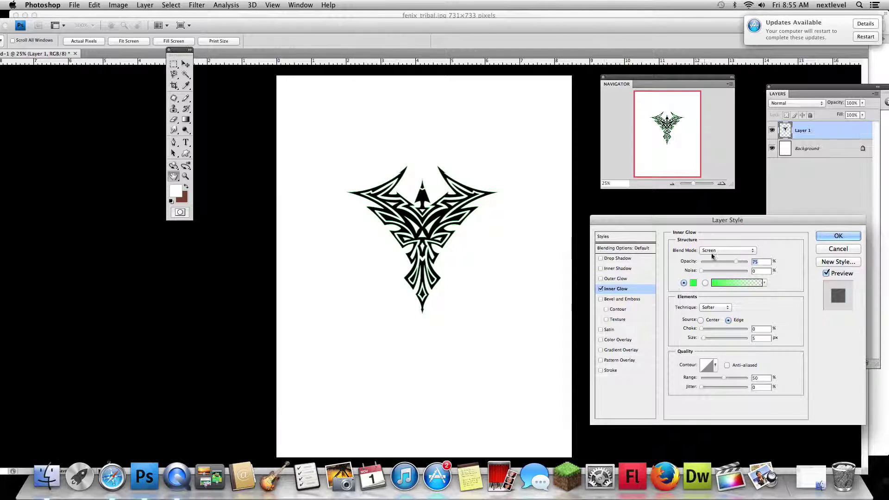
pyautogui.moveTo(744, 263); pyautogui.dragTo(748, 262)
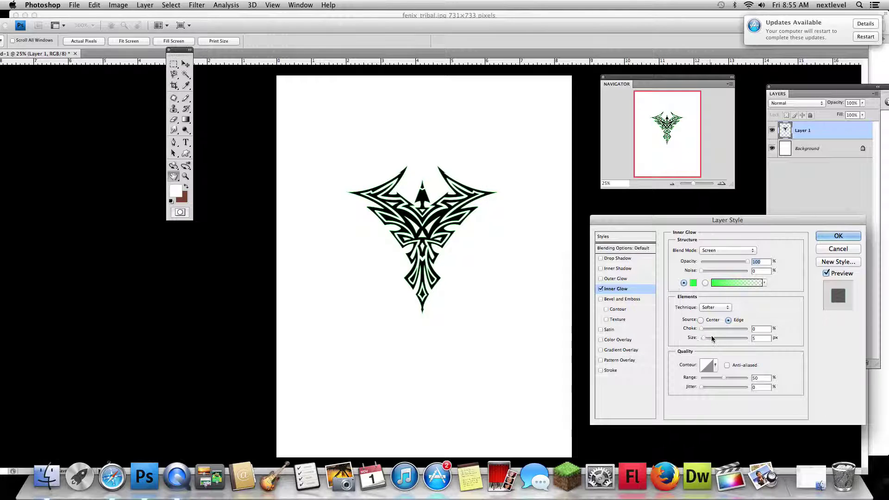
pyautogui.moveTo(702, 341); pyautogui.dragTo(714, 340)
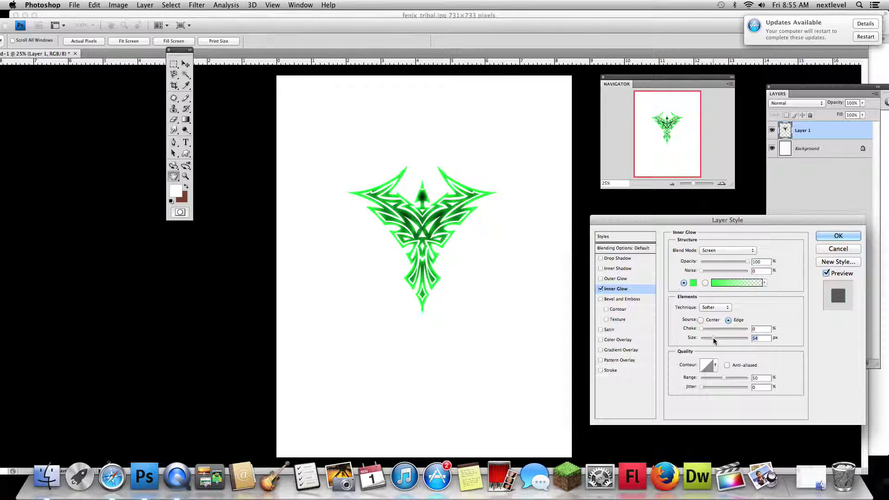
pyautogui.moveTo(714, 341)
pyautogui.mouseDown()
pyautogui.moveTo(703, 334)
pyautogui.moveTo(752, 328)
pyautogui.mouseUp()
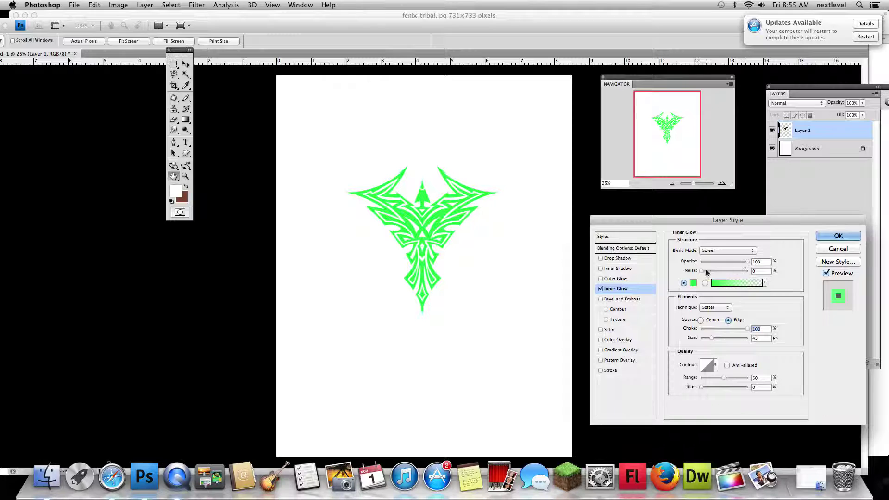
pyautogui.click(725, 251)
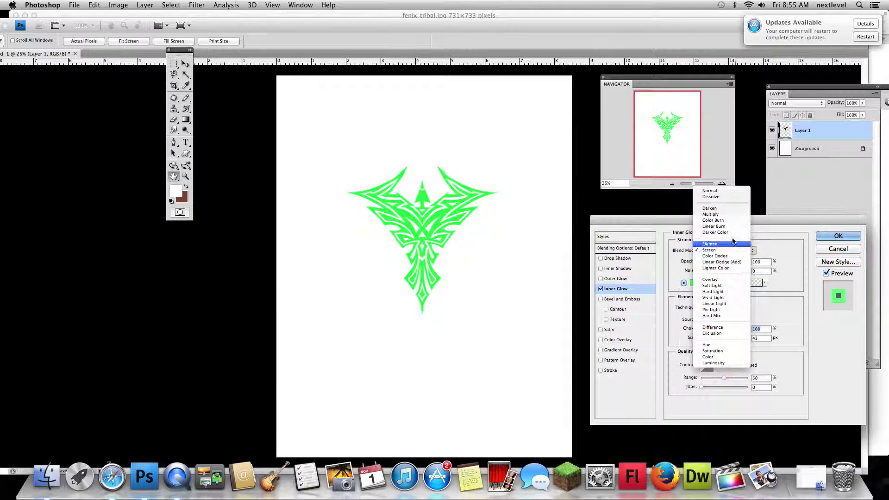
pyautogui.click(733, 193)
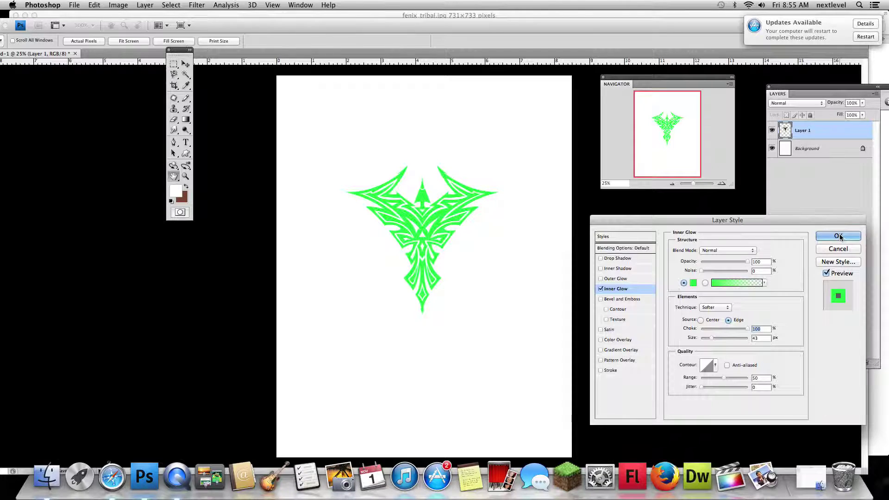
pyautogui.click(615, 278)
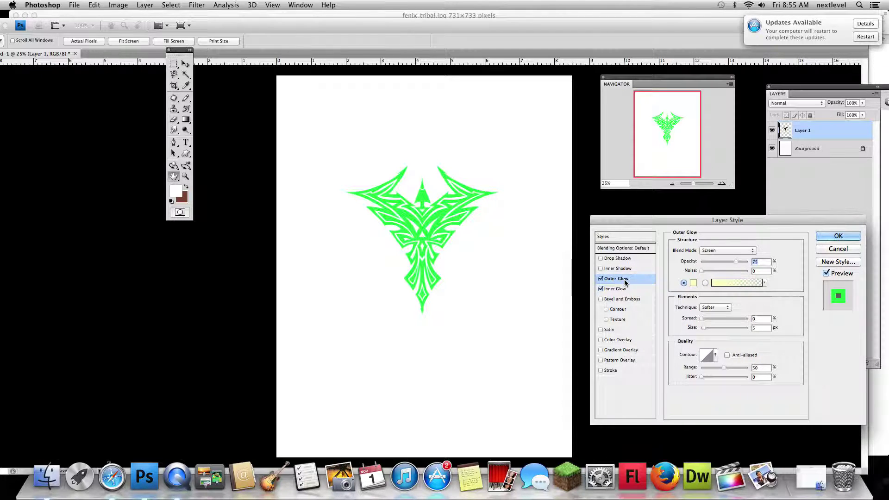
# Set the Outer Glow to Normal blending, a near-black colour and 100% opacity
pyautogui.click(734, 251)
pyautogui.click(722, 190)
pyautogui.click(693, 283)
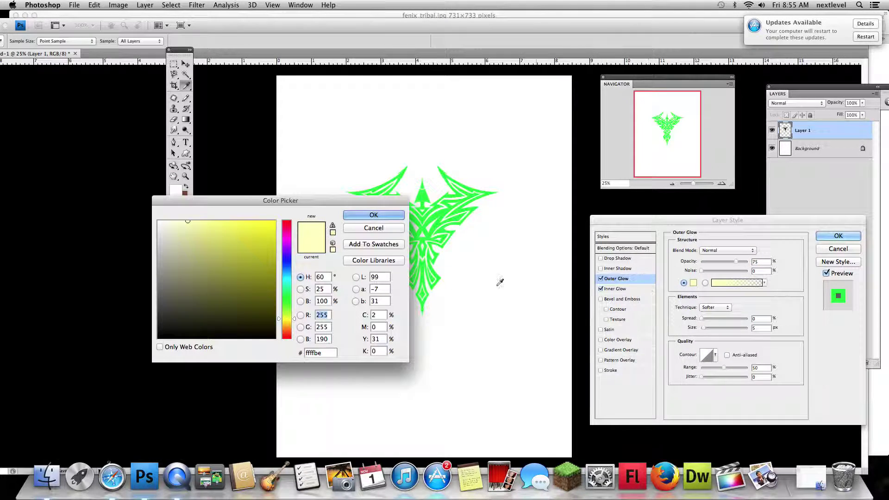
pyautogui.moveTo(258, 298); pyautogui.dragTo(275, 338)
pyautogui.click(390, 215)
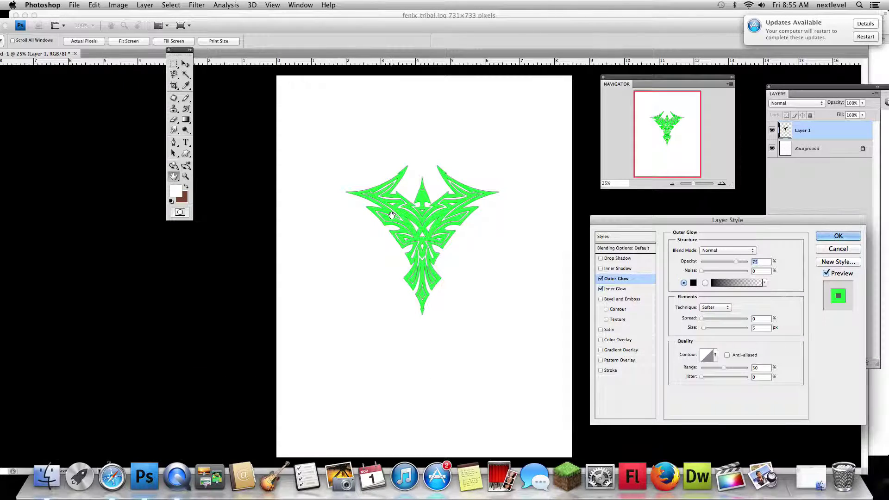
pyautogui.moveTo(736, 262); pyautogui.dragTo(757, 264)
# Adjust the Outer Glow size through several values, settling on 98 px
pyautogui.moveTo(704, 330); pyautogui.dragTo(714, 330)
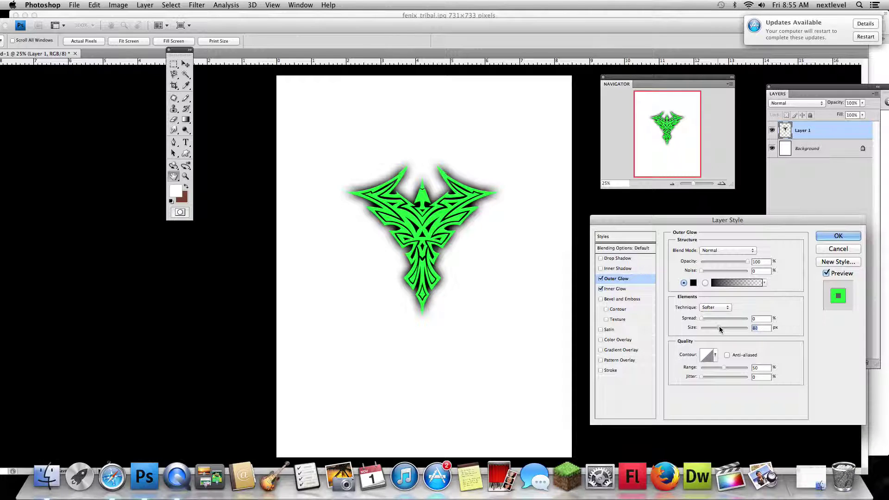
pyautogui.moveTo(714, 328)
pyautogui.mouseDown()
pyautogui.moveTo(721, 329)
pyautogui.moveTo(704, 322)
pyautogui.mouseUp()
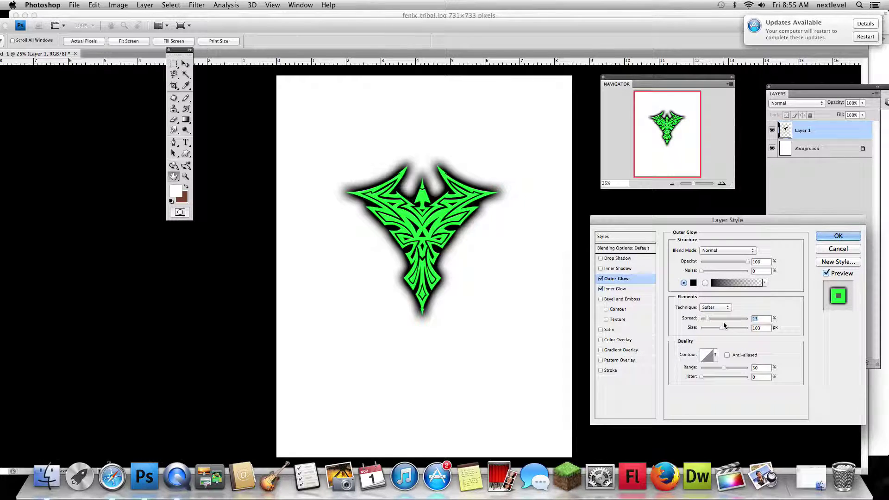
pyautogui.moveTo(723, 327); pyautogui.dragTo(726, 328)
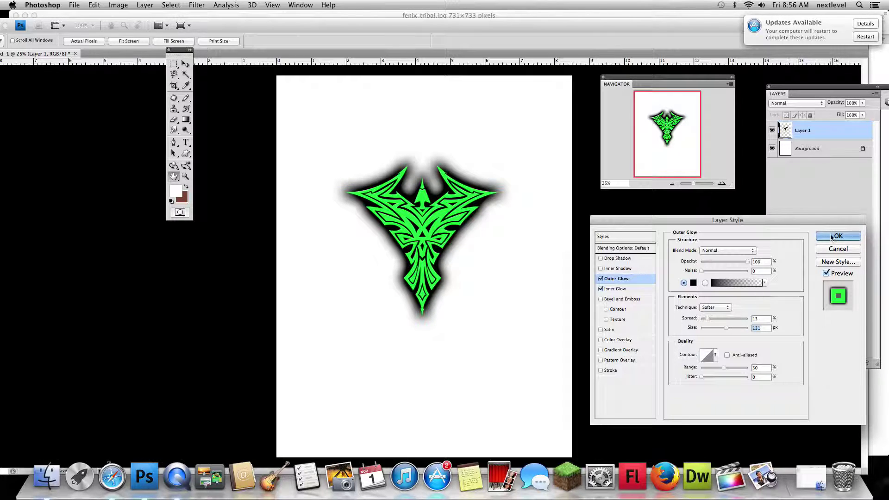
pyautogui.moveTo(727, 330); pyautogui.dragTo(720, 332)
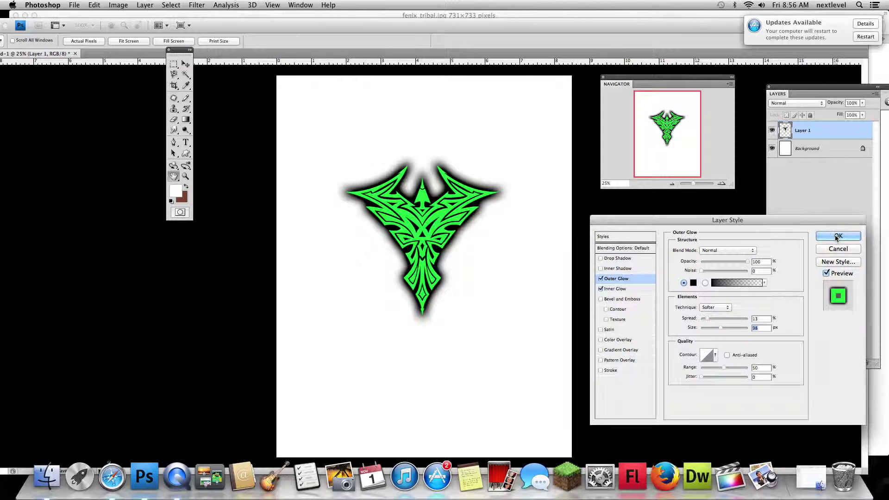
# Try Bevel and Emboss and Stroke, then cancel the Layer Style dialog to discard all effects
pyautogui.click(613, 299)
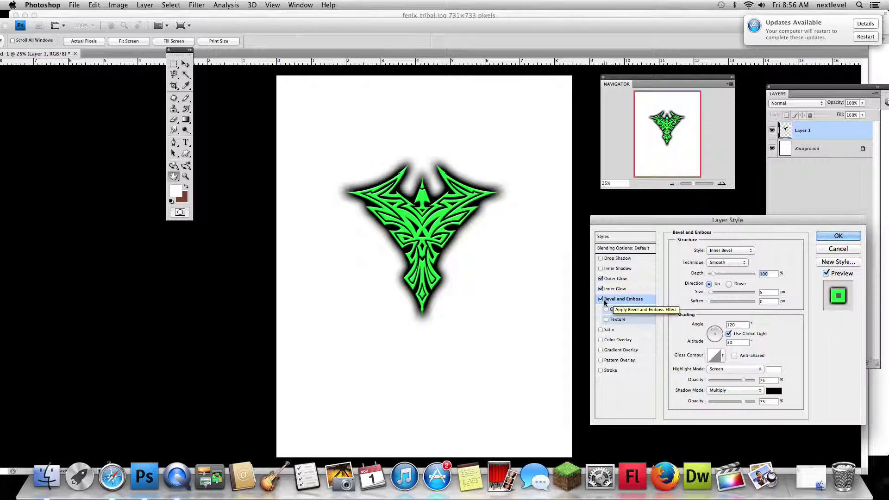
pyautogui.click(602, 299)
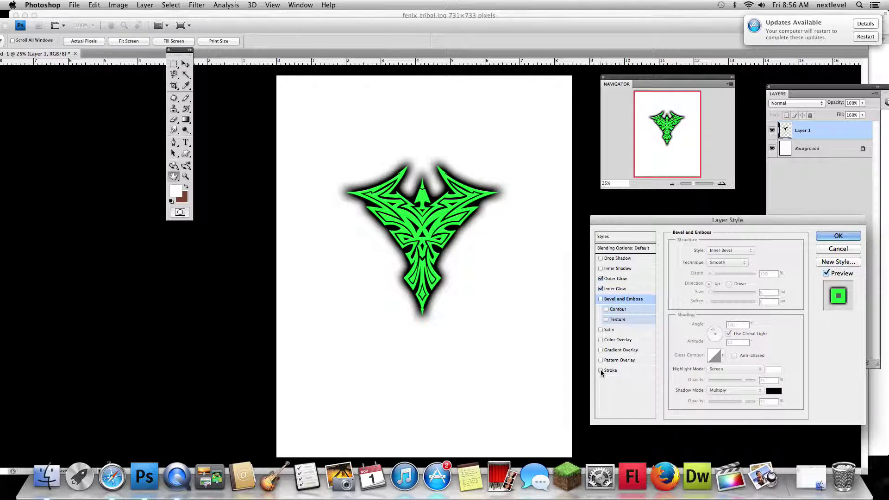
pyautogui.click(616, 371)
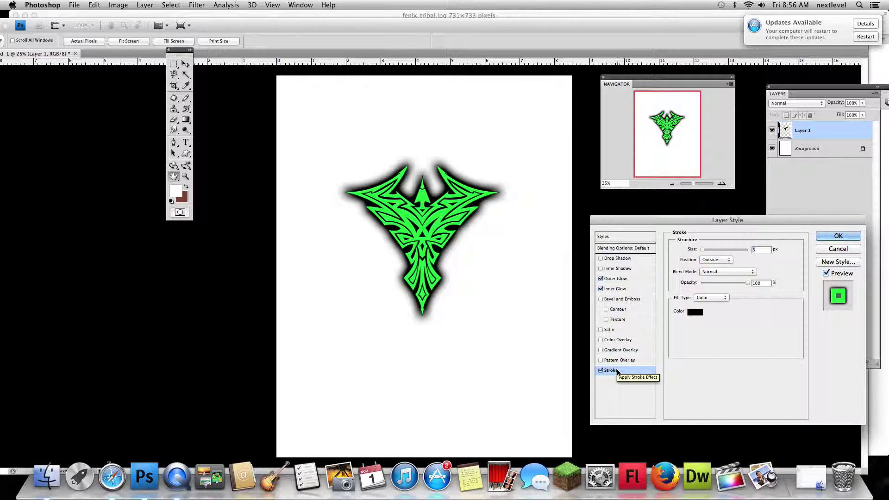
pyautogui.click(710, 260)
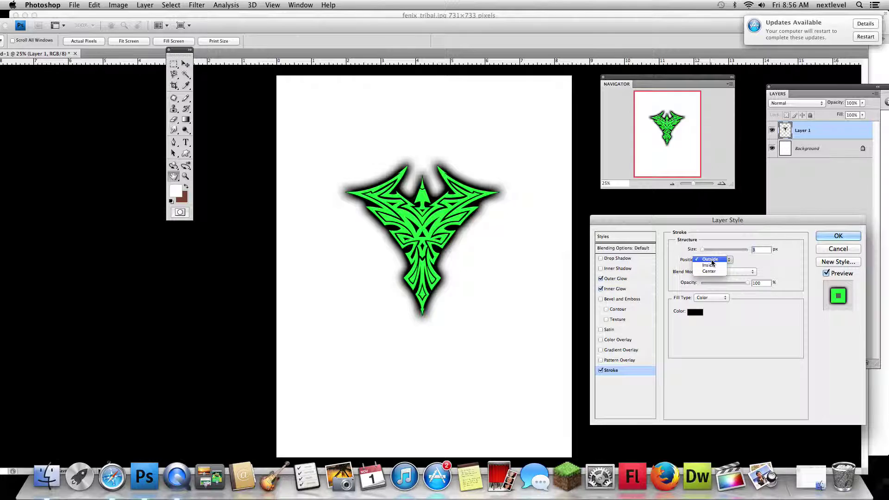
pyautogui.click(712, 260)
pyautogui.click(838, 249)
# Give Layer 1 a Normal green Inner Glow at 100% opacity, enlarged to 191 to flood the logo
pyautogui.press('v')
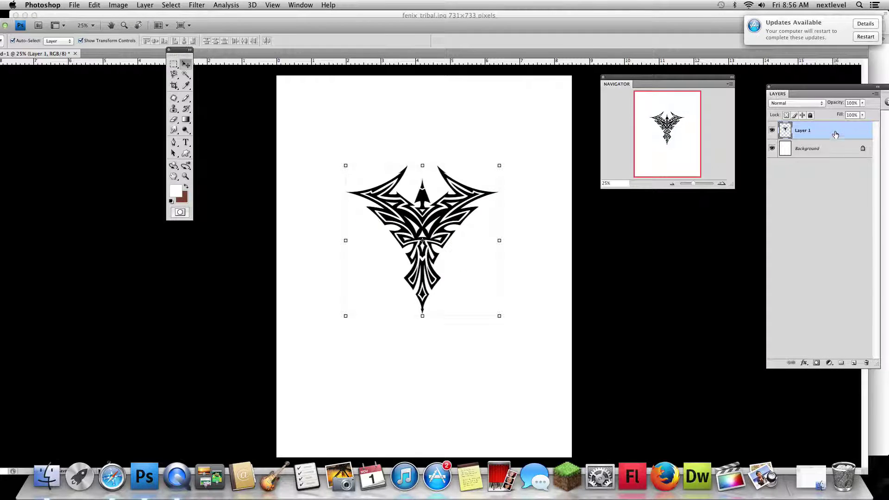
pyautogui.doubleClick(832, 130)
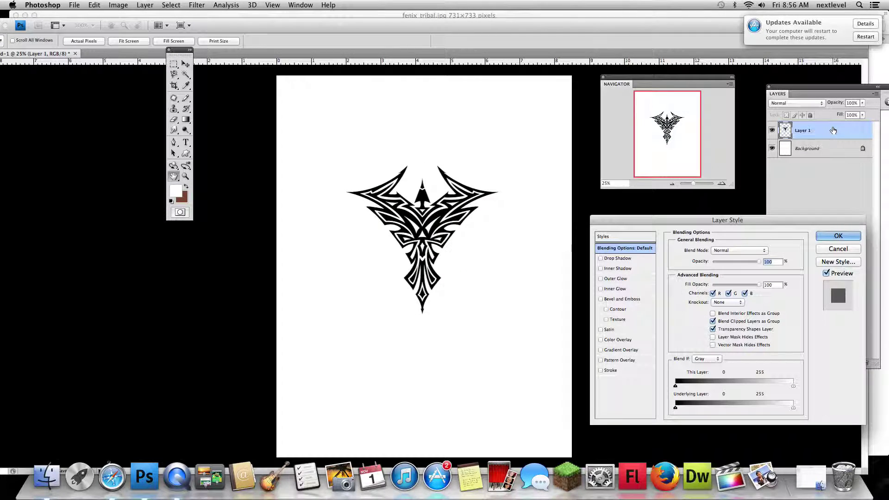
pyautogui.click(616, 289)
pyautogui.click(727, 250)
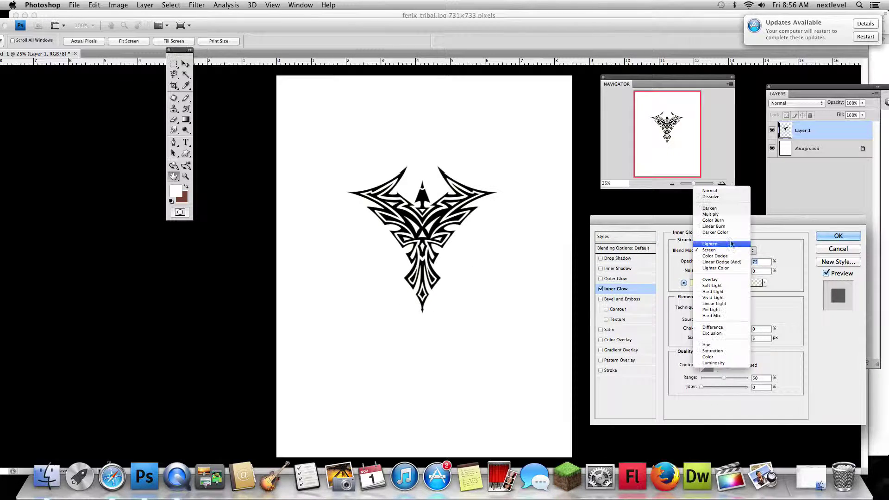
pyautogui.click(719, 191)
pyautogui.click(693, 283)
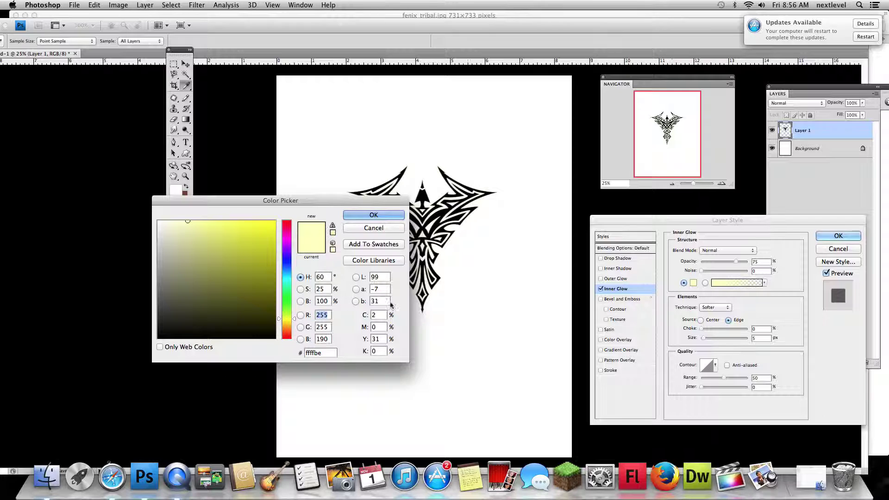
pyautogui.click(286, 299)
pyautogui.click(275, 221)
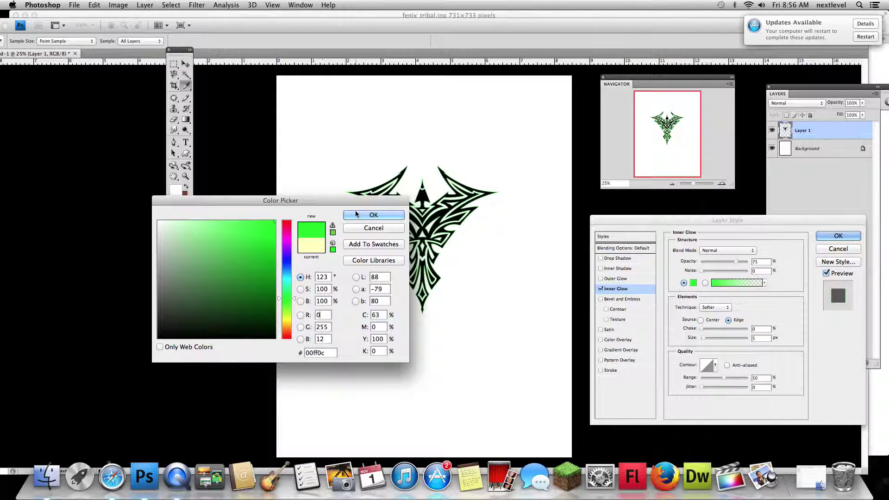
pyautogui.click(373, 215)
pyautogui.moveTo(735, 262); pyautogui.dragTo(747, 262)
pyautogui.moveTo(703, 338); pyautogui.dragTo(754, 328)
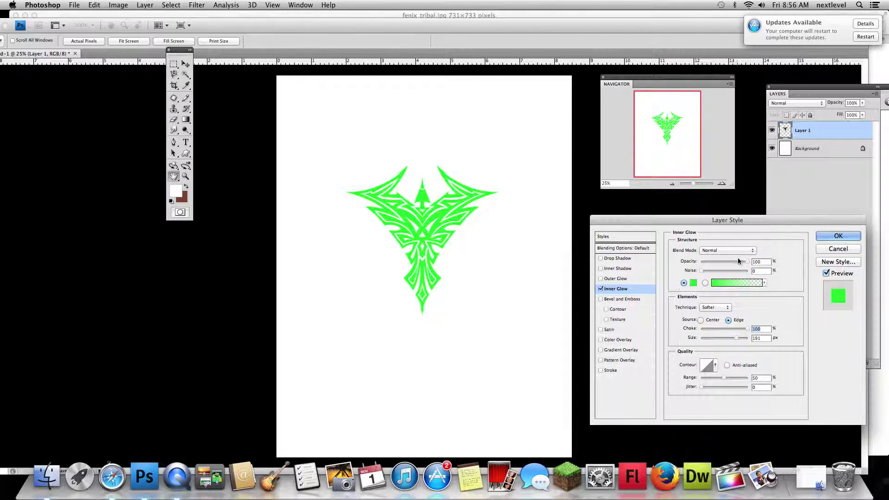
# Add a Normal near-black Outer Glow at 100% opacity, 39% spread and 27 px size, and apply it
pyautogui.click(639, 279)
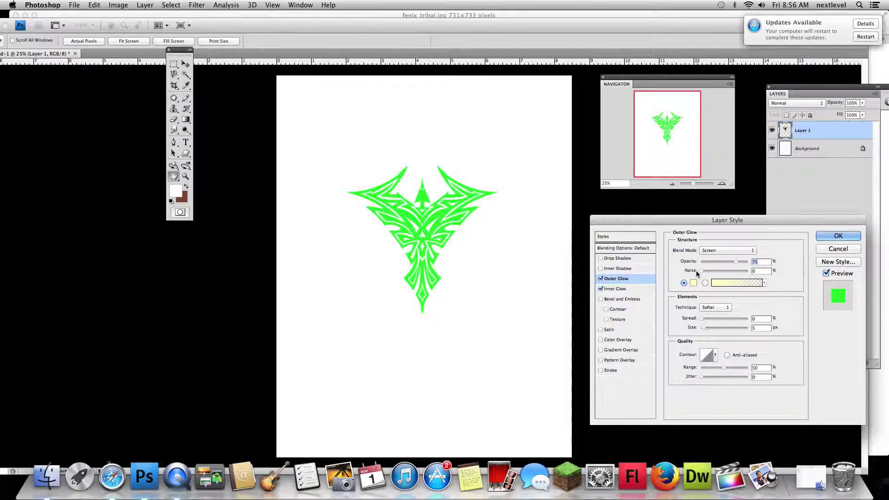
pyautogui.click(727, 250)
pyautogui.click(720, 188)
pyautogui.click(692, 283)
pyautogui.moveTo(260, 278); pyautogui.dragTo(275, 331)
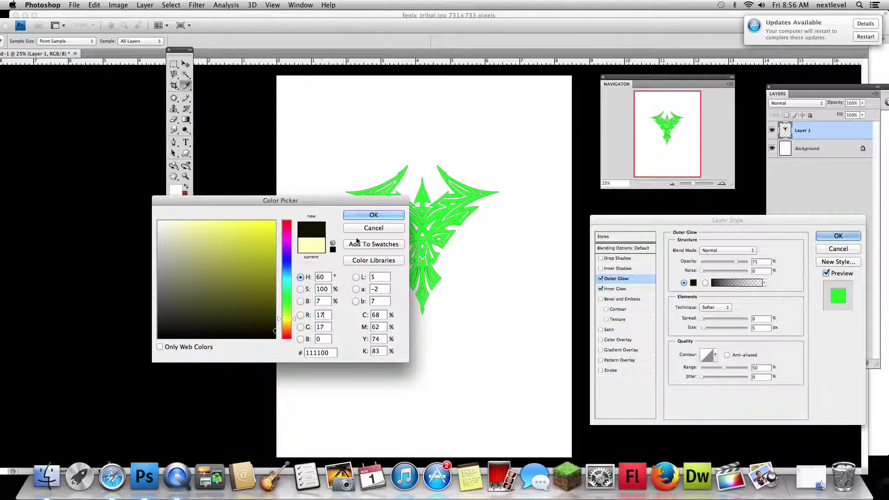
pyautogui.click(374, 215)
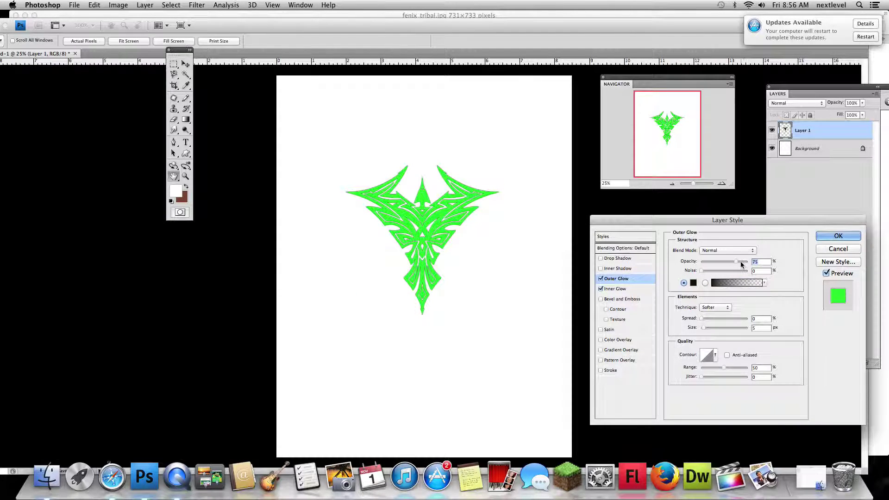
pyautogui.moveTo(741, 262); pyautogui.dragTo(743, 272)
pyautogui.moveTo(703, 328)
pyautogui.mouseDown()
pyautogui.moveTo(725, 326)
pyautogui.moveTo(707, 327)
pyautogui.moveTo(715, 320)
pyautogui.mouseUp()
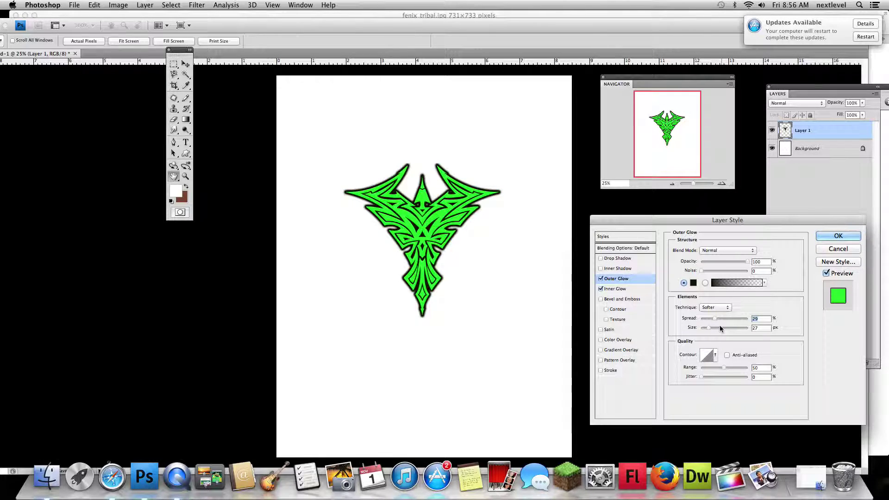
pyautogui.moveTo(717, 318); pyautogui.dragTo(723, 318)
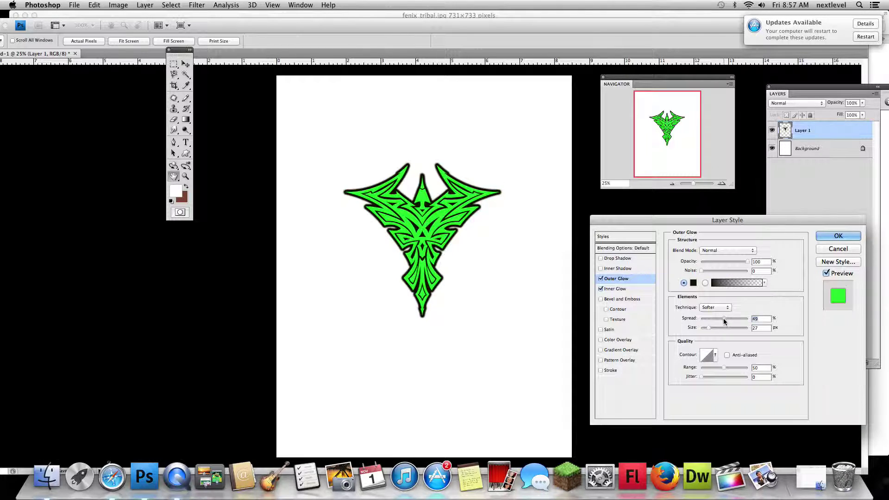
pyautogui.click(839, 236)
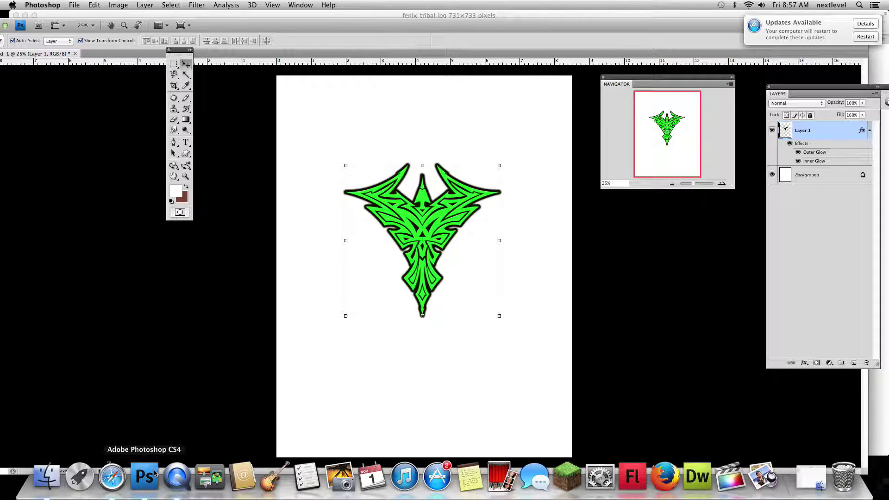
pyautogui.click(114, 476)
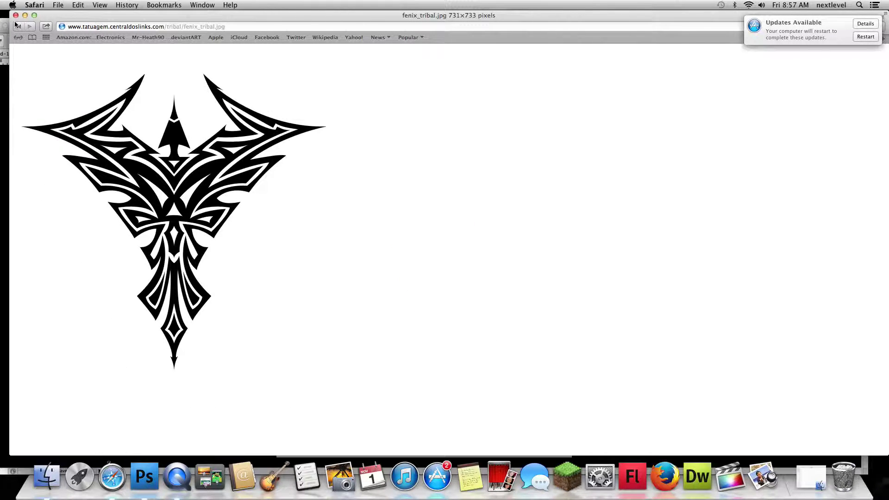
# Go back to the Google Images tribal results and scroll through them
pyautogui.click(17, 25)
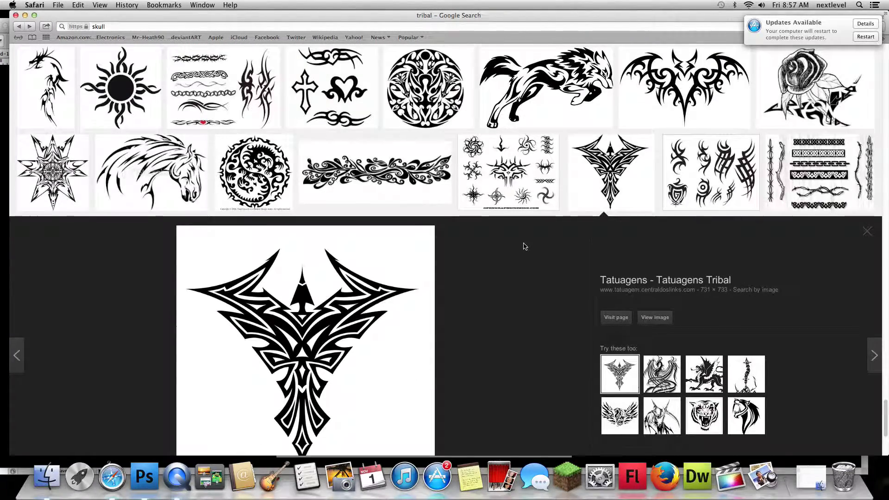
pyautogui.scroll(3, 525, 246)
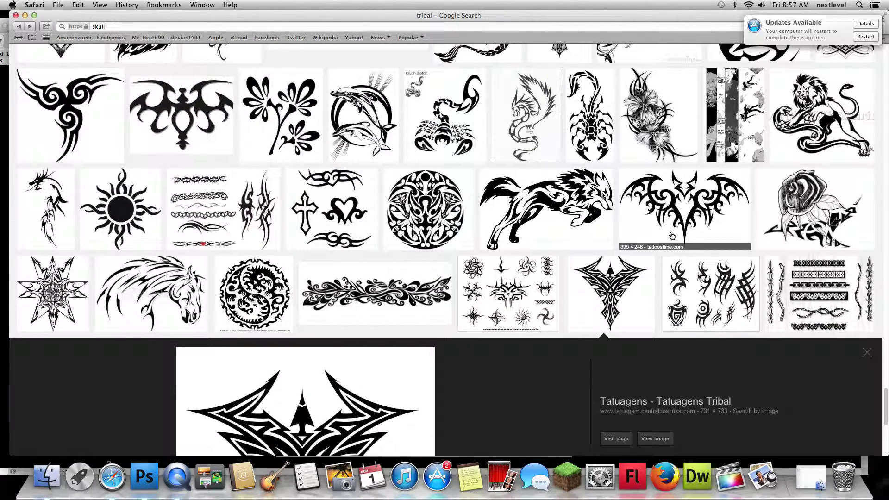
pyautogui.scroll(2, 672, 236)
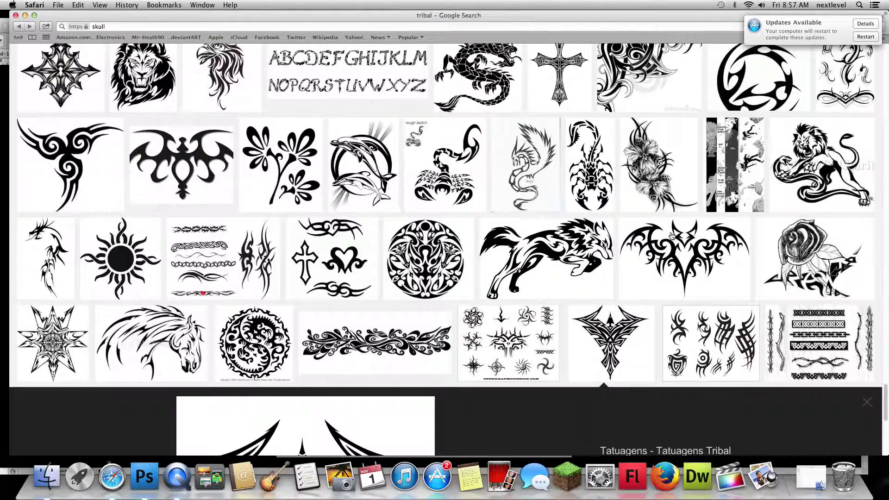
pyautogui.scroll(-3, 671, 236)
pyautogui.scroll(2, 672, 236)
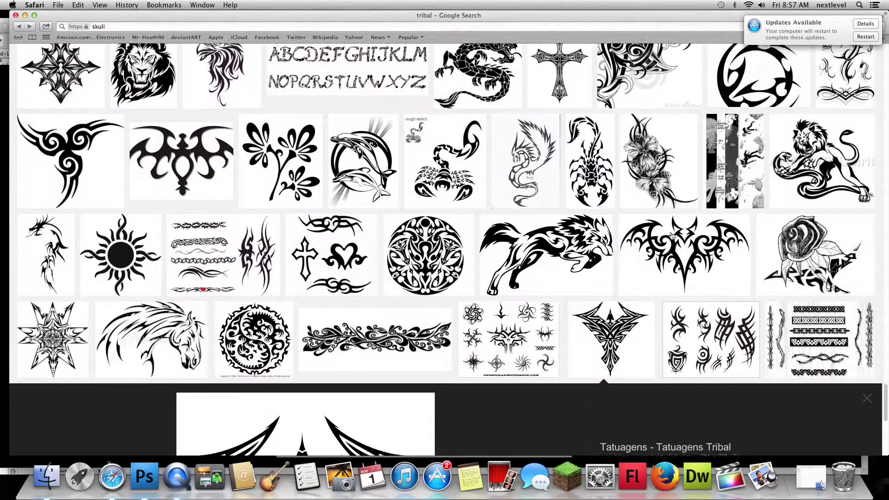
pyautogui.scroll(1, 491, 270)
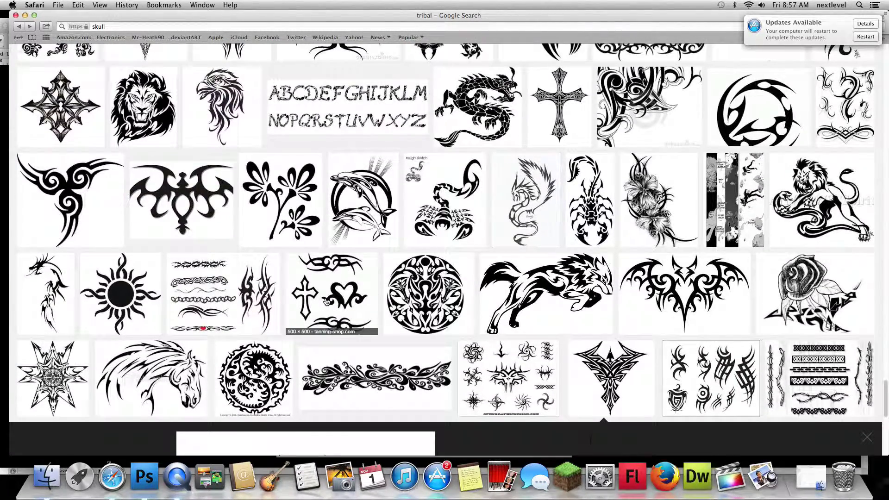
pyautogui.scroll(1, 326, 301)
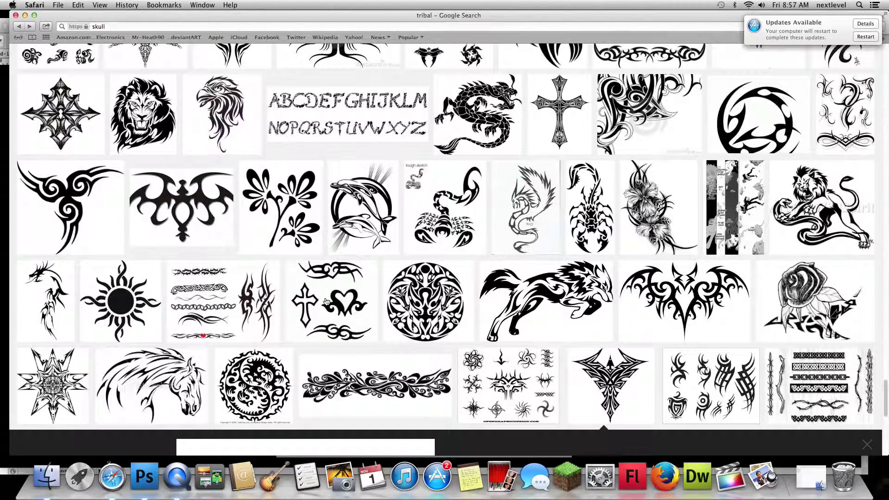
pyautogui.scroll(2, 326, 302)
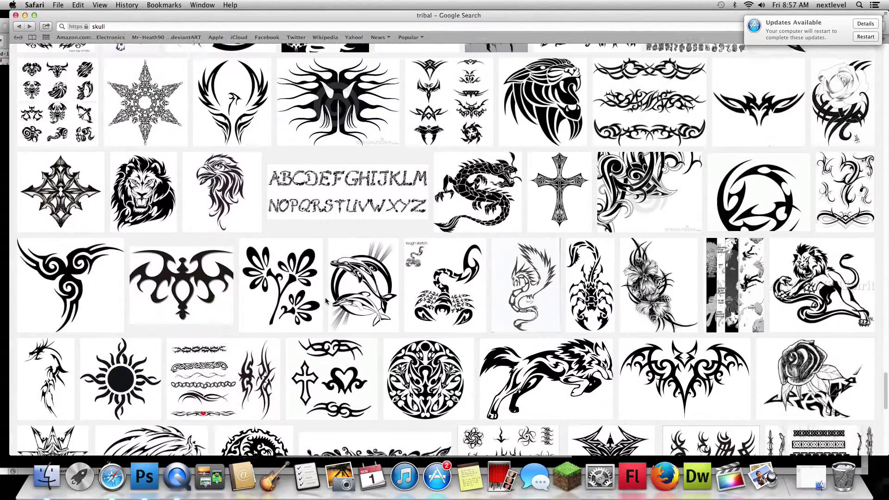
pyautogui.scroll(2, 326, 301)
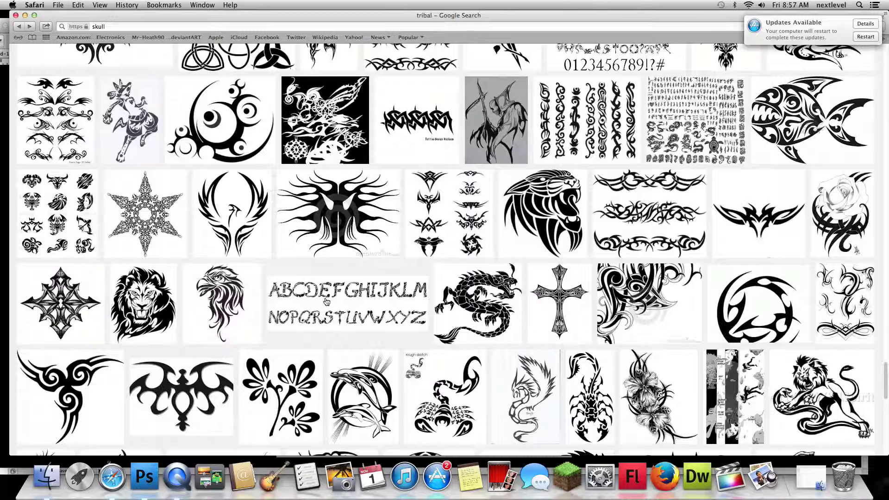
# Preview suggested designs and open the wide tribal bat image on its own page
pyautogui.click(98, 368)
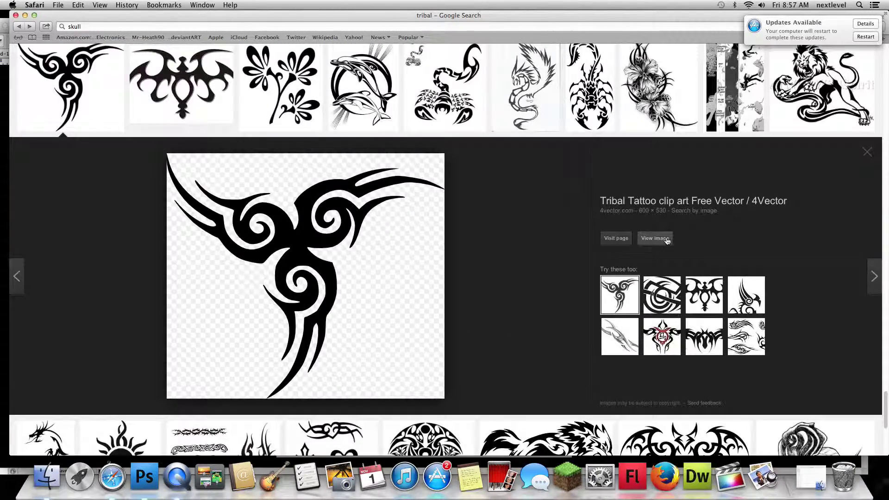
pyautogui.click(706, 291)
pyautogui.click(742, 293)
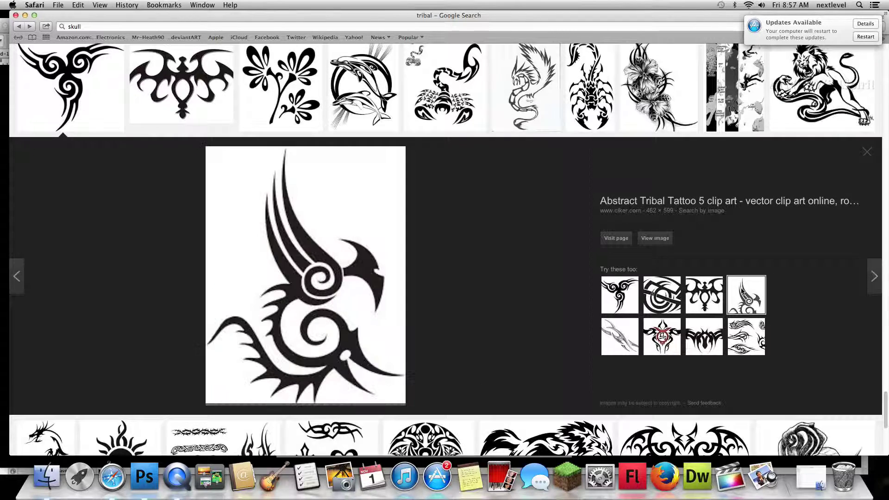
pyautogui.click(709, 342)
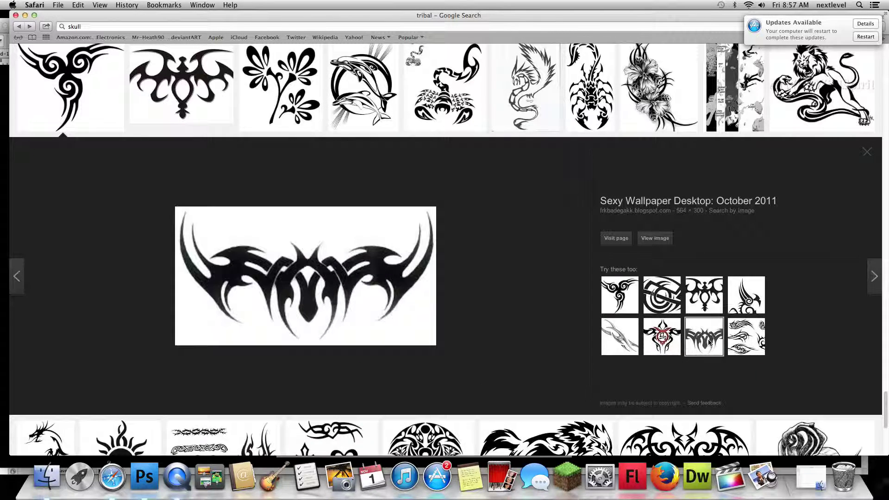
pyautogui.click(667, 239)
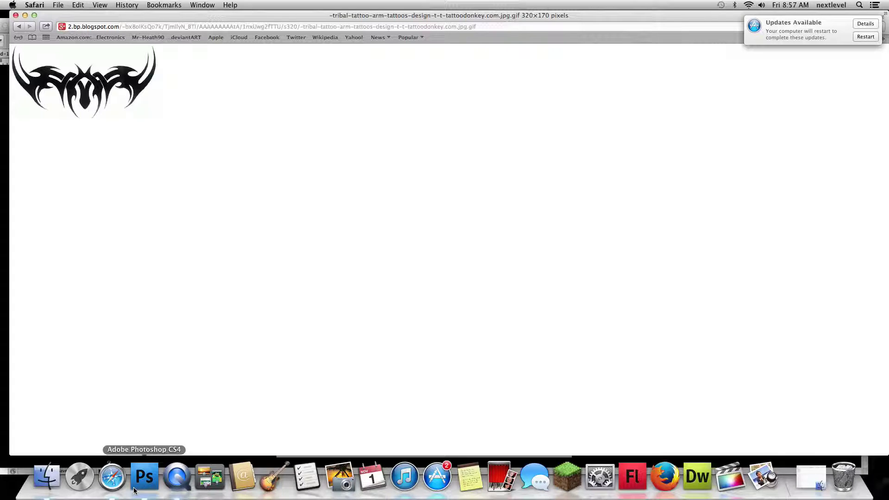
pyautogui.click(144, 477)
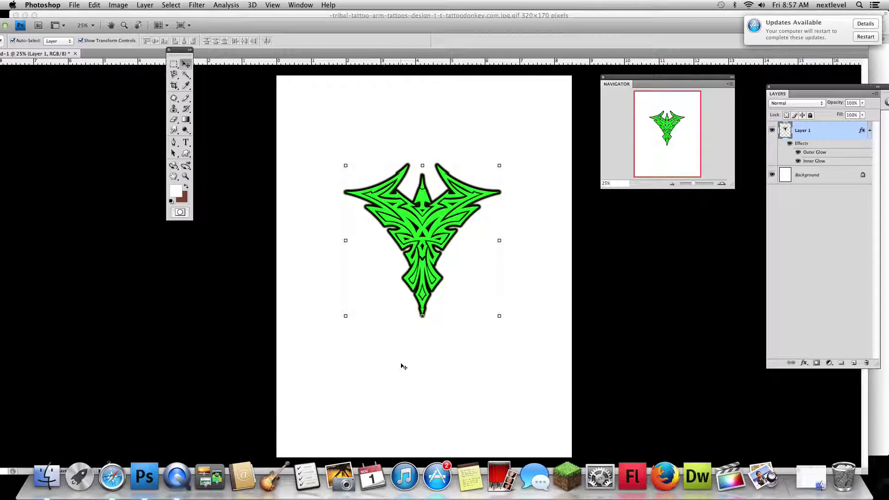
# Paste the black tribal as a new layer and move it under the green phoenix
pyautogui.press('super+v')
pyautogui.moveTo(432, 269)
pyautogui.mouseDown()
pyautogui.moveTo(424, 405)
pyautogui.moveTo(470, 363)
pyautogui.moveTo(521, 351)
pyautogui.mouseUp()
pyautogui.press('super+t')
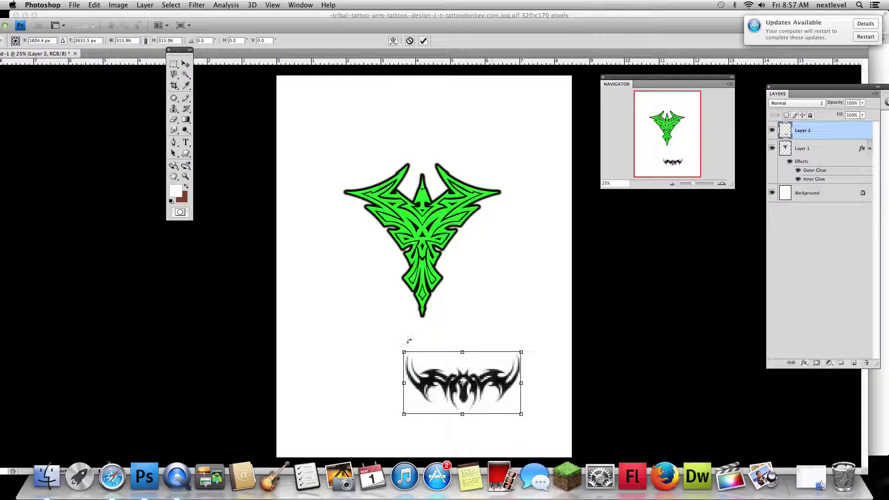
pyautogui.press('Return')
pyautogui.moveTo(449, 388); pyautogui.dragTo(420, 374)
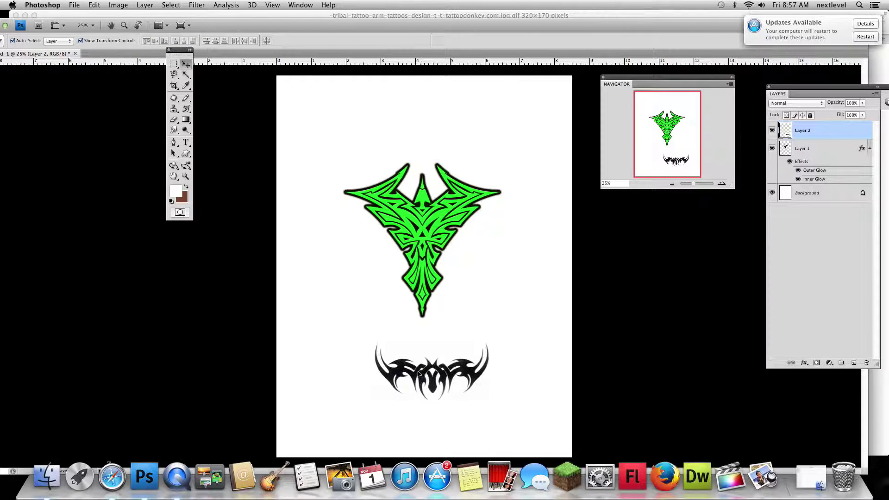
# Enlarge the tribal to about 114% and beyond, centre it beneath the phoenix, and select its white background
pyautogui.press('super+t')
pyautogui.moveTo(487, 345); pyautogui.dragTo(528, 315)
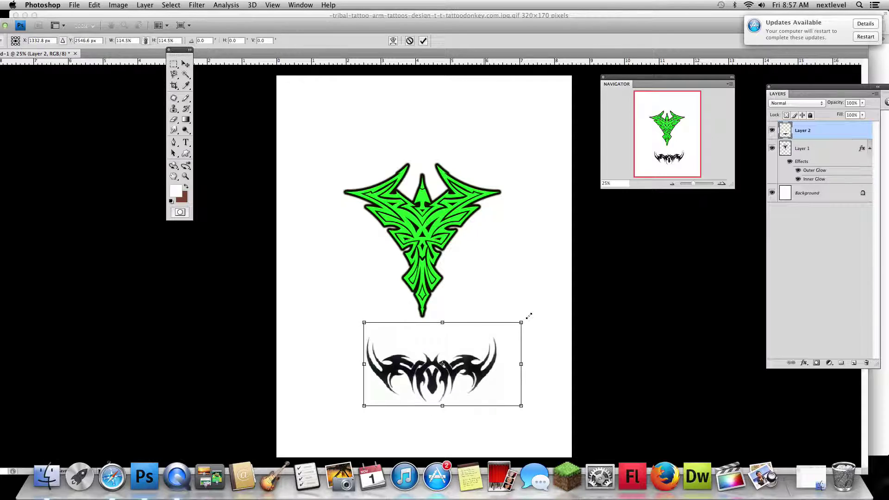
pyautogui.moveTo(364, 322); pyautogui.dragTo(342, 308)
pyautogui.press('Return')
pyautogui.moveTo(449, 361); pyautogui.dragTo(426, 389)
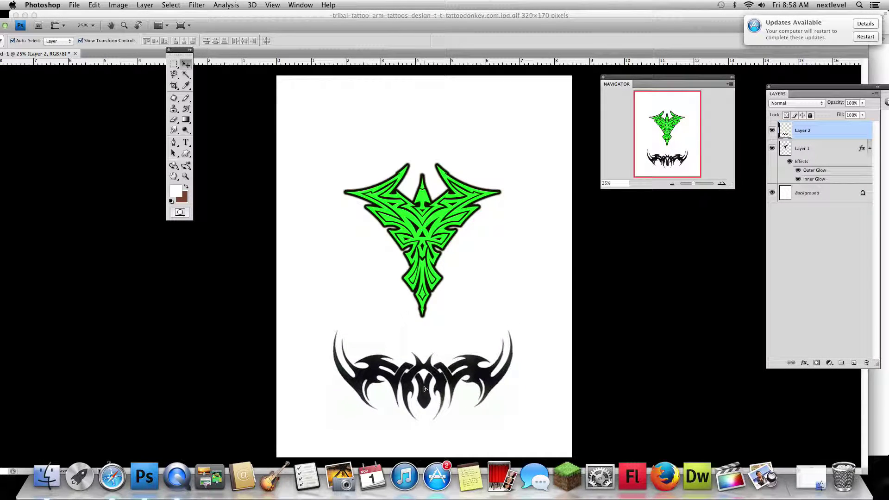
pyautogui.click(185, 74)
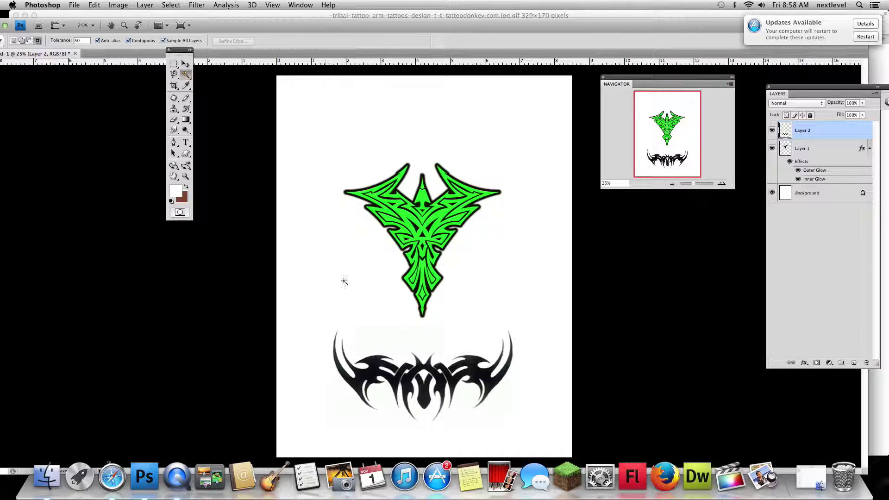
pyautogui.click(483, 350)
# Delete the tribal's white background using Color Range, deselect, and move it above the phoenix
pyautogui.press('Delete')
pyautogui.hotkey('ctrl', 'd')
pyautogui.click(171, 5)
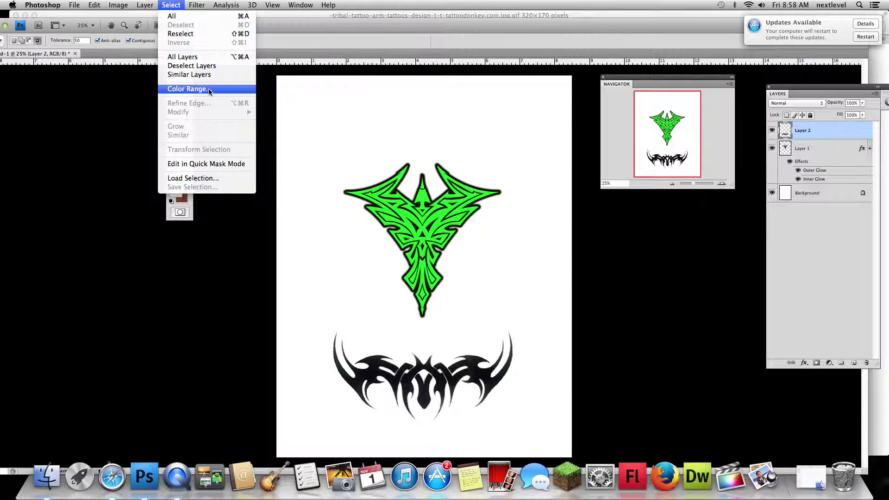
pyautogui.click(209, 89)
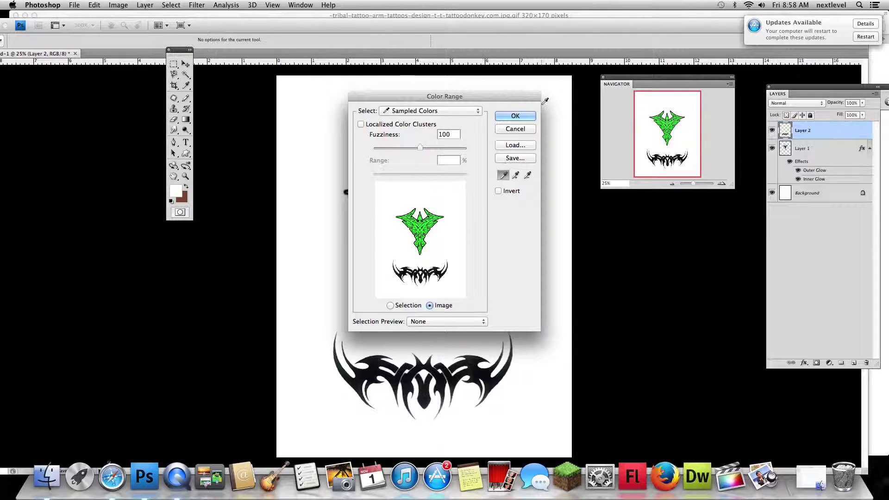
pyautogui.click(514, 116)
pyautogui.press('w')
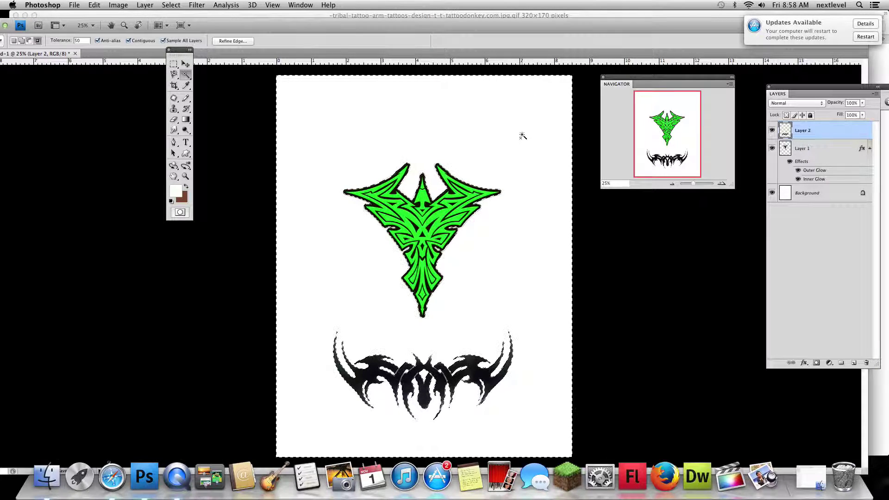
pyautogui.press('super+d')
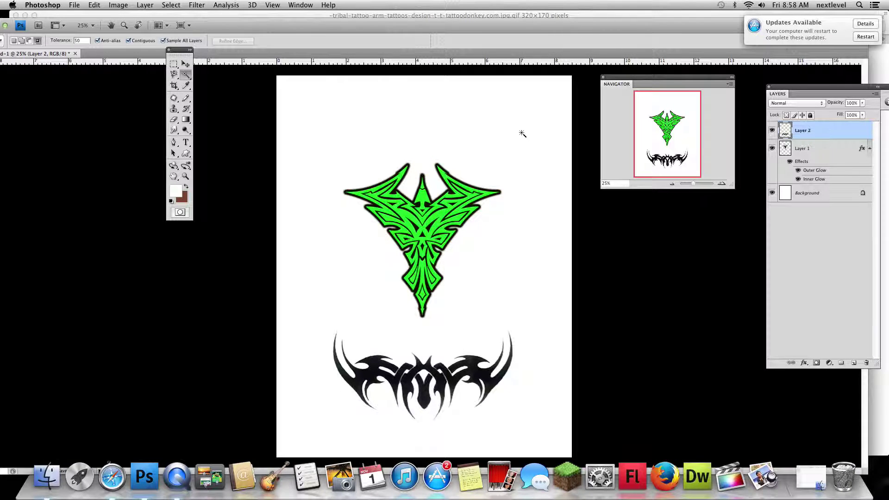
pyautogui.press('v')
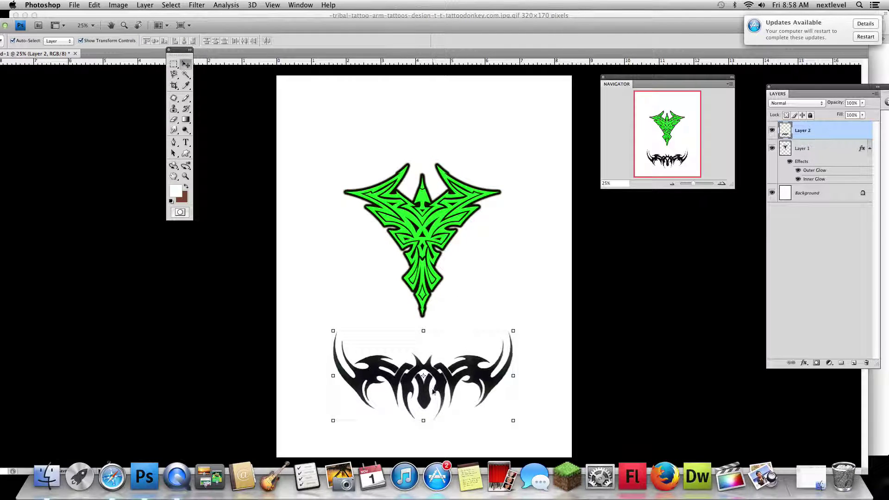
pyautogui.moveTo(436, 388)
pyautogui.mouseDown()
pyautogui.moveTo(429, 140)
pyautogui.moveTo(416, 140)
pyautogui.mouseUp()
# Rotate the black tribal about 180° and nudge it into place above the green design
pyautogui.moveTo(514, 167)
pyautogui.mouseDown()
pyautogui.moveTo(286, 71)
pyautogui.moveTo(326, 79)
pyautogui.moveTo(322, 72)
pyautogui.mouseUp()
pyautogui.press('Return')
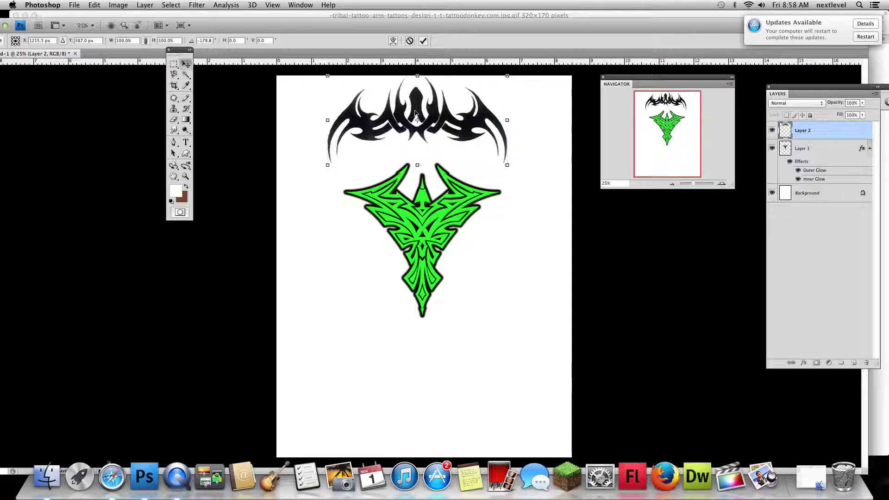
pyautogui.moveTo(417, 108); pyautogui.dragTo(423, 118)
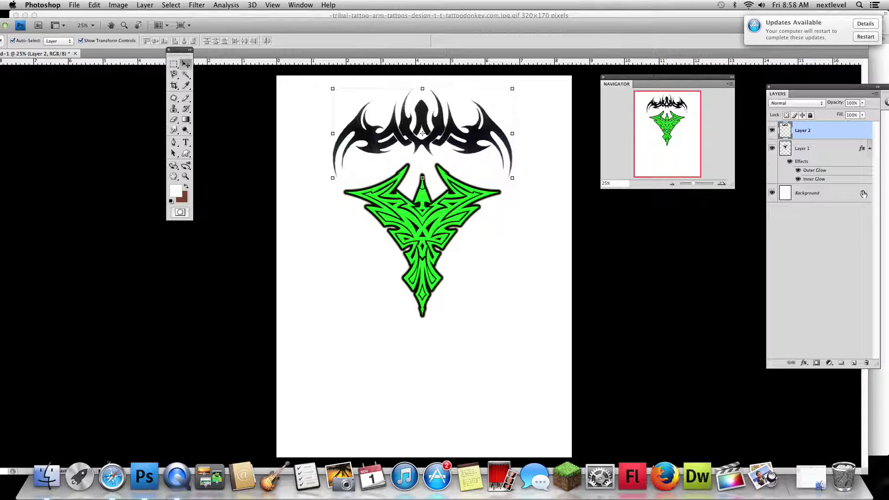
# Enable Inner Glow on Layer 2 with a saturated green glow colour
pyautogui.doubleClick(846, 128)
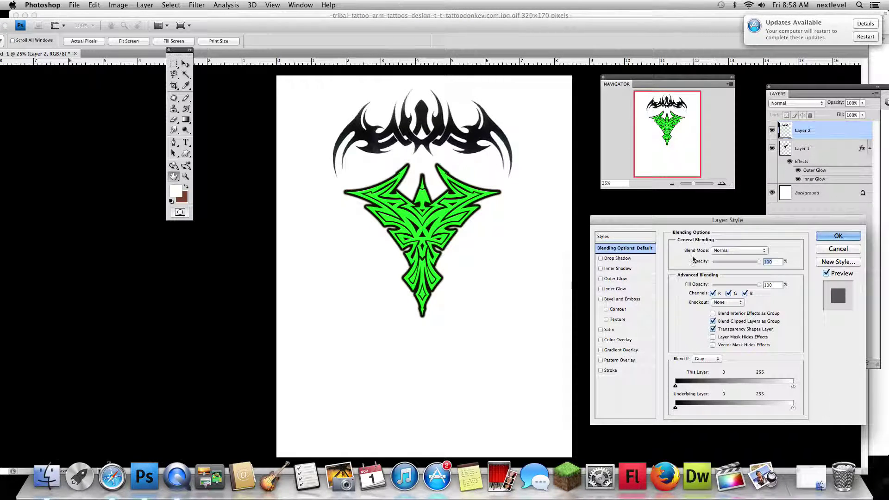
pyautogui.click(615, 288)
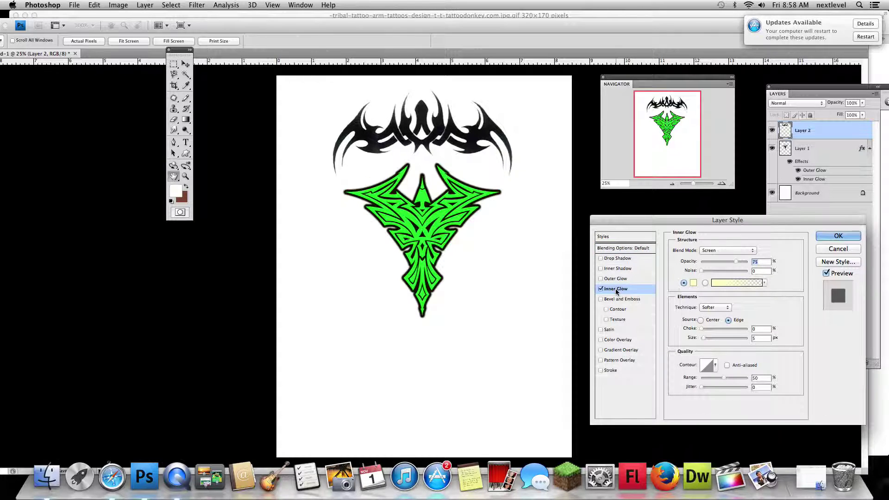
pyautogui.click(693, 283)
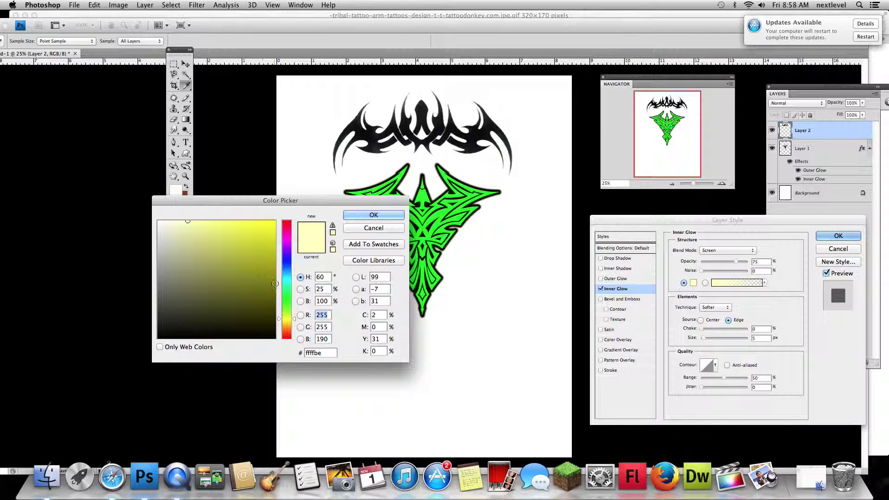
pyautogui.moveTo(287, 319); pyautogui.dragTo(287, 299)
pyautogui.click(275, 286)
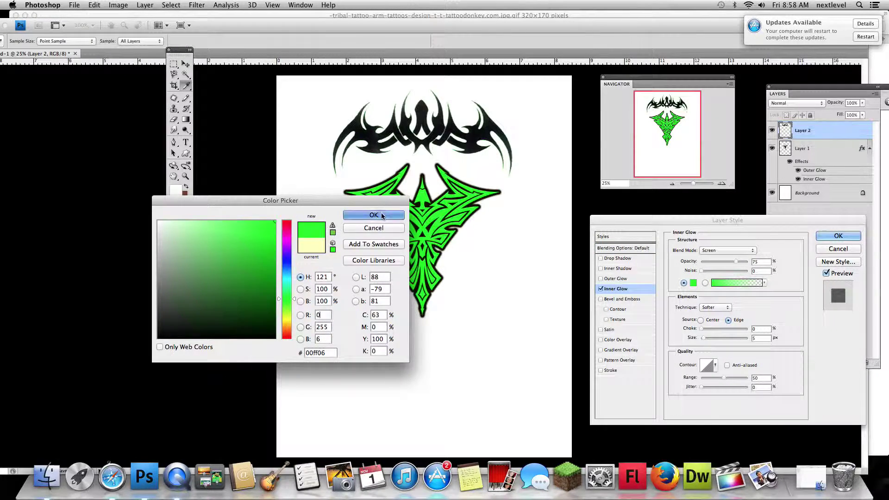
pyautogui.click(373, 215)
# Set the inner glow to Normal blend, 100% opacity, 100% choke and 125 px size
pyautogui.moveTo(738, 265); pyautogui.dragTo(747, 262)
pyautogui.click(727, 251)
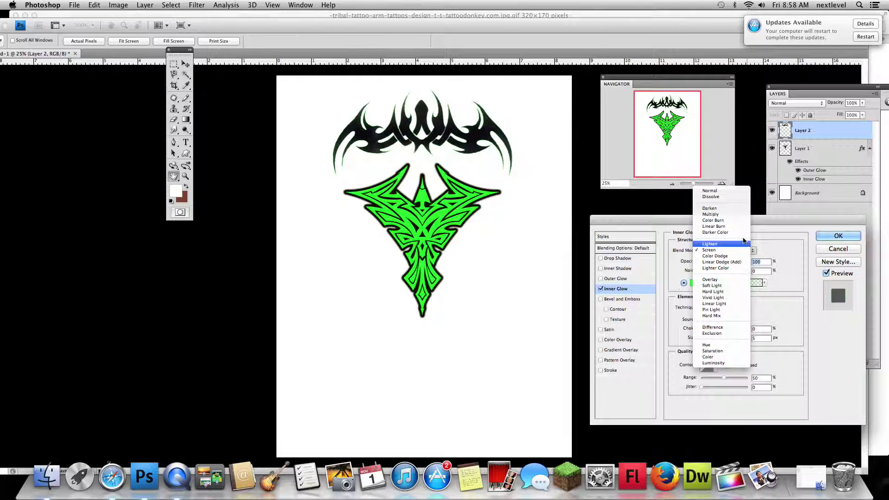
pyautogui.click(732, 191)
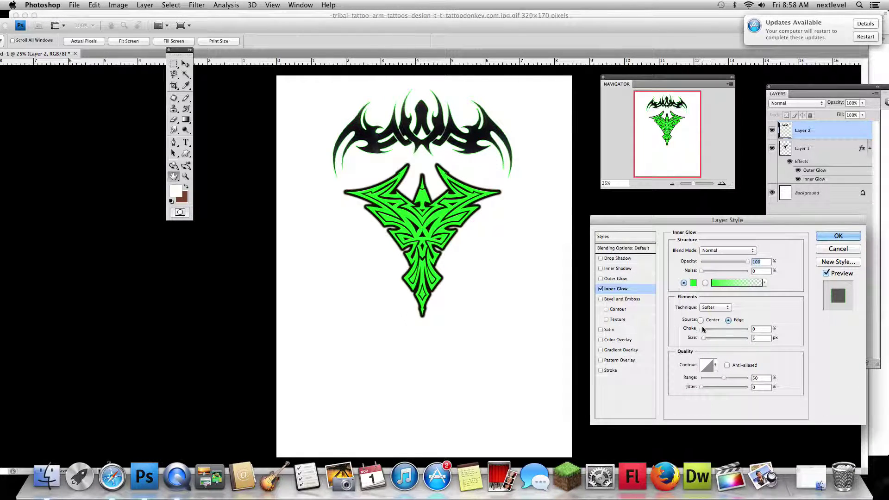
pyautogui.moveTo(705, 339)
pyautogui.mouseDown()
pyautogui.moveTo(753, 329)
pyautogui.moveTo(724, 337)
pyautogui.mouseUp()
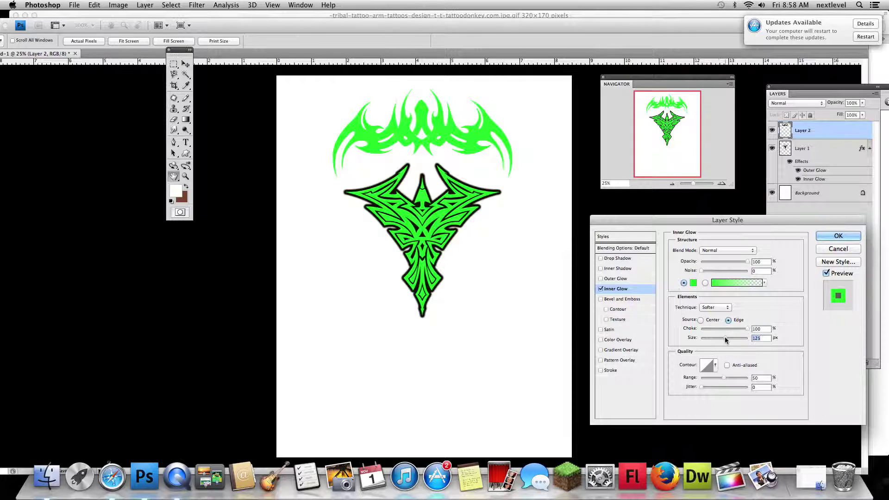
pyautogui.click(607, 279)
# Make the outer glow a Normal-blend black glow at 100% opacity, sized about 27 px
pyautogui.click(730, 251)
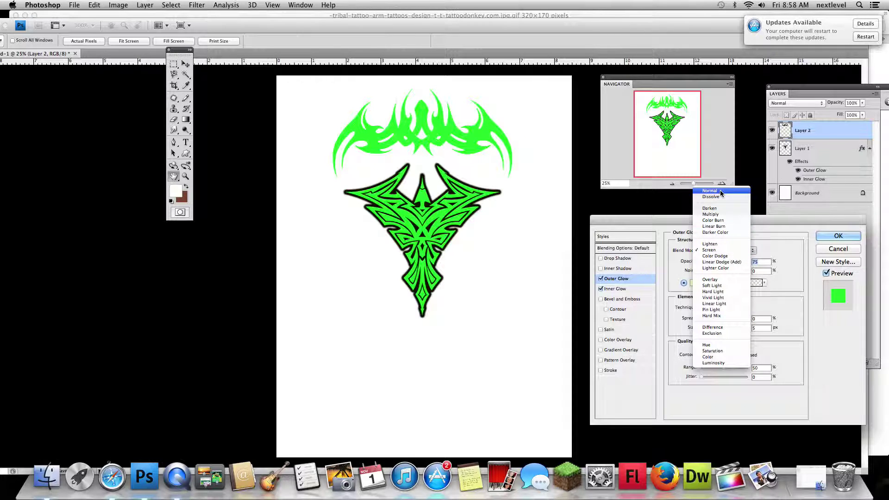
pyautogui.click(720, 191)
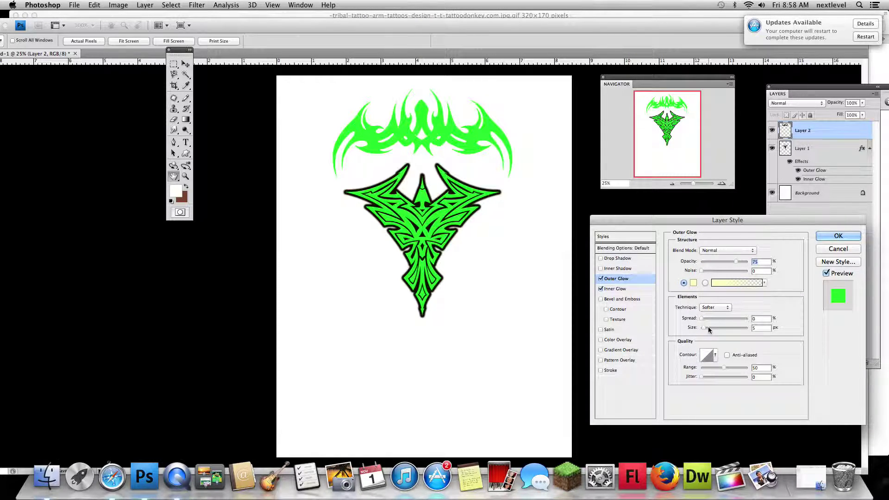
pyautogui.moveTo(702, 328); pyautogui.dragTo(712, 327)
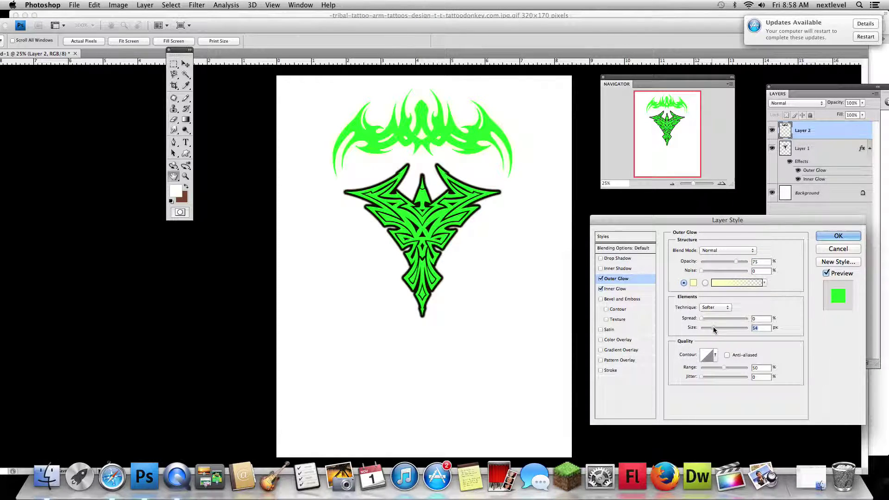
pyautogui.click(693, 282)
pyautogui.click(275, 315)
pyautogui.moveTo(275, 314); pyautogui.dragTo(274, 338)
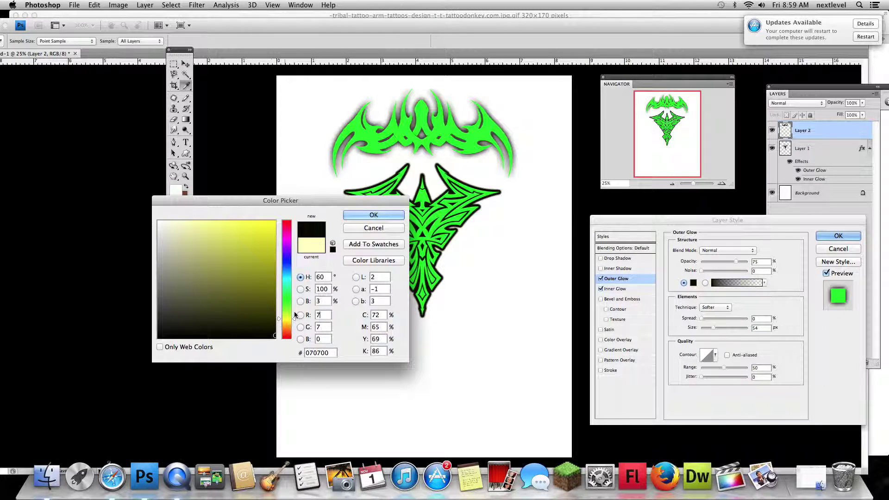
pyautogui.click(374, 215)
pyautogui.moveTo(742, 262); pyautogui.dragTo(749, 261)
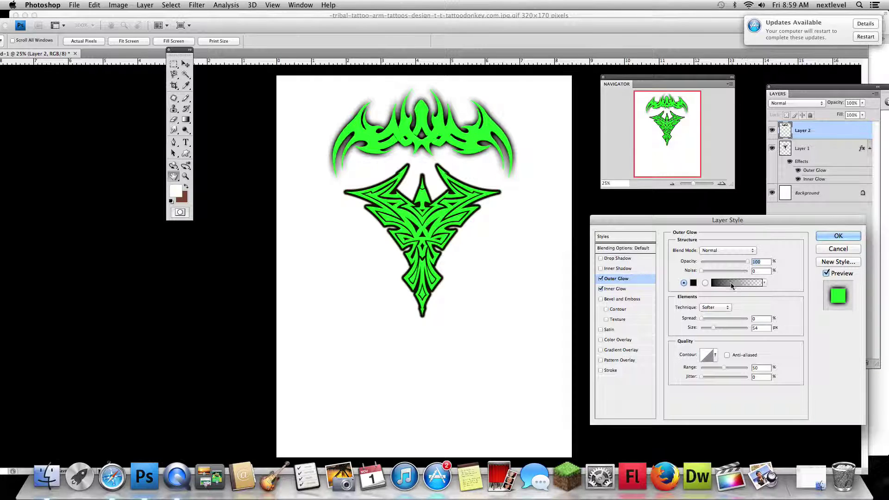
pyautogui.moveTo(713, 327)
pyautogui.mouseDown()
pyautogui.moveTo(705, 324)
pyautogui.moveTo(726, 319)
pyautogui.moveTo(709, 327)
pyautogui.mouseUp()
pyautogui.click(709, 327)
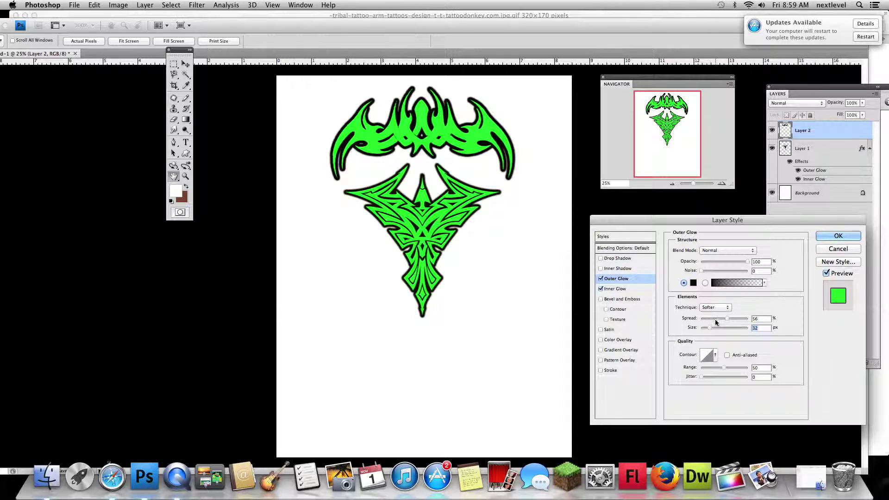
pyautogui.moveTo(711, 327); pyautogui.dragTo(708, 327)
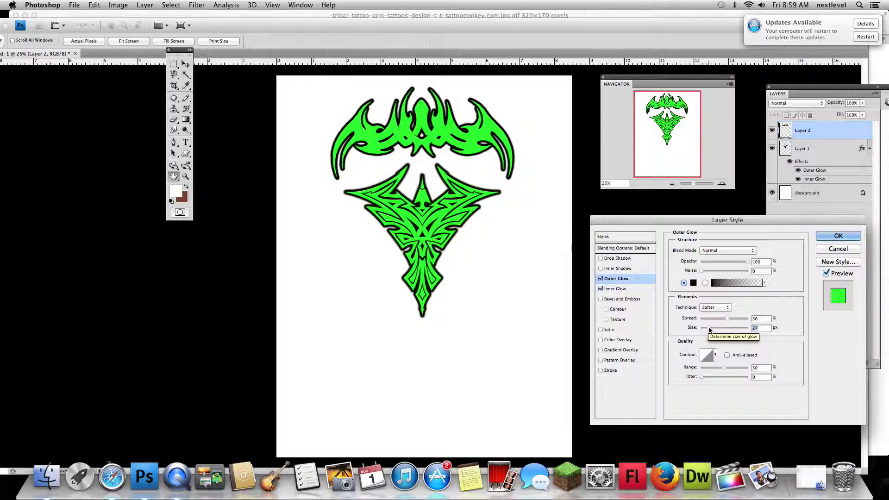
# Keep the inner glow sourced from the edges and reduce its size to 54 px
pyautogui.click(616, 288)
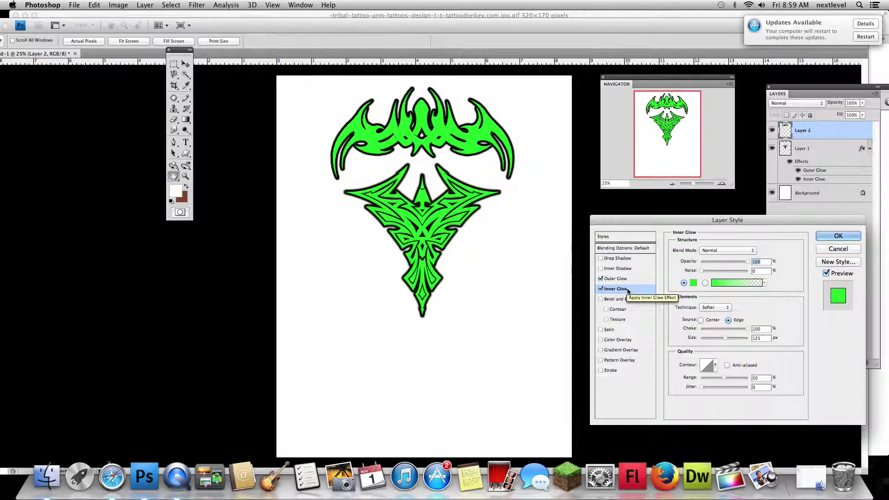
pyautogui.click(700, 320)
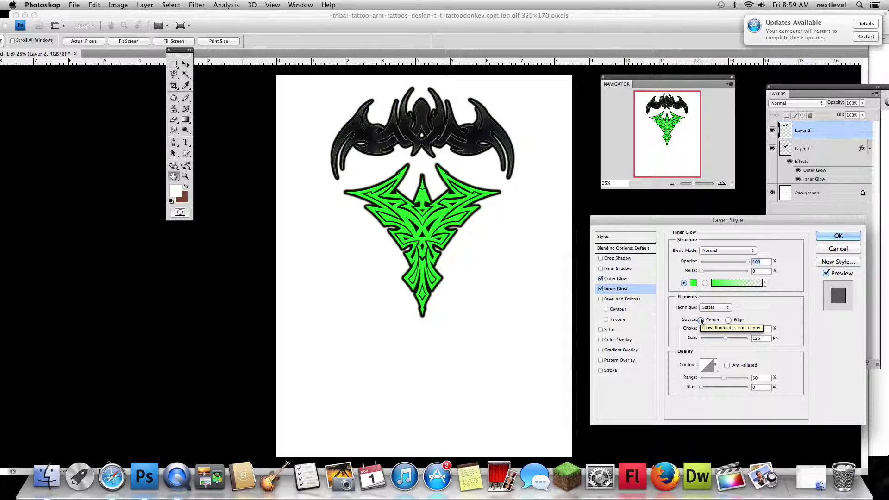
pyautogui.click(730, 321)
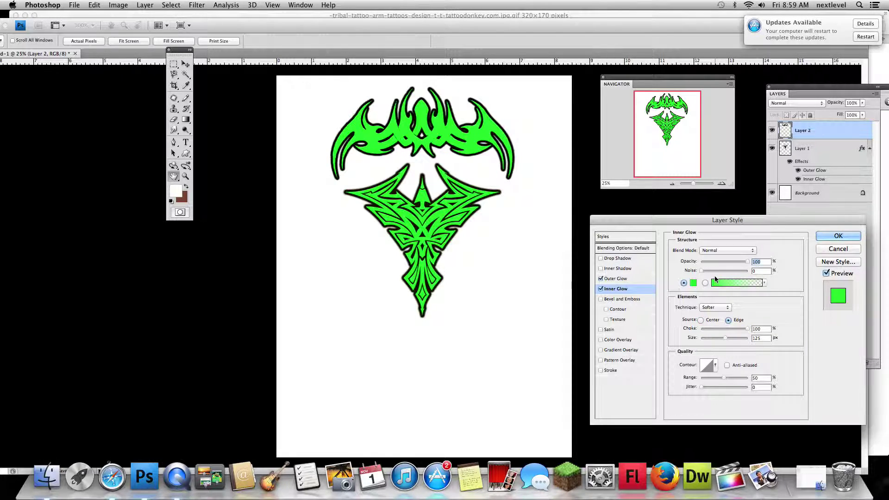
pyautogui.click(726, 339)
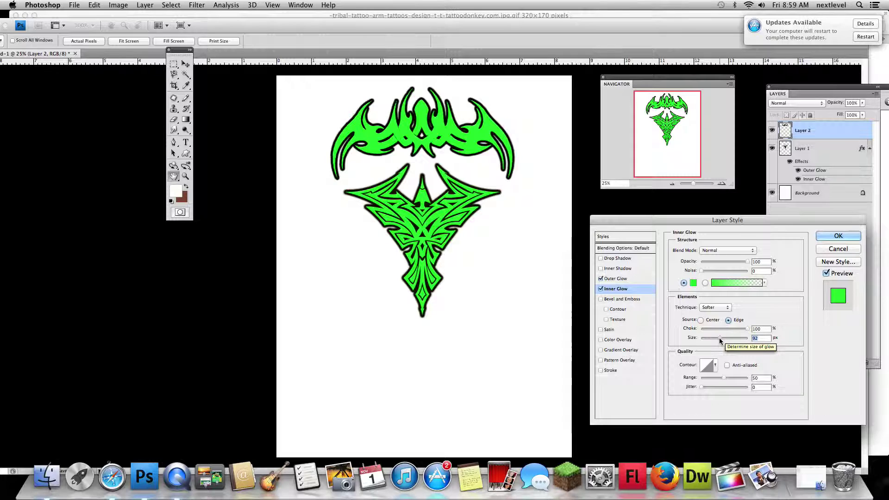
pyautogui.moveTo(719, 338); pyautogui.dragTo(713, 339)
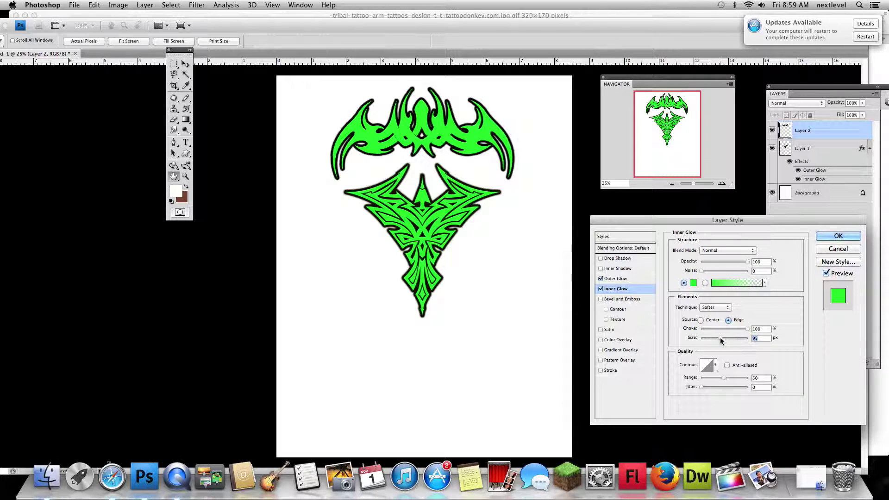
# Set the outer glow to spread 65 and size 18, apply it, and switch to Safari
pyautogui.click(639, 278)
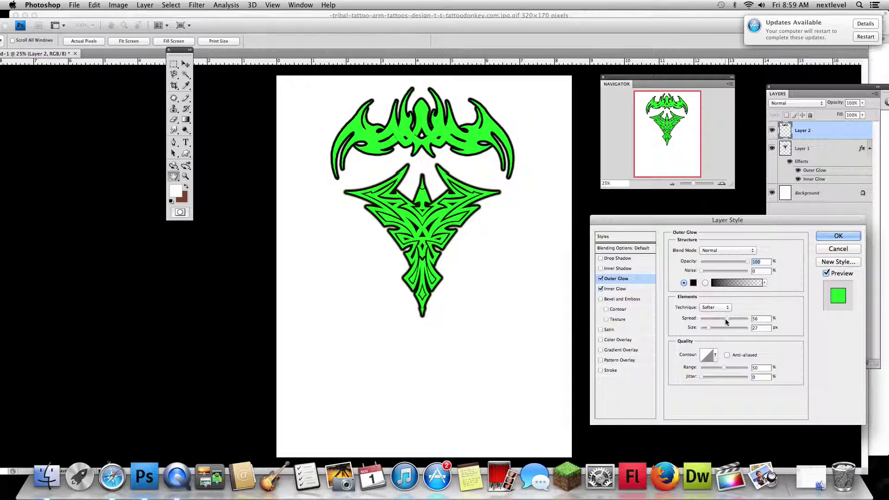
pyautogui.moveTo(725, 319); pyautogui.dragTo(733, 318)
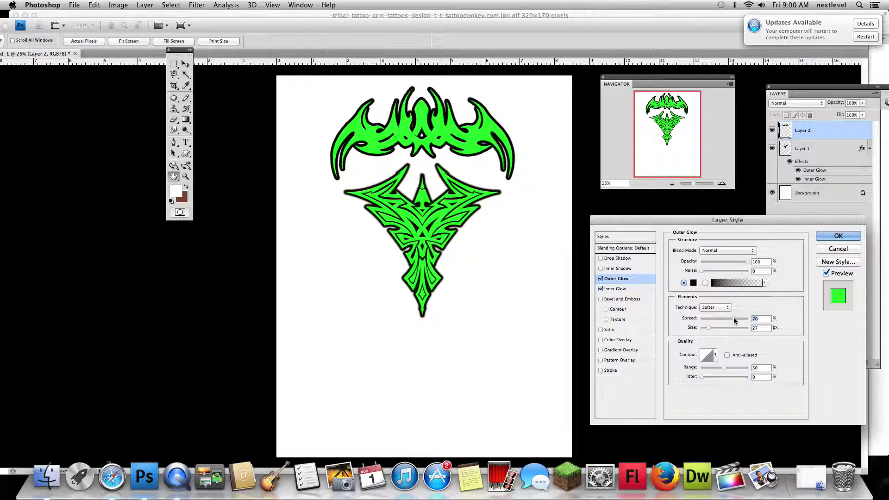
pyautogui.moveTo(728, 319); pyautogui.dragTo(714, 321)
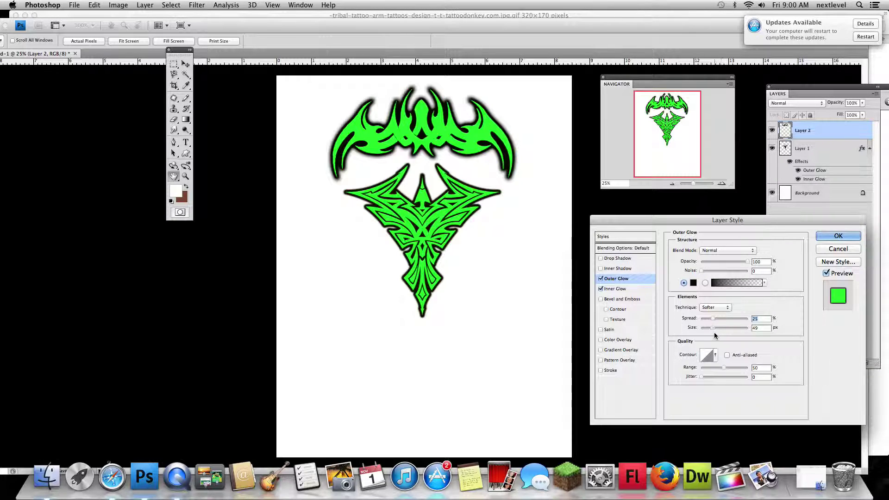
pyautogui.moveTo(712, 328)
pyautogui.mouseDown()
pyautogui.moveTo(716, 318)
pyautogui.moveTo(707, 329)
pyautogui.moveTo(731, 319)
pyautogui.mouseUp()
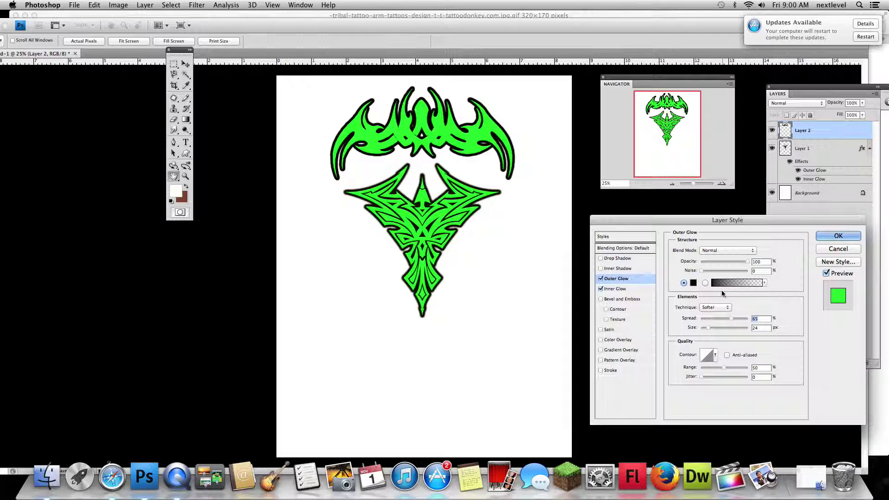
pyautogui.moveTo(708, 327); pyautogui.dragTo(707, 326)
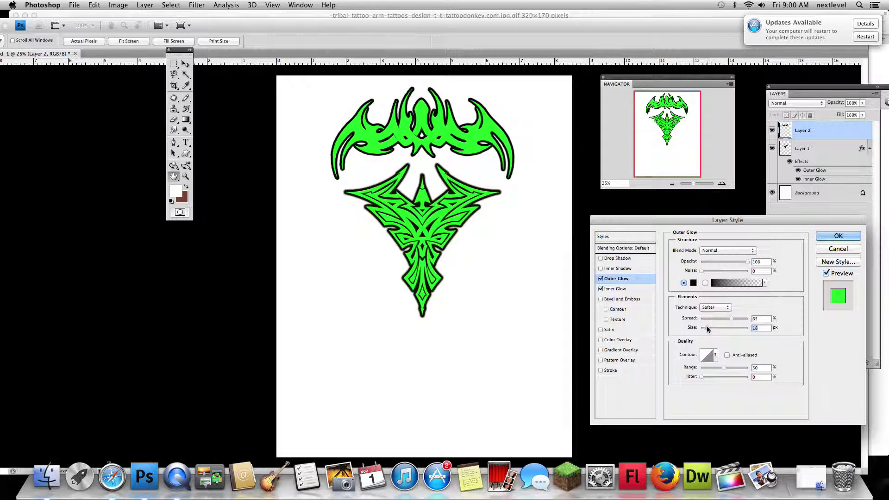
pyautogui.click(837, 236)
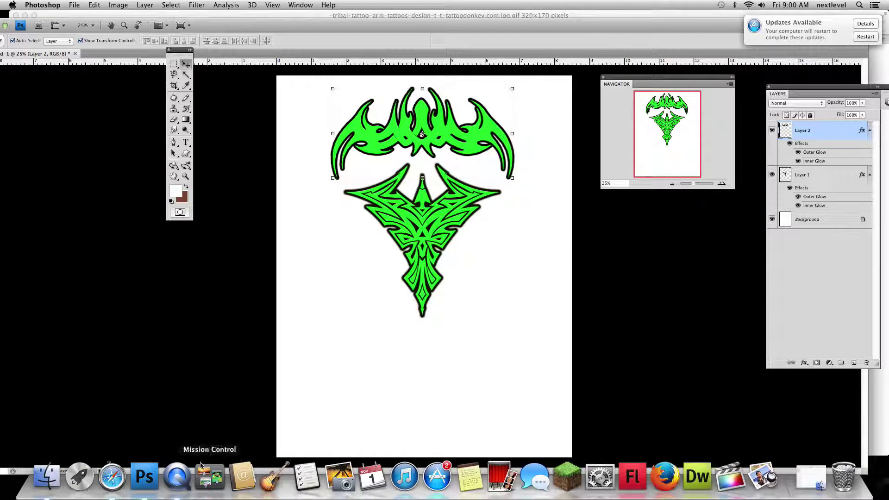
pyautogui.click(112, 477)
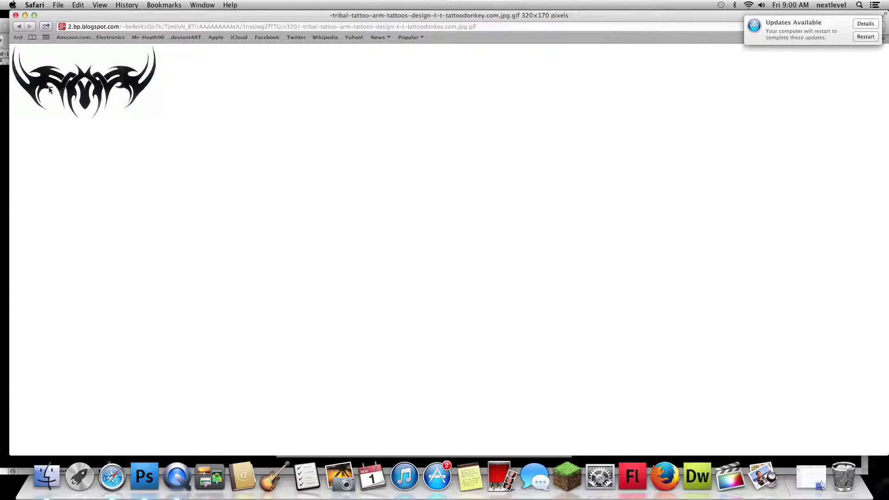
# Return to the tribal image search results and preview an enlarged tribal tattoo
pyautogui.click(18, 26)
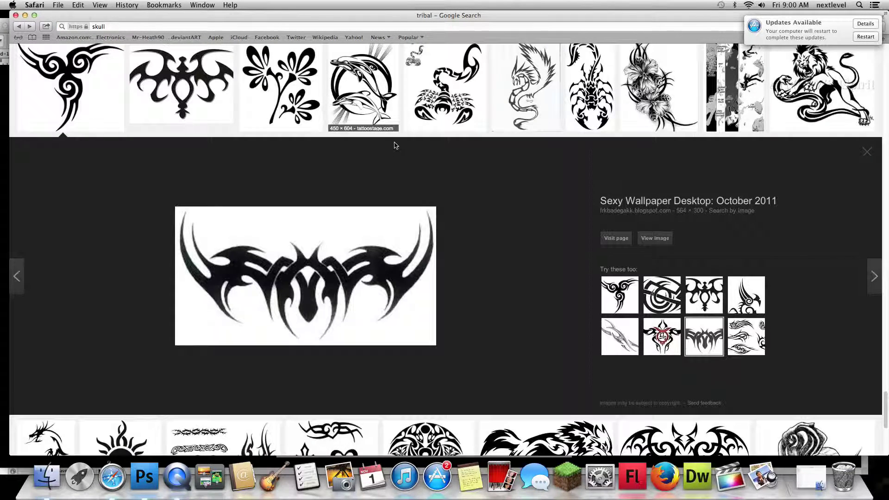
pyautogui.scroll(3, 393, 143)
pyautogui.scroll(4, 394, 144)
pyautogui.rightClick(395, 145)
pyautogui.click(401, 134)
pyautogui.scroll(3, 401, 134)
pyautogui.scroll(1, 401, 134)
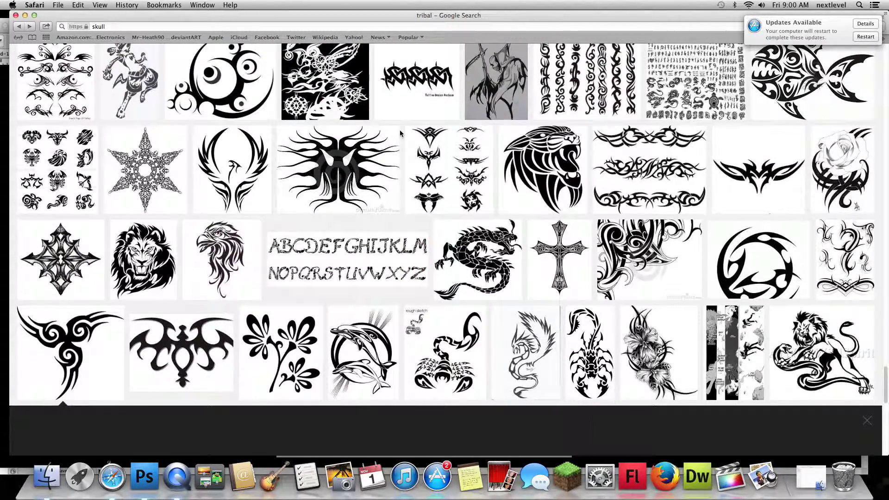
pyautogui.click(457, 166)
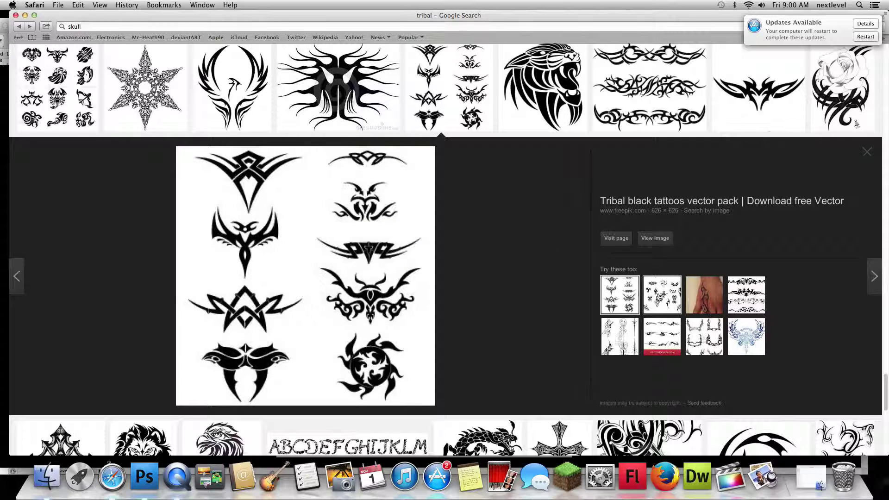
# Preview related designs, view the tribal wreaths vector set full size, then go back
pyautogui.click(668, 297)
pyautogui.click(745, 300)
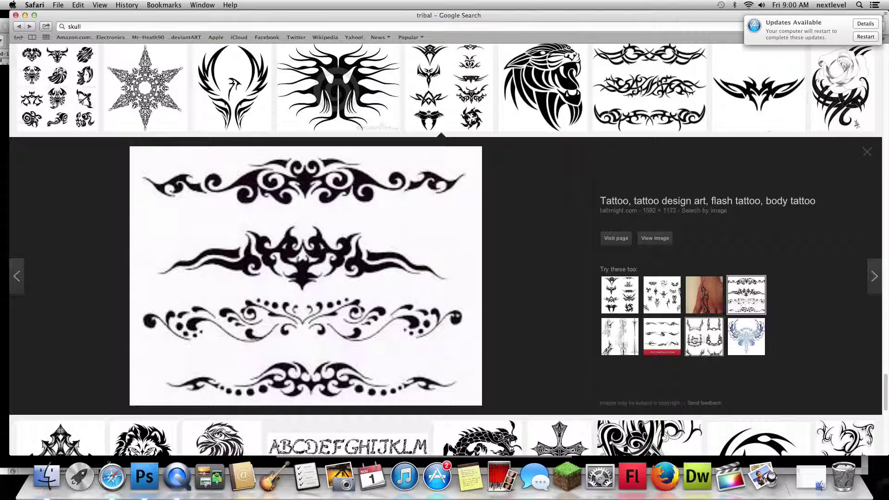
pyautogui.click(695, 338)
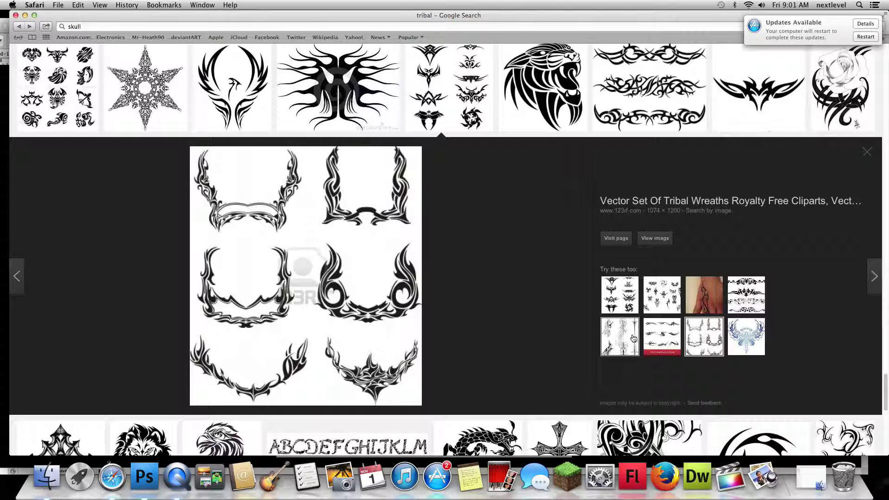
pyautogui.click(635, 339)
pyautogui.click(709, 338)
pyautogui.click(659, 238)
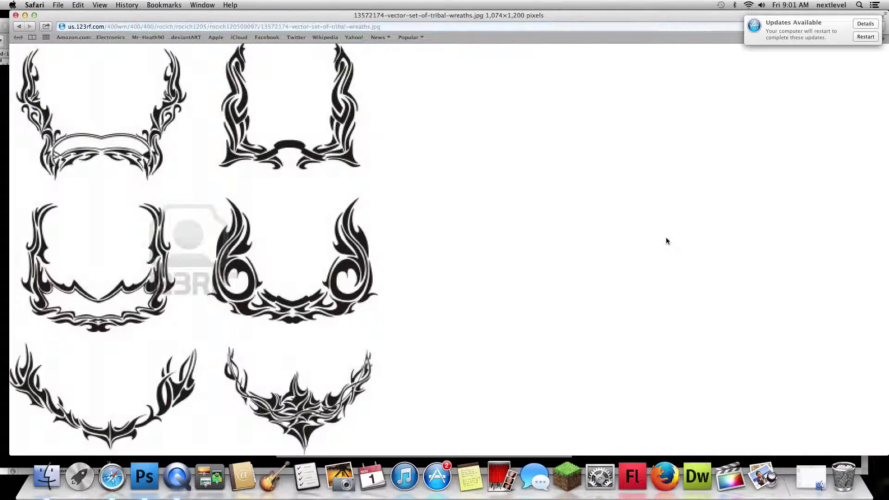
pyautogui.click(19, 27)
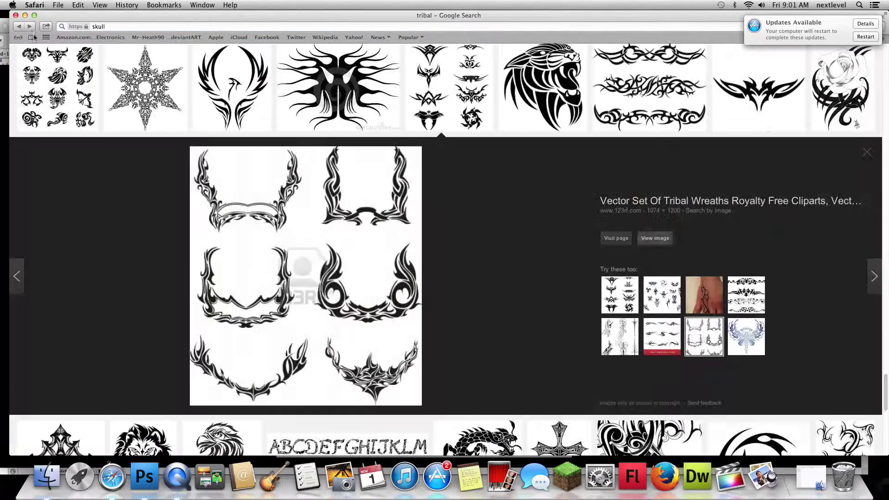
# Close the enlarged image preview and scroll up through the tribal results
pyautogui.scroll(5, 395, 223)
pyautogui.scroll(1, 395, 224)
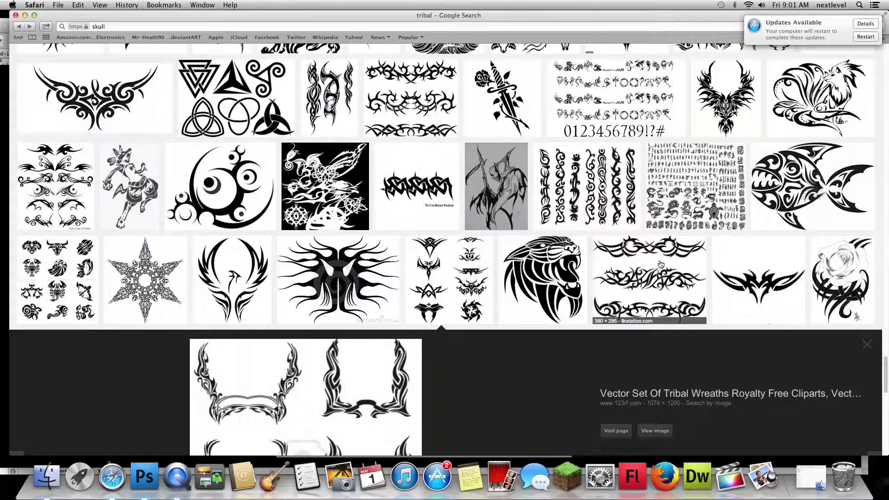
pyautogui.click(447, 273)
pyautogui.scroll(4, 447, 273)
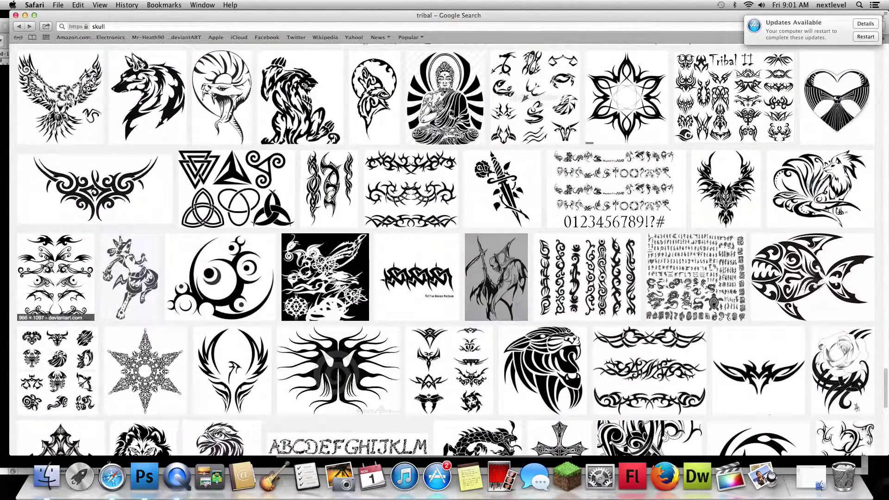
pyautogui.scroll(2, 170, 285)
pyautogui.scroll(4, 170, 286)
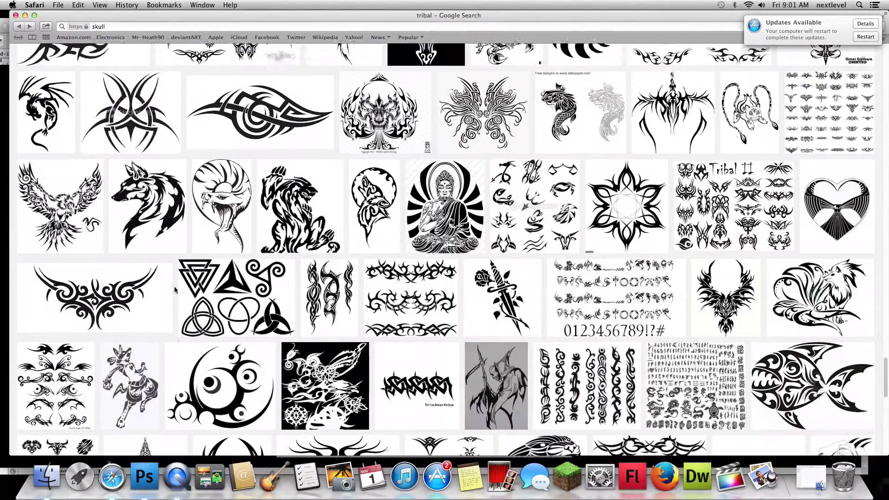
# Preview the tribal armband designs image and scroll up through earlier result rows
pyautogui.click(392, 316)
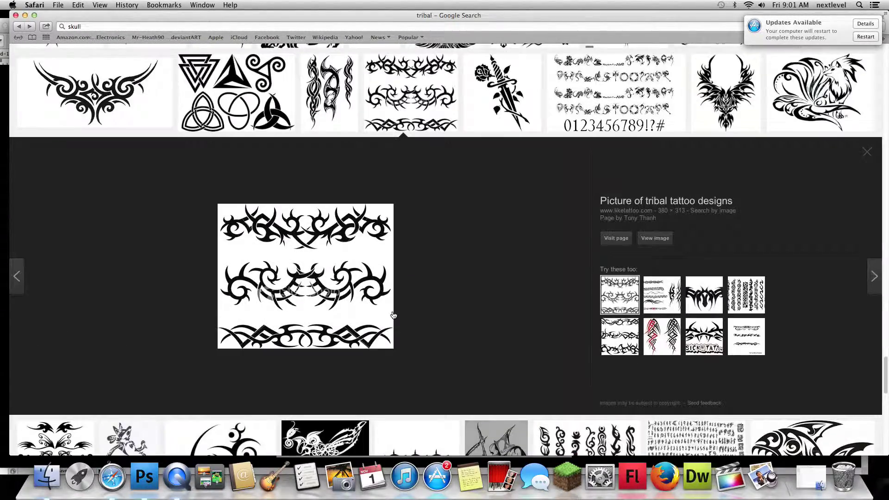
pyautogui.scroll(3, 407, 311)
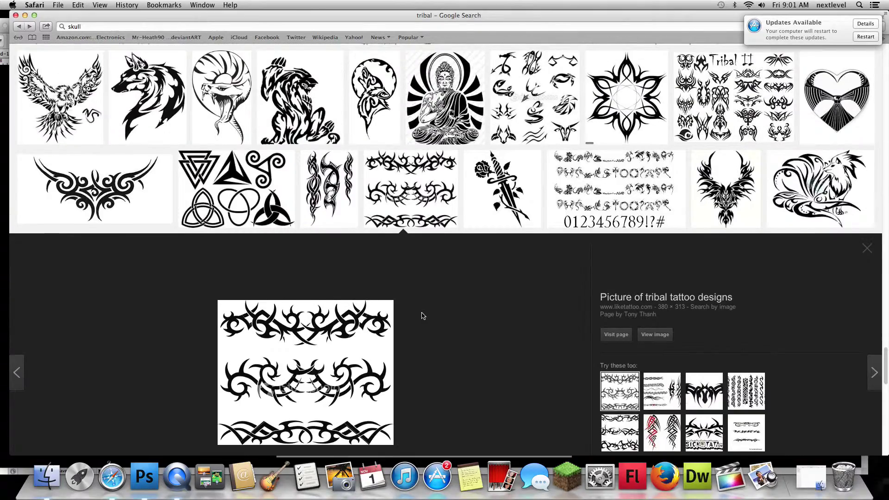
pyautogui.scroll(2, 421, 312)
pyautogui.scroll(2, 428, 318)
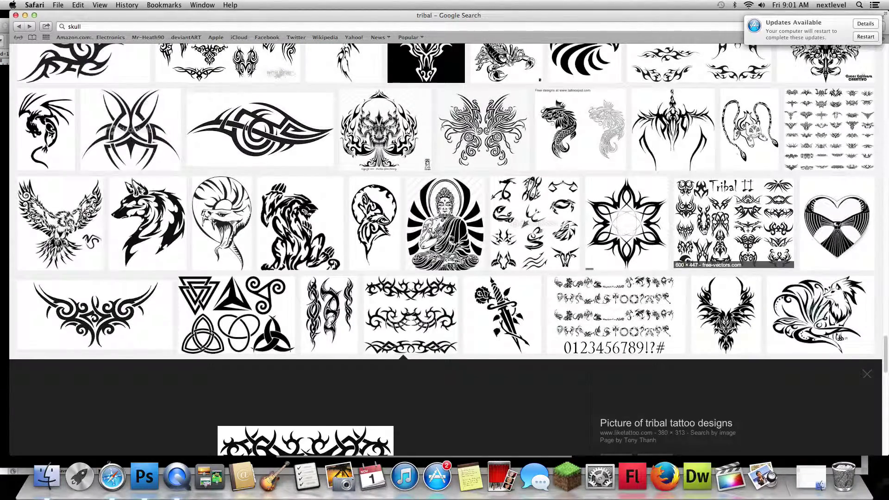
pyautogui.scroll(2, 701, 229)
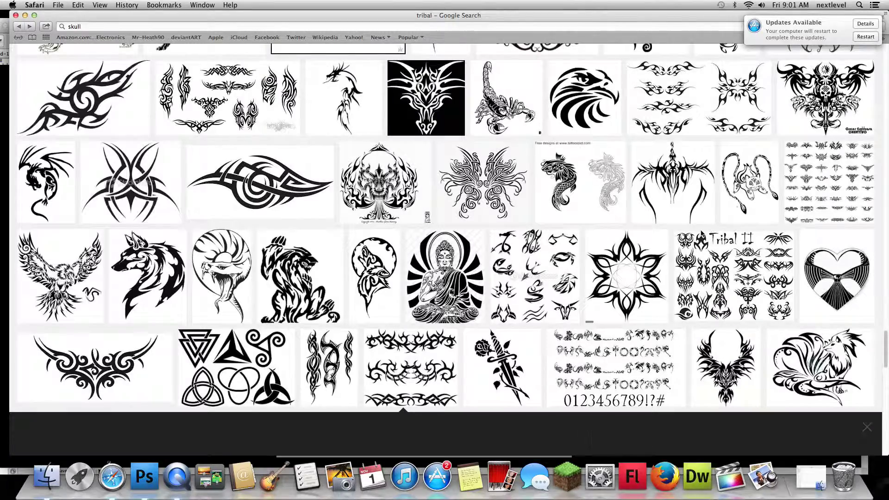
pyautogui.scroll(1, 701, 234)
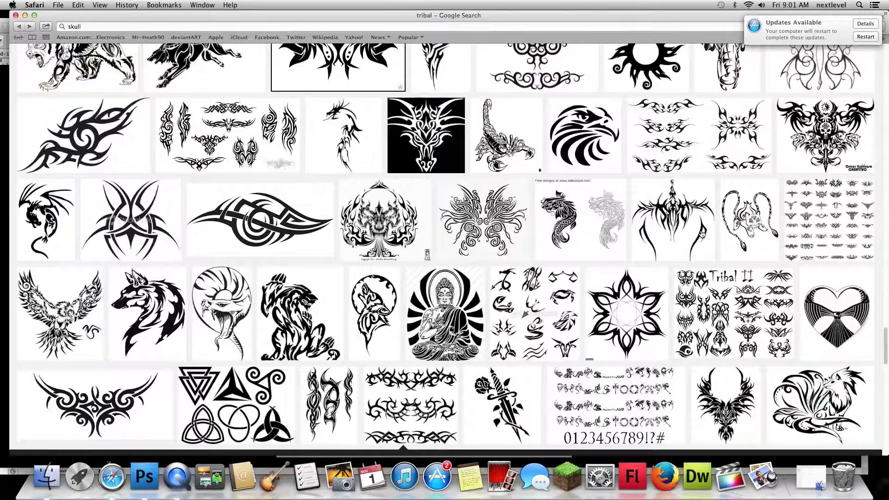
pyautogui.scroll(1, 702, 232)
pyautogui.scroll(1, 702, 233)
pyautogui.scroll(1, 702, 234)
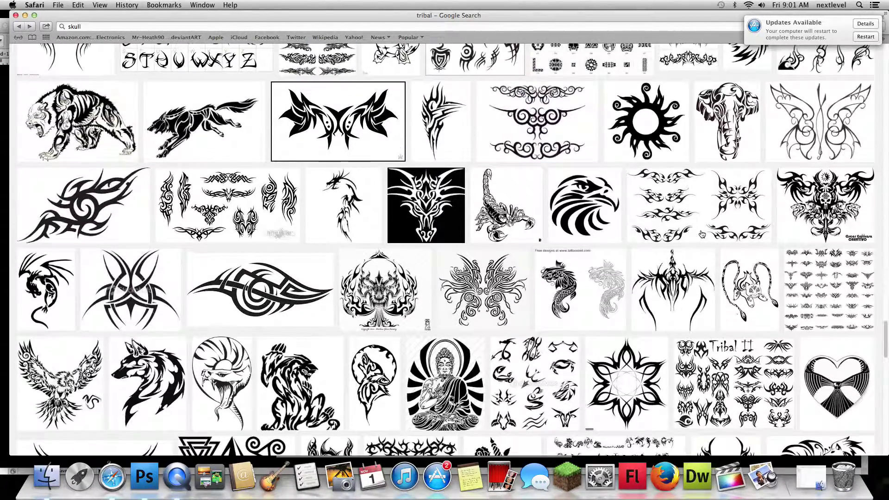
pyautogui.scroll(2, 702, 234)
pyautogui.scroll(2, 702, 234)
pyautogui.scroll(2, 701, 235)
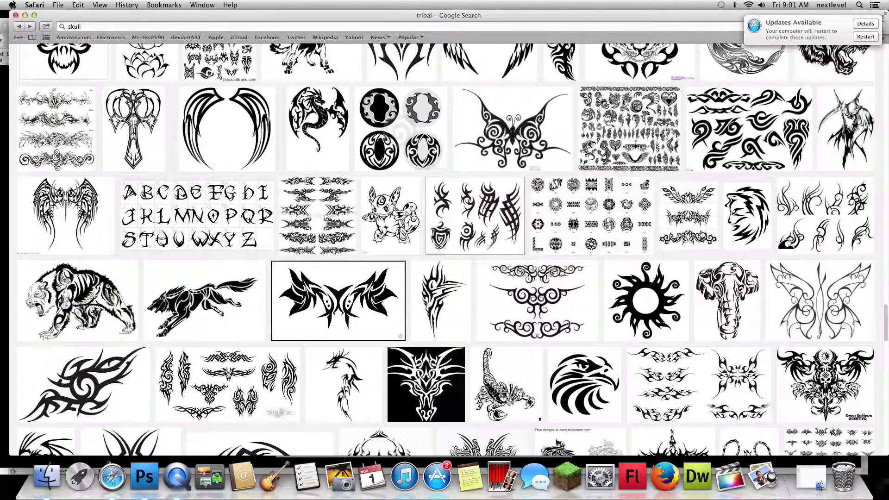
pyautogui.scroll(2, 703, 234)
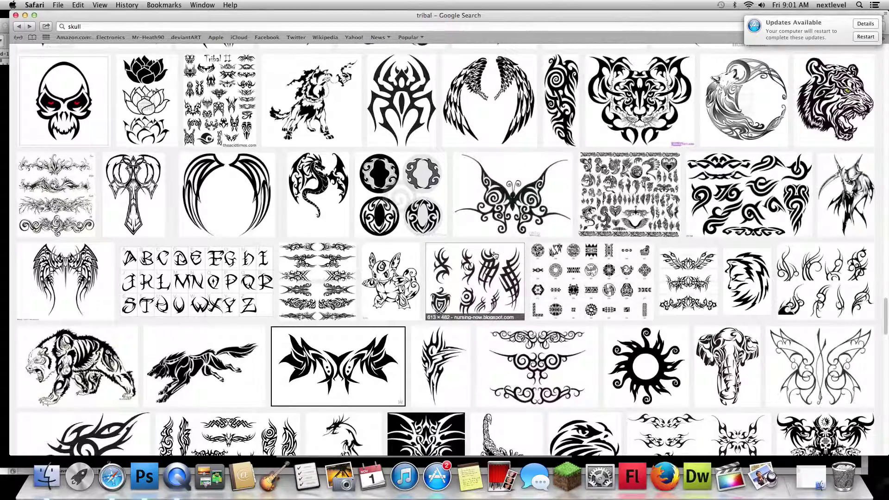
pyautogui.scroll(2, 498, 255)
pyautogui.scroll(2, 495, 255)
pyautogui.scroll(2, 495, 255)
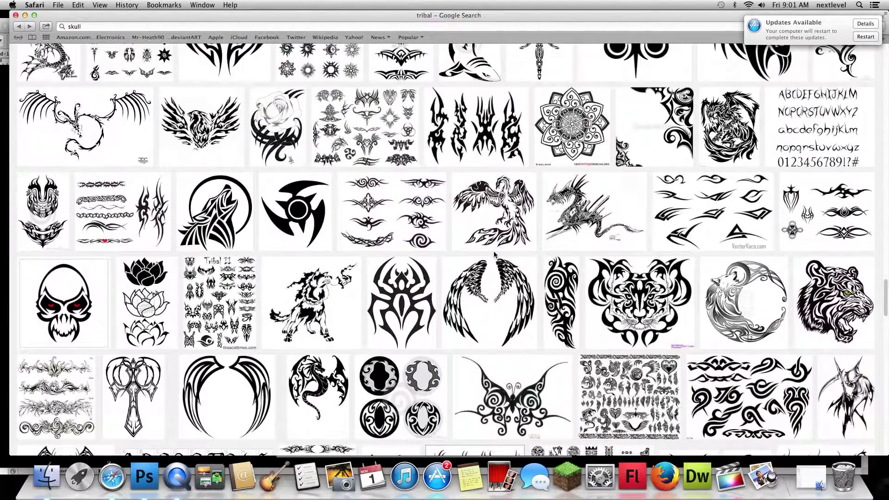
pyautogui.scroll(1, 495, 255)
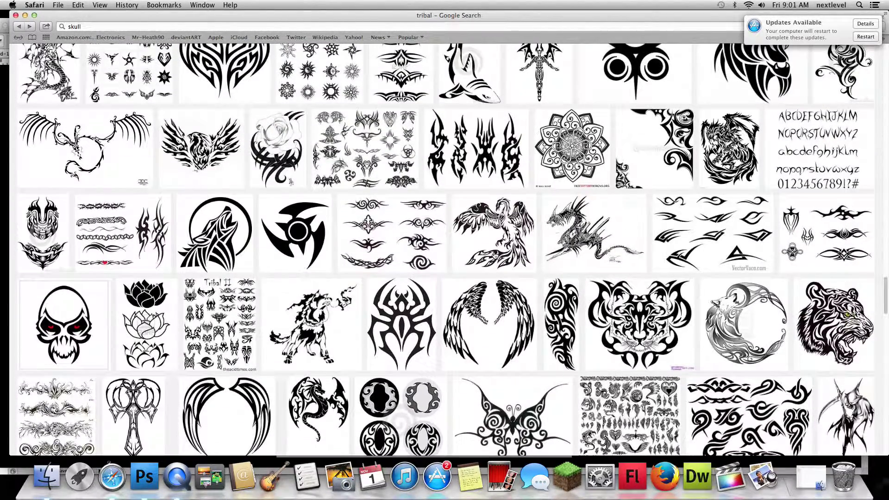
pyautogui.scroll(-1, 428, 246)
pyautogui.scroll(2, 444, 248)
pyautogui.scroll(1, 472, 250)
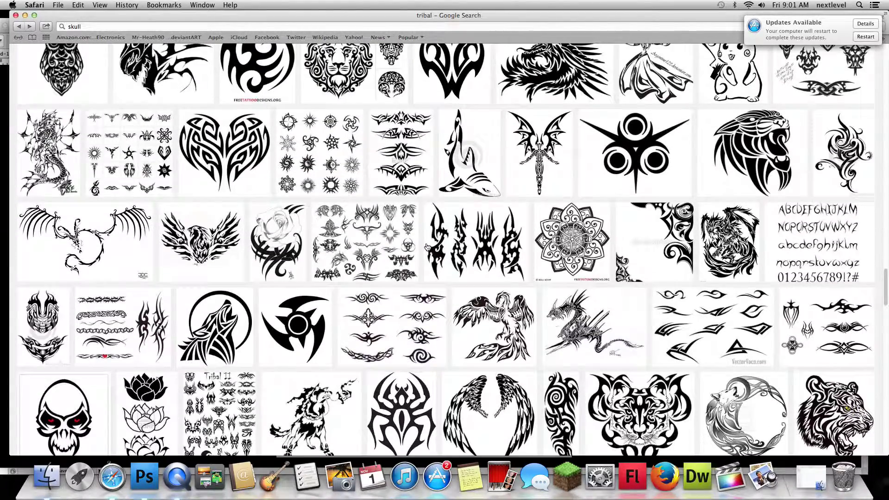
pyautogui.scroll(1, 490, 250)
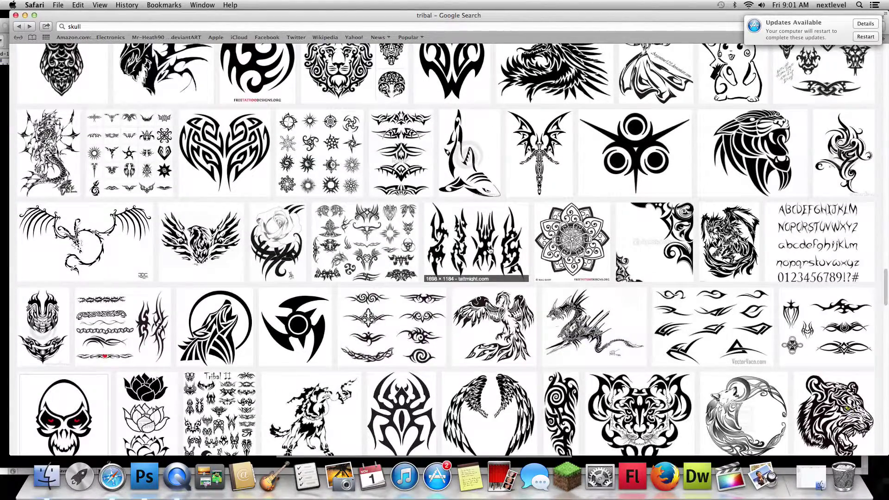
# Scroll further up the results and preview the four stacked tribal bands design
pyautogui.rightClick(490, 251)
pyautogui.click(418, 231)
pyautogui.scroll(5, 421, 234)
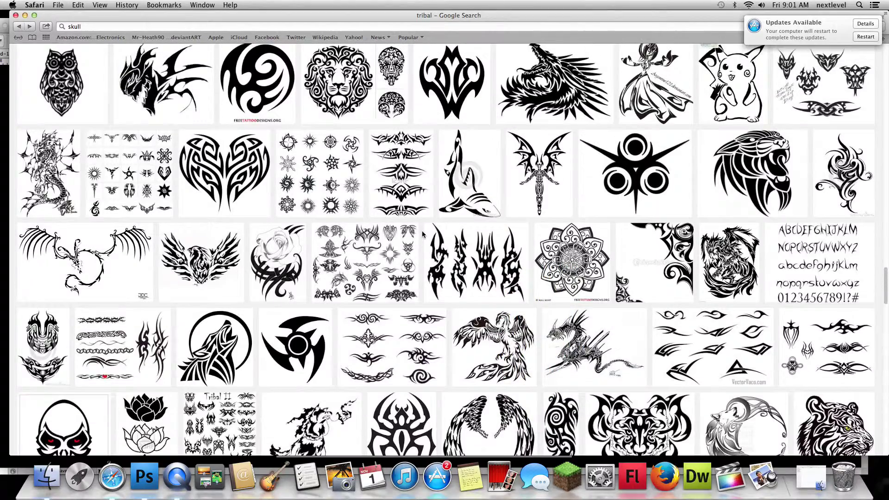
pyautogui.scroll(1, 424, 236)
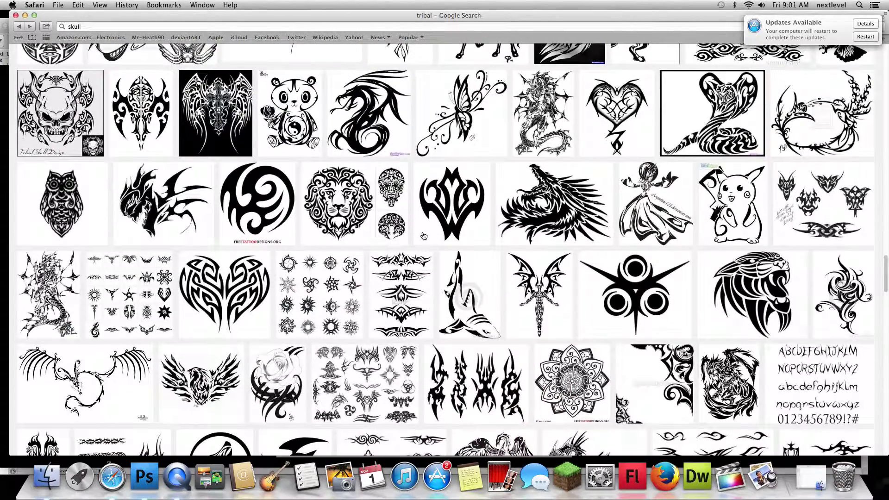
pyautogui.scroll(2, 424, 238)
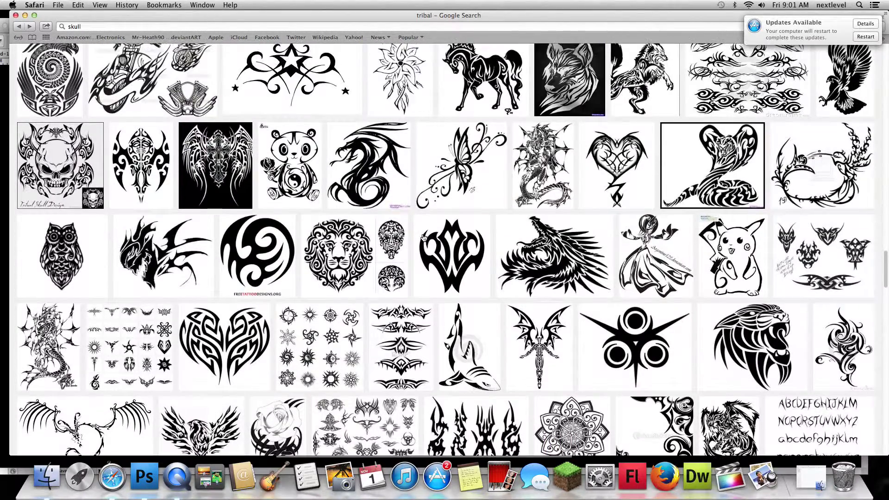
pyautogui.scroll(4, 424, 238)
pyautogui.scroll(3, 423, 238)
pyautogui.scroll(3, 424, 237)
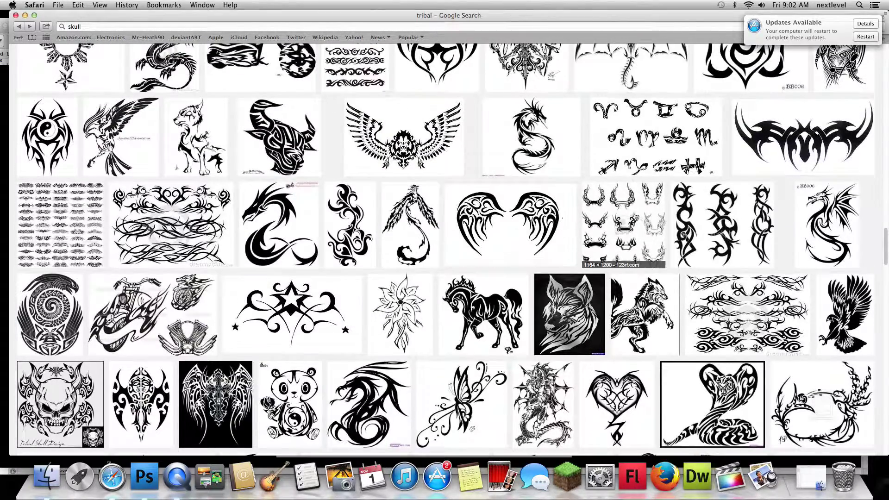
pyautogui.scroll(3, 639, 218)
pyautogui.scroll(2, 639, 218)
pyautogui.scroll(2, 639, 218)
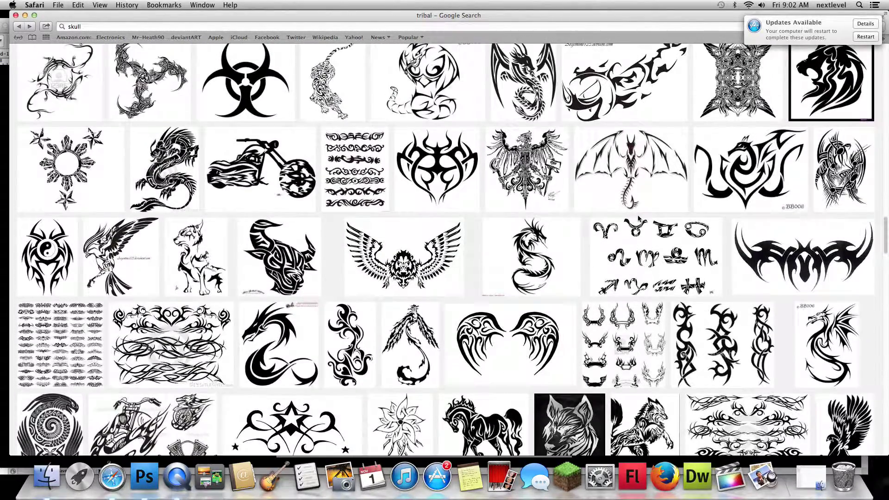
pyautogui.scroll(2, 639, 218)
pyautogui.scroll(3, 639, 218)
pyautogui.scroll(2, 638, 219)
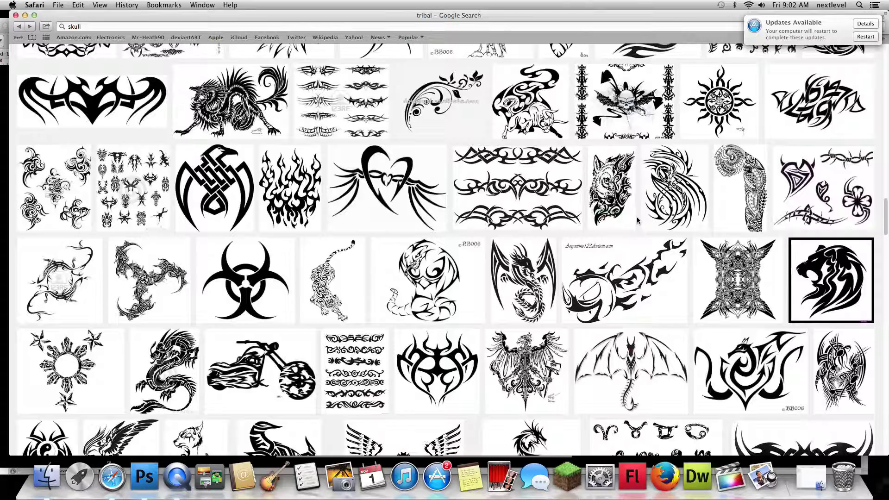
pyautogui.scroll(3, 638, 220)
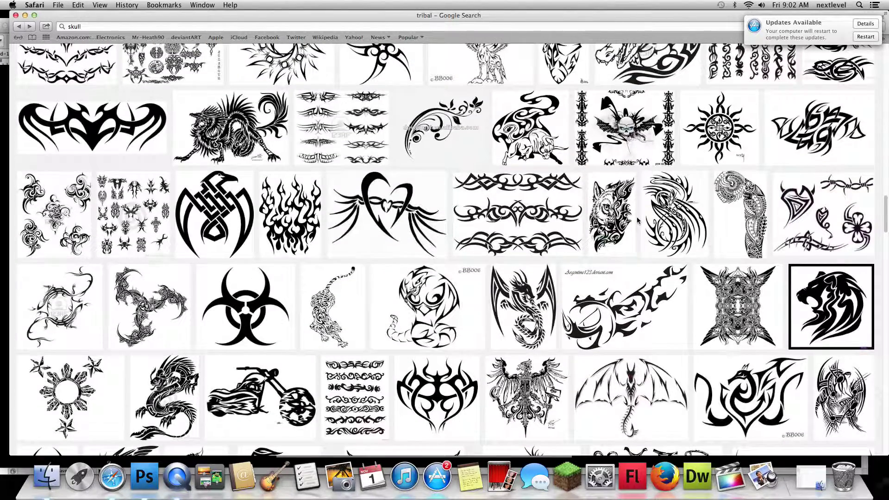
pyautogui.moveTo(518, 186)
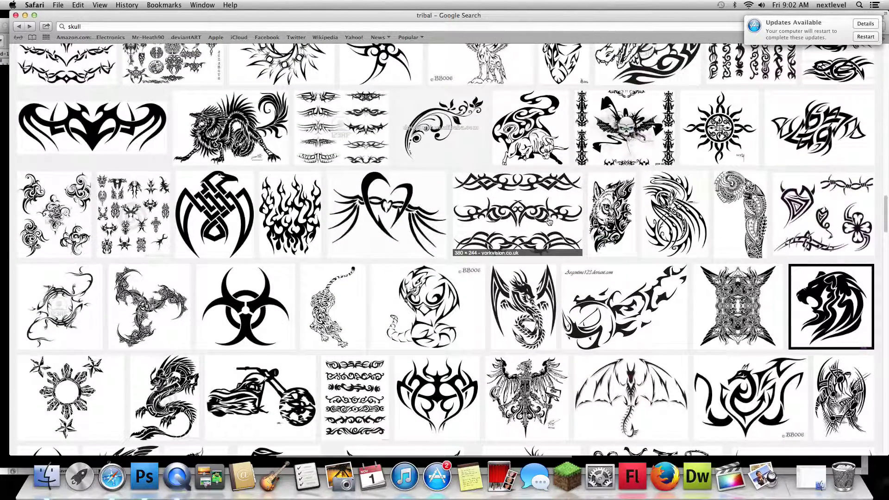
pyautogui.scroll(3, 549, 221)
pyautogui.scroll(3, 549, 221)
pyautogui.click(35, 201)
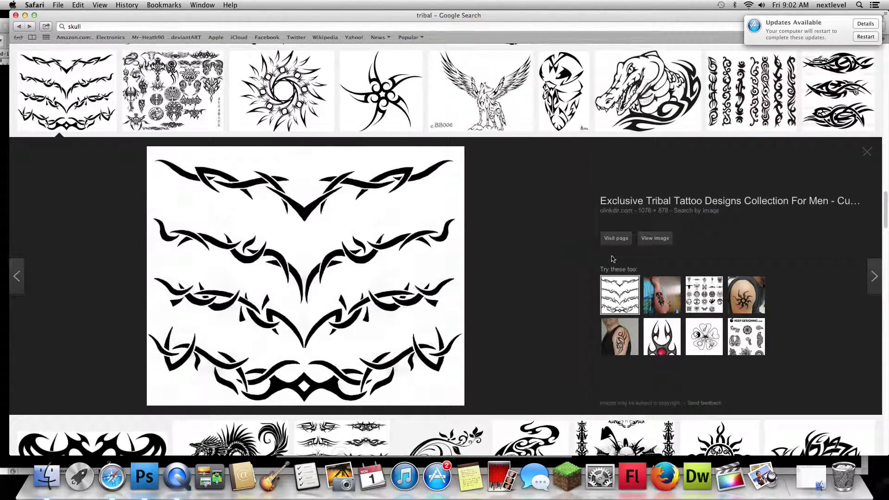
# View the four-band tribal image full size, then return to the results
pyautogui.click(654, 238)
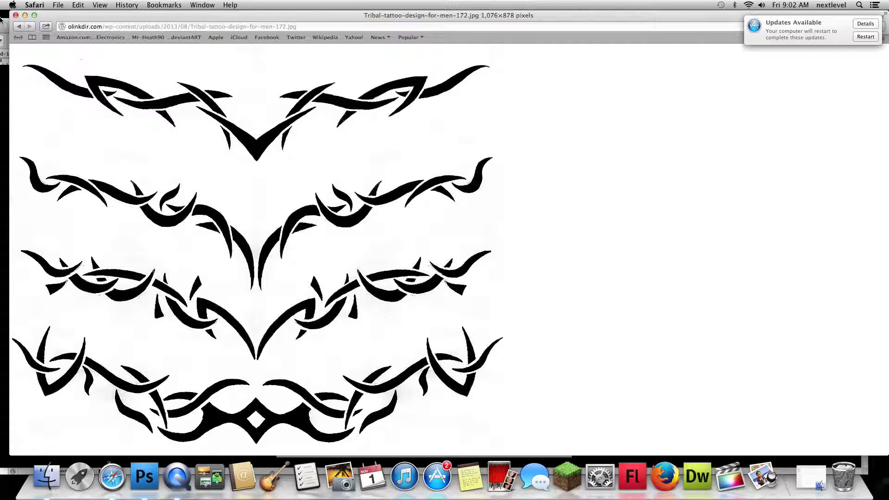
pyautogui.click(20, 28)
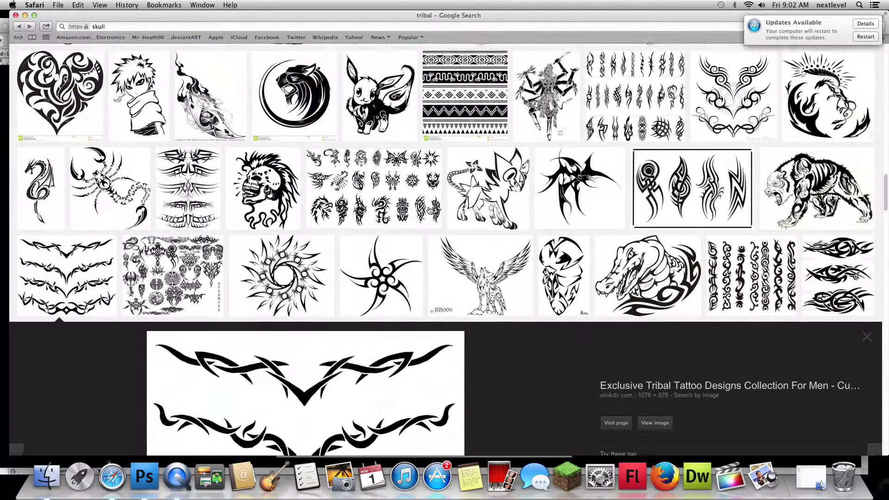
pyautogui.scroll(3, 429, 211)
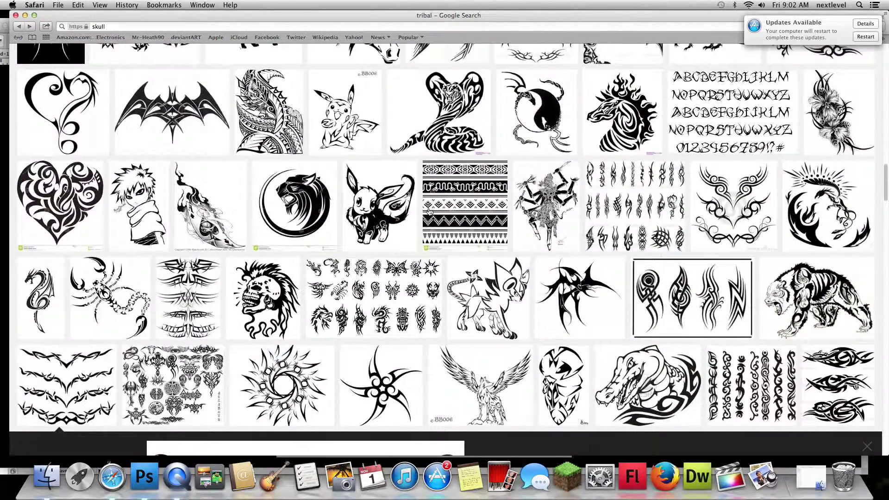
pyautogui.scroll(1, 429, 212)
pyautogui.scroll(2, 428, 211)
pyautogui.scroll(2, 426, 211)
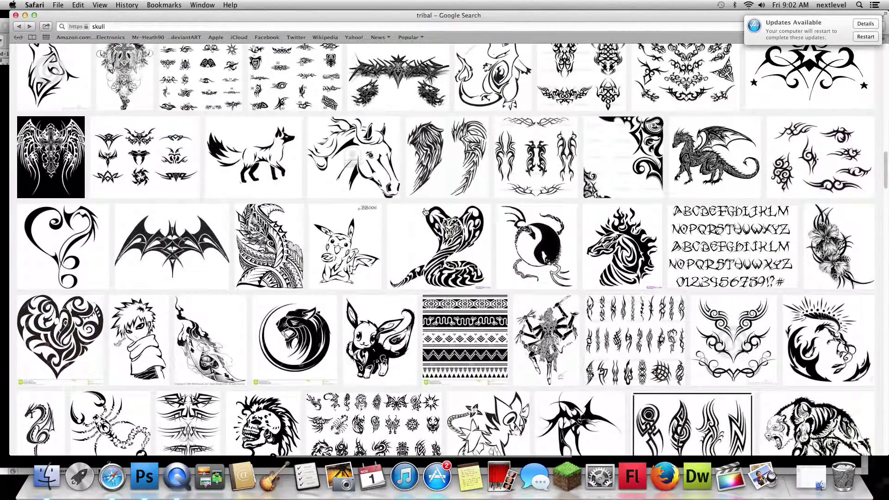
pyautogui.moveTo(439, 111)
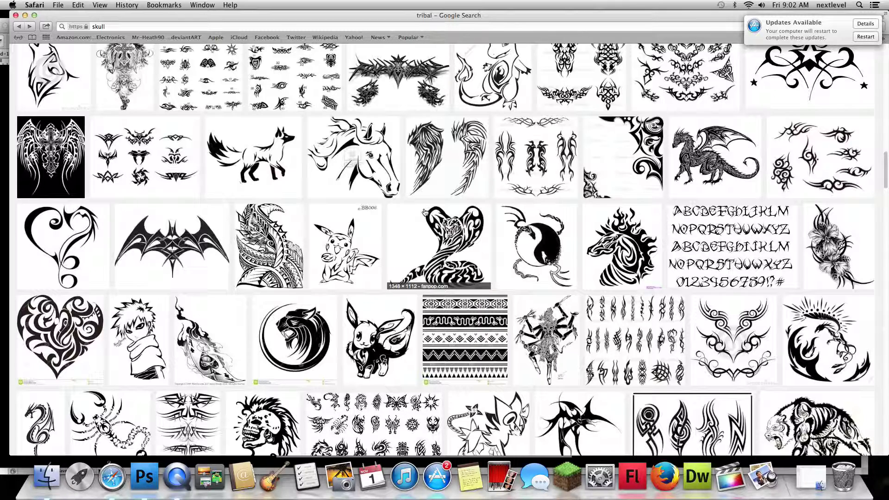
# Preview the vector tribal set and 'Wonderful Tribal Tattoo Designs' images, viewing the latter full size
pyautogui.click(522, 174)
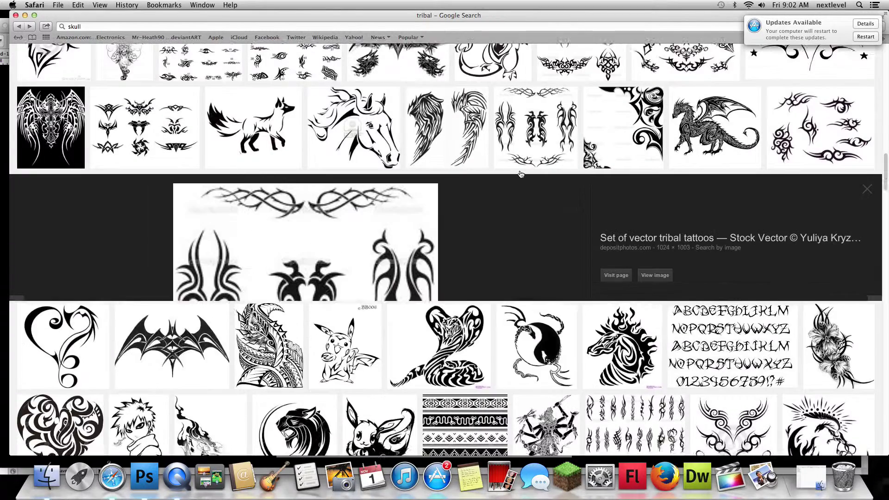
pyautogui.scroll(2, 521, 175)
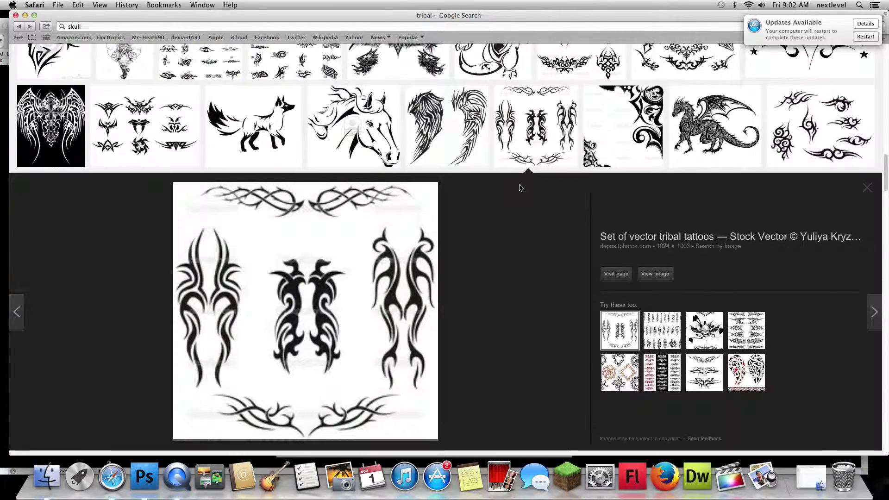
pyautogui.scroll(2, 520, 185)
pyautogui.scroll(2, 520, 189)
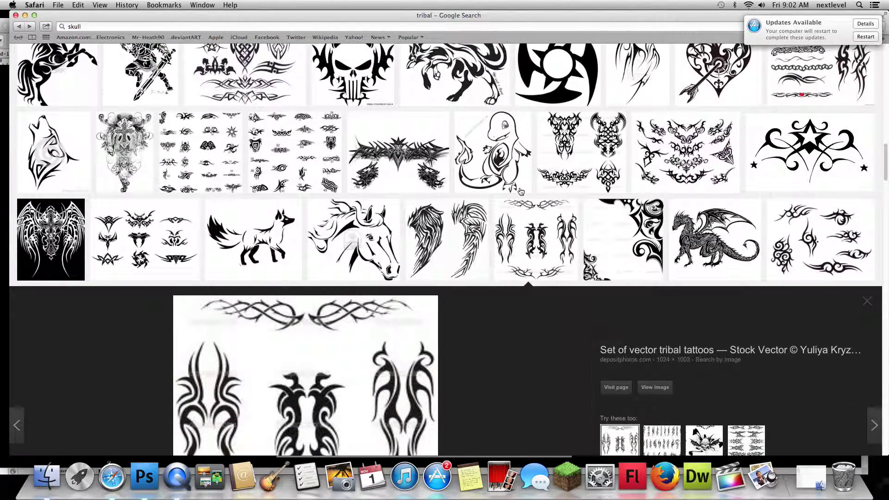
pyautogui.click(658, 160)
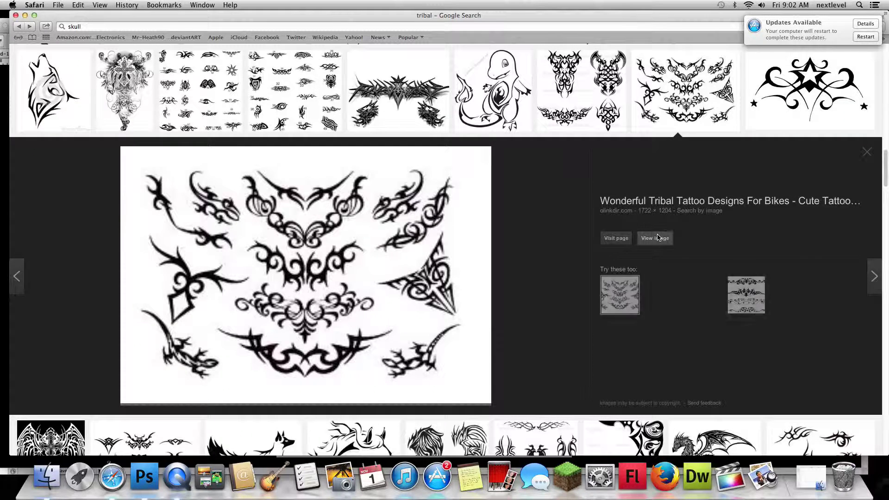
pyautogui.click(657, 237)
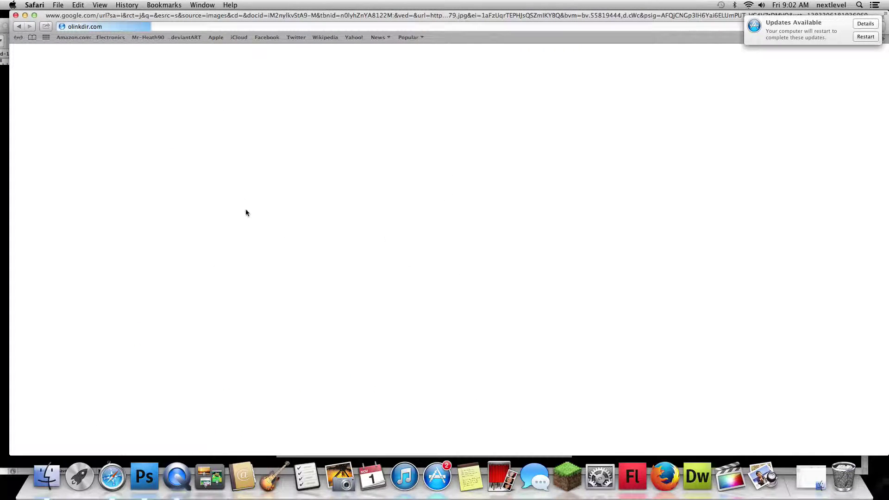
pyautogui.click(19, 27)
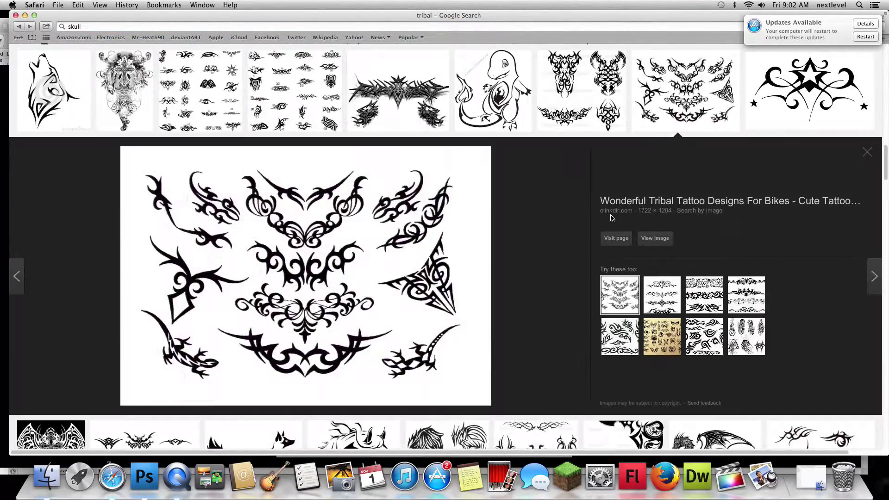
# Scroll back up the tribal results and return to the Photoshop document
pyautogui.scroll(3, 611, 217)
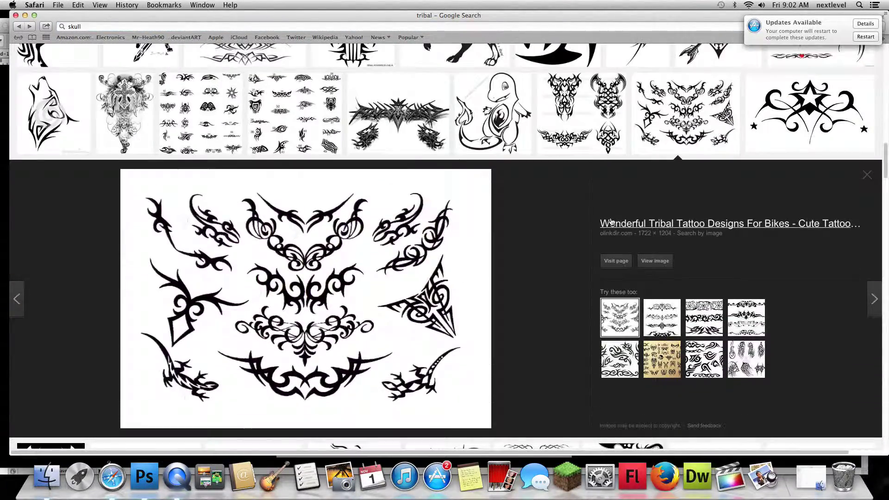
pyautogui.scroll(5, 610, 221)
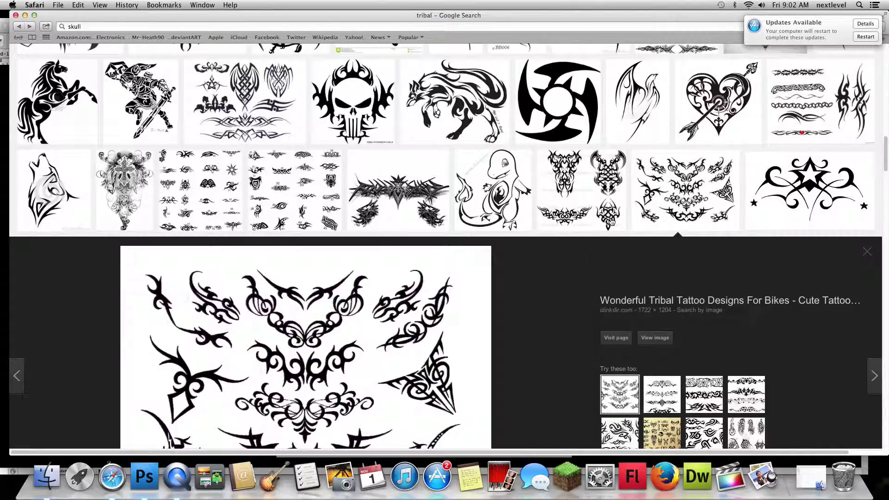
pyautogui.scroll(3, 588, 220)
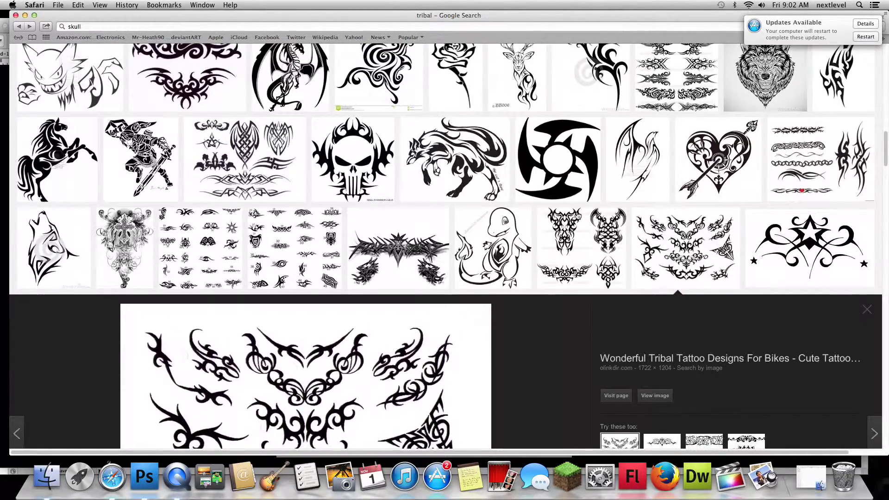
pyautogui.scroll(4, 578, 215)
pyautogui.scroll(3, 577, 216)
pyautogui.scroll(2, 578, 216)
pyautogui.scroll(3, 578, 215)
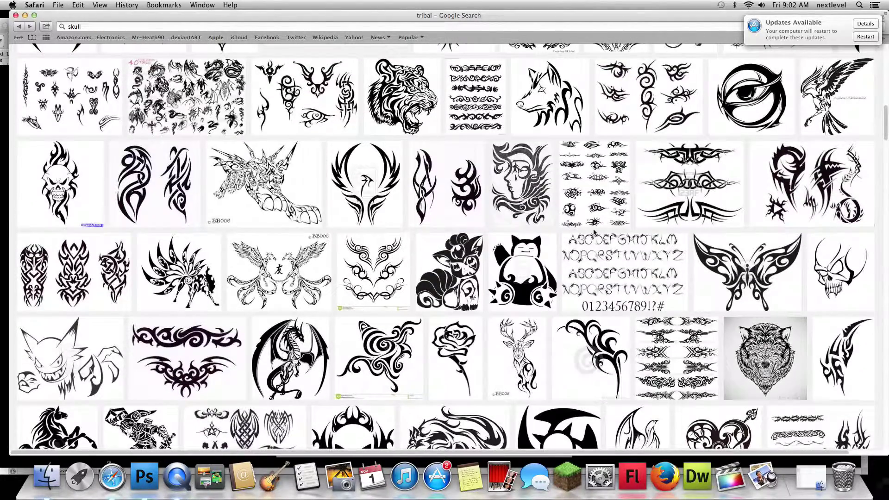
pyautogui.scroll(3, 598, 233)
pyautogui.scroll(2, 598, 232)
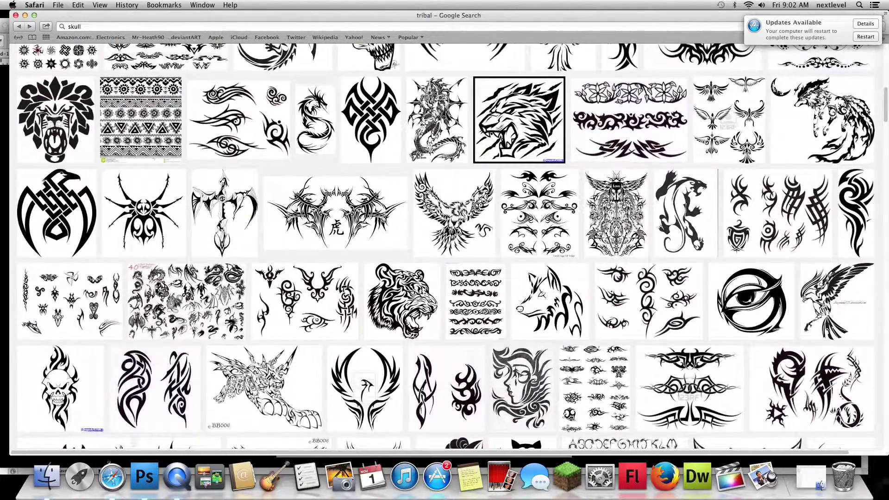
pyautogui.scroll(1, 599, 233)
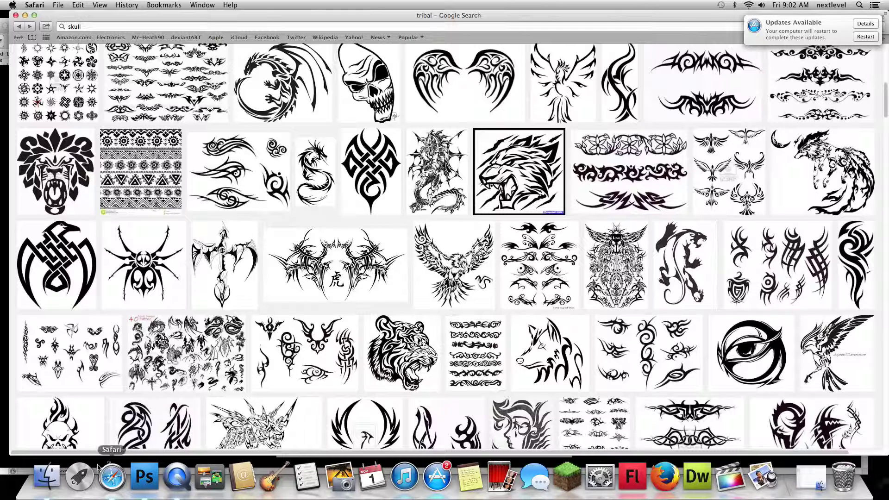
pyautogui.click(144, 475)
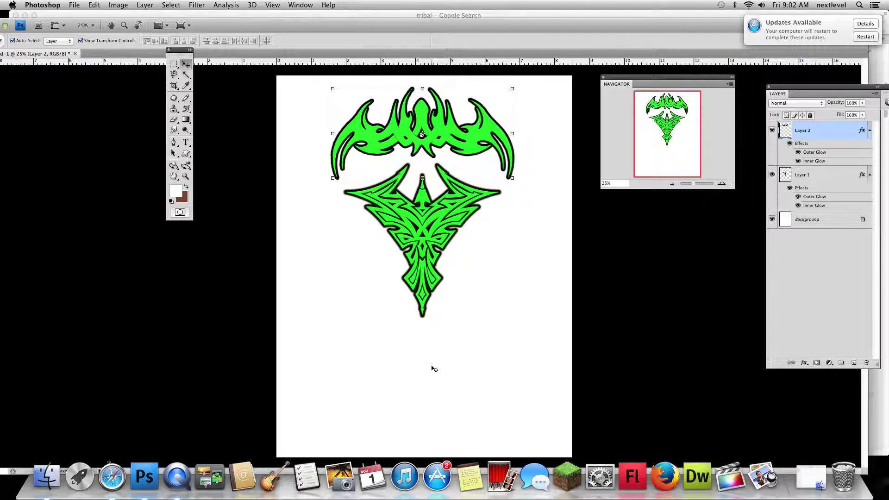
# Paste the tribal bands below the green designs and lasso-select the top band
pyautogui.press('super+v')
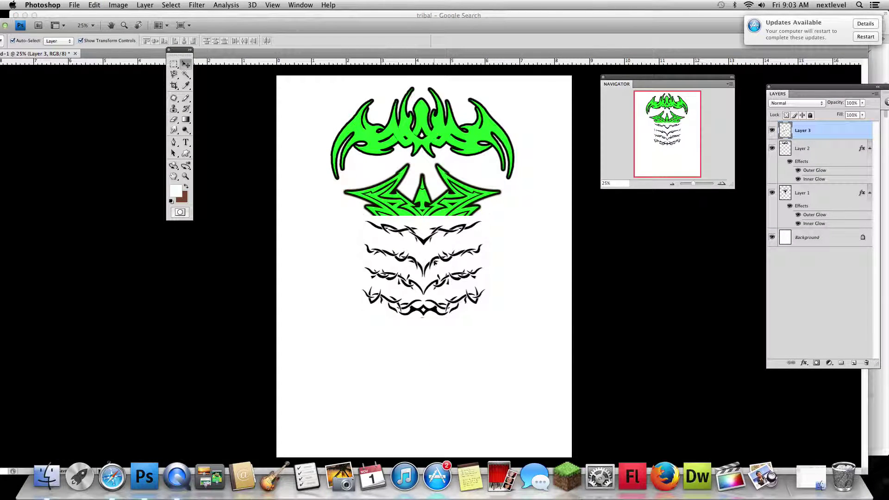
pyautogui.moveTo(435, 263); pyautogui.dragTo(431, 378)
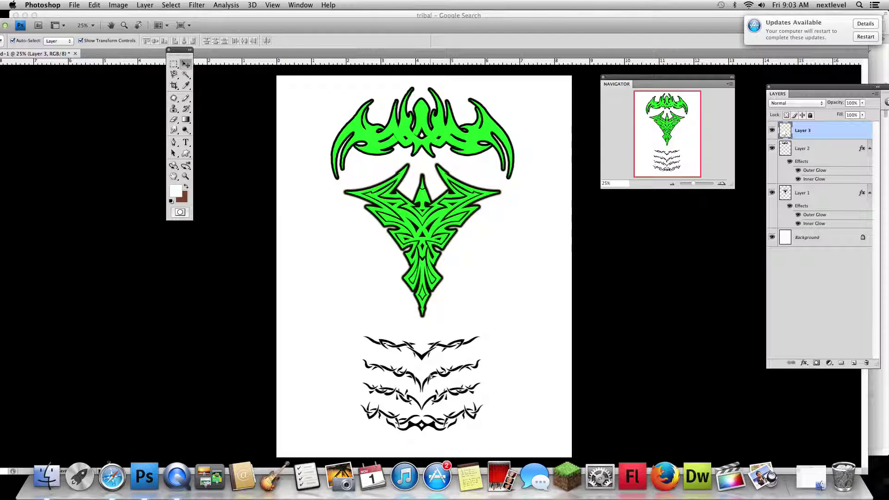
pyautogui.moveTo(174, 74); pyautogui.dragTo(204, 82)
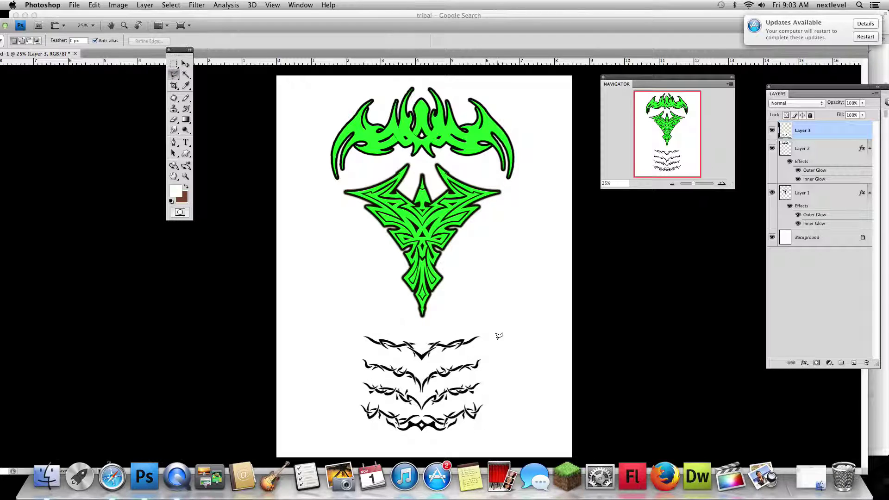
pyautogui.click(481, 348)
pyautogui.click(355, 321)
pyautogui.click(490, 331)
pyautogui.click(482, 348)
# Copy the top band onto its own Layer 4 and hide the four-band Layer 3
pyautogui.press('super+c')
pyautogui.press('super+v')
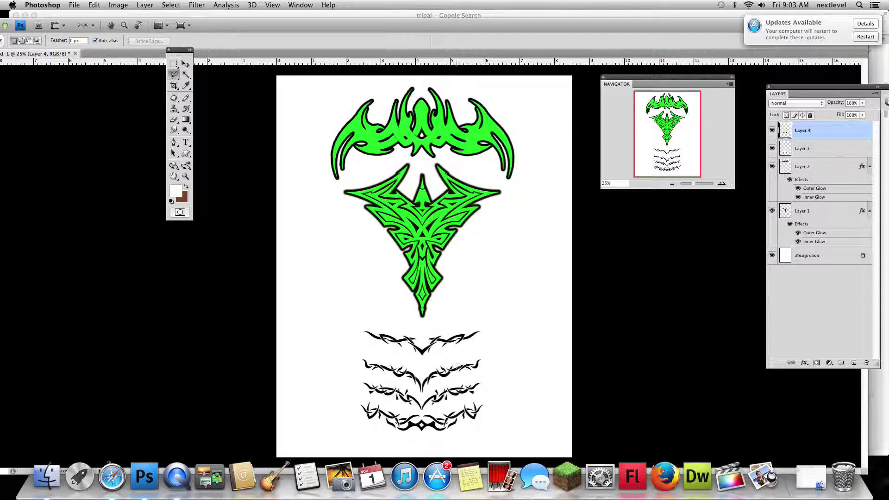
pyautogui.press('v')
pyautogui.click(448, 381)
pyautogui.click(771, 148)
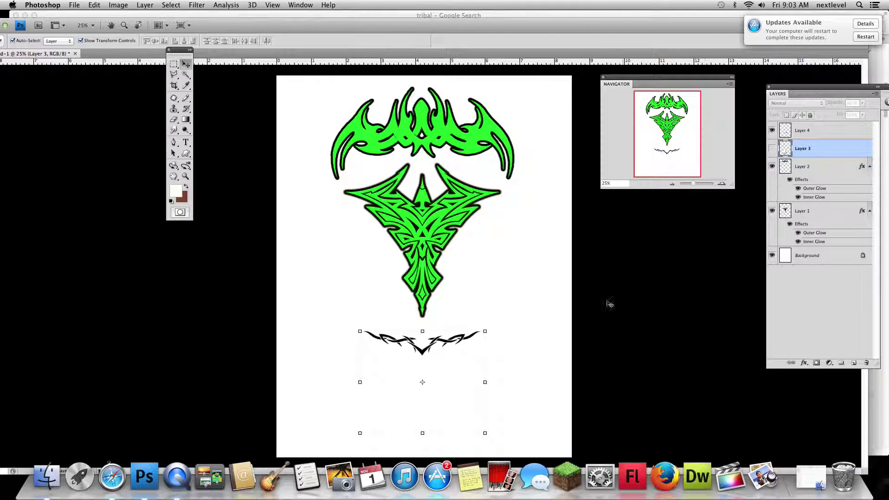
# Select Layer 4, enlarge its tribal band across the page and nudge it into place
pyautogui.click(463, 339)
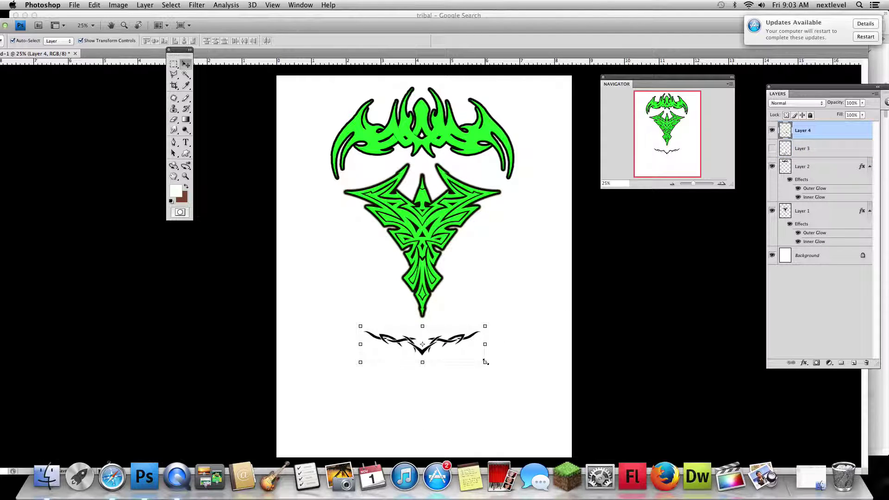
pyautogui.moveTo(484, 362); pyautogui.dragTo(534, 377)
pyautogui.moveTo(360, 376); pyautogui.dragTo(298, 394)
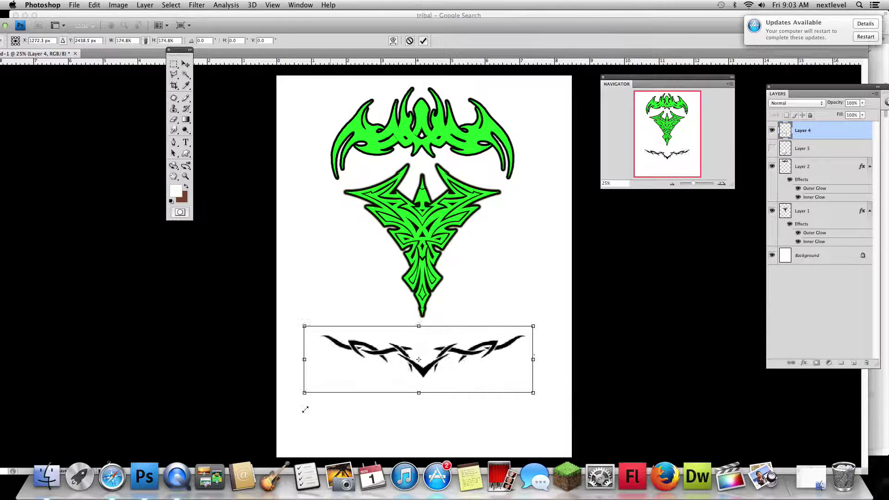
pyautogui.moveTo(534, 326); pyautogui.dragTo(553, 320)
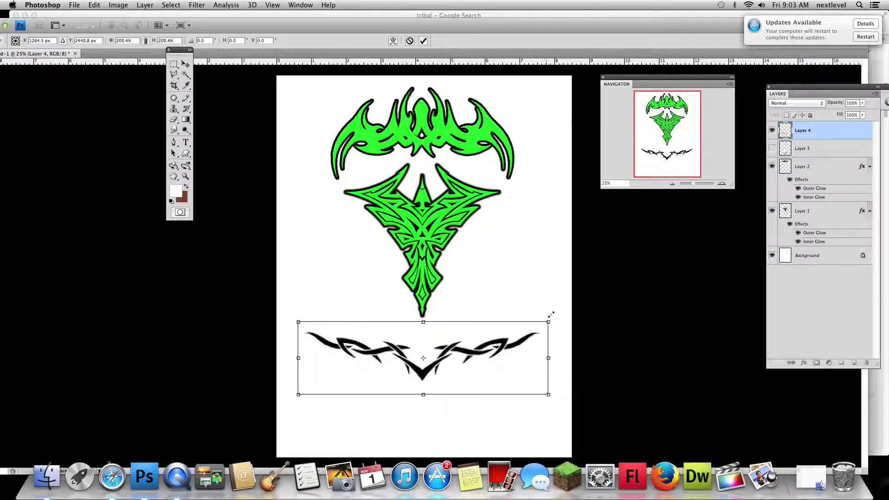
pyautogui.press('Return')
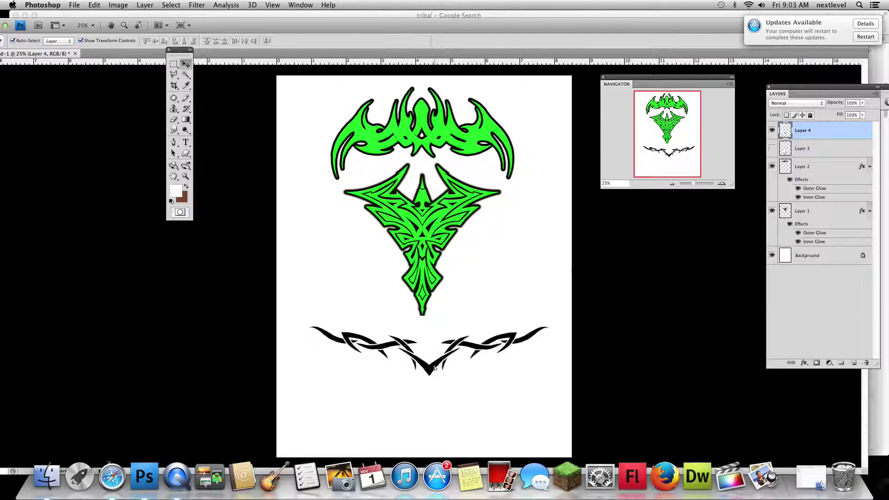
pyautogui.moveTo(431, 372); pyautogui.dragTo(433, 374)
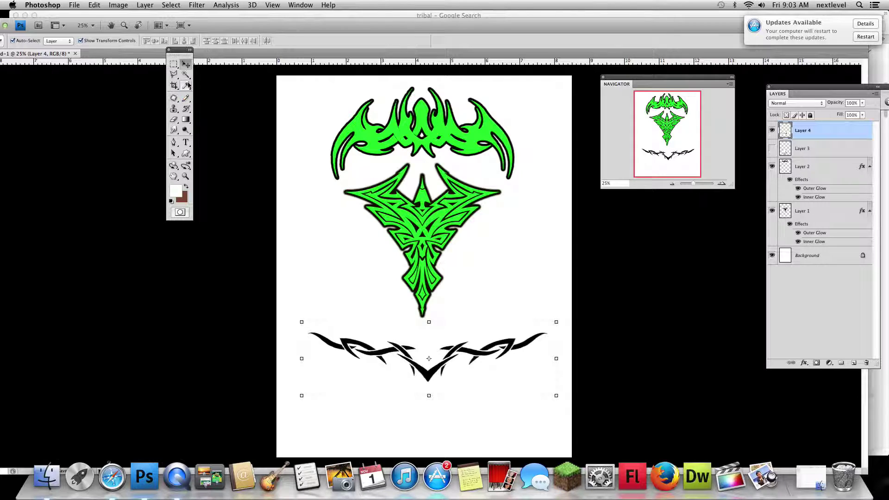
# Make a Colour Range selection, then switch to the Move tool and deselect
pyautogui.click(171, 4)
pyautogui.click(194, 88)
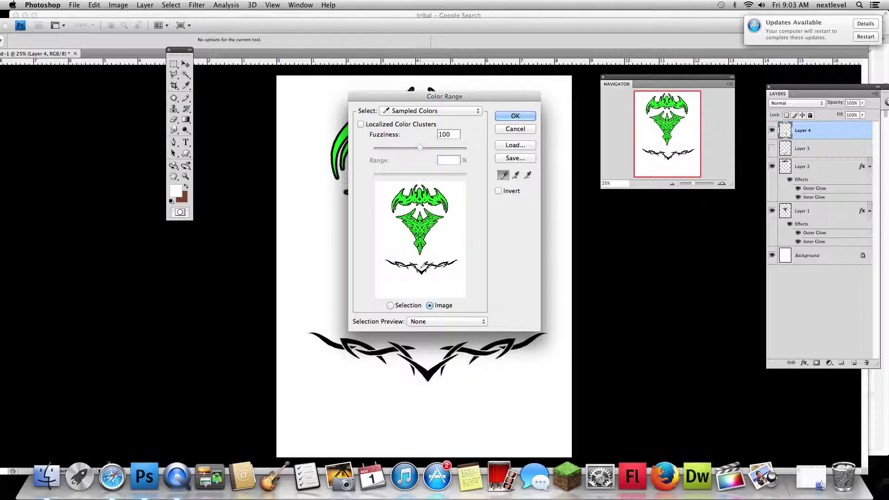
pyautogui.click(530, 117)
pyautogui.press('v')
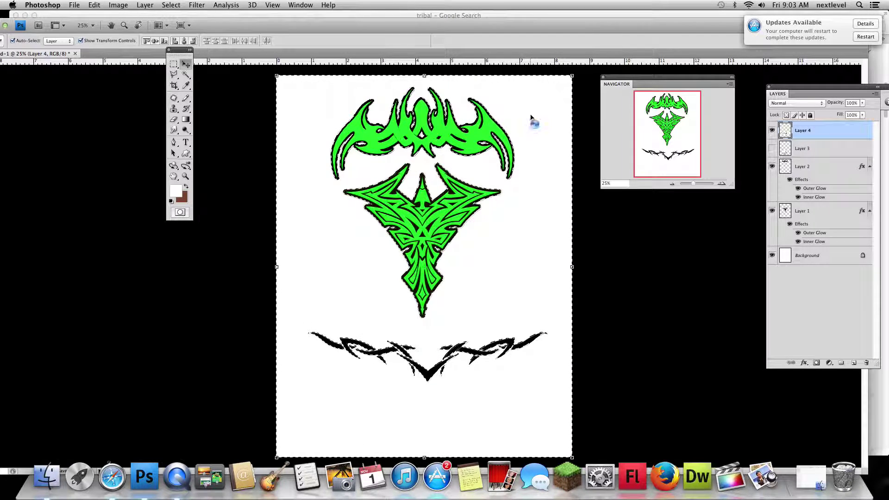
pyautogui.hotkey('ctrl', 'd')
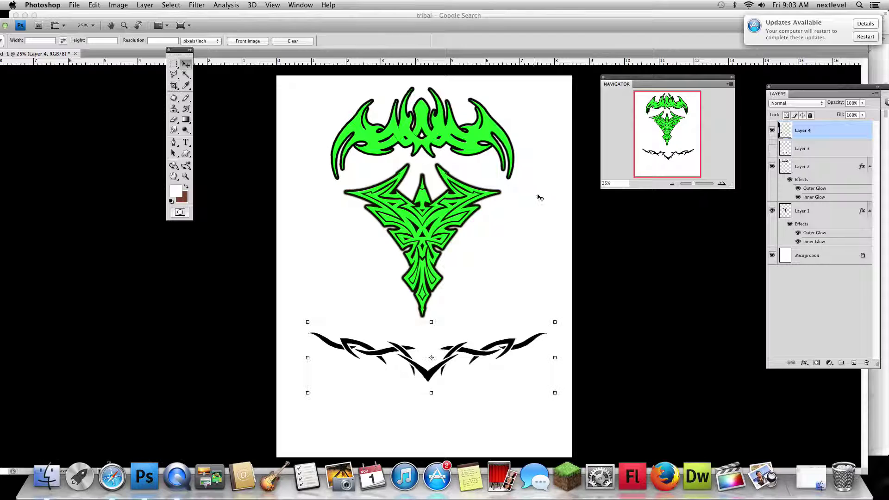
# Shrink the band to about 91% and centre it just below the middle design
pyautogui.moveTo(554, 322); pyautogui.dragTo(518, 342)
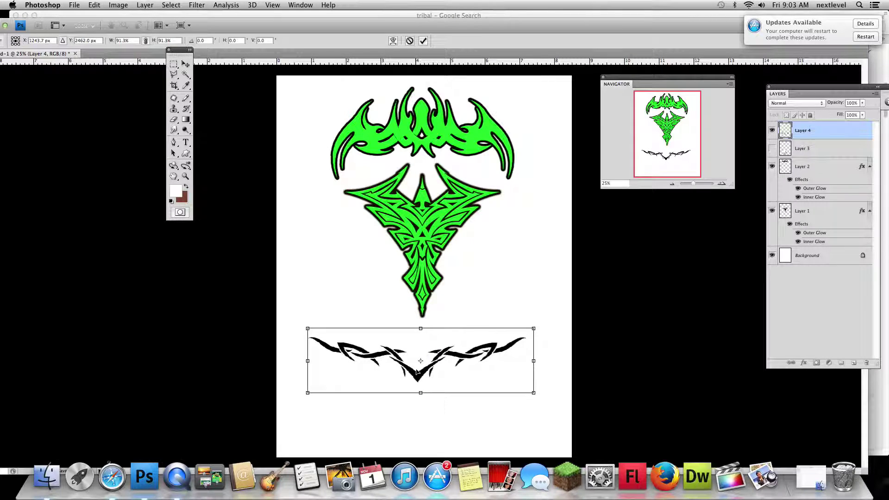
pyautogui.press('Return')
pyautogui.moveTo(418, 381); pyautogui.dragTo(423, 355)
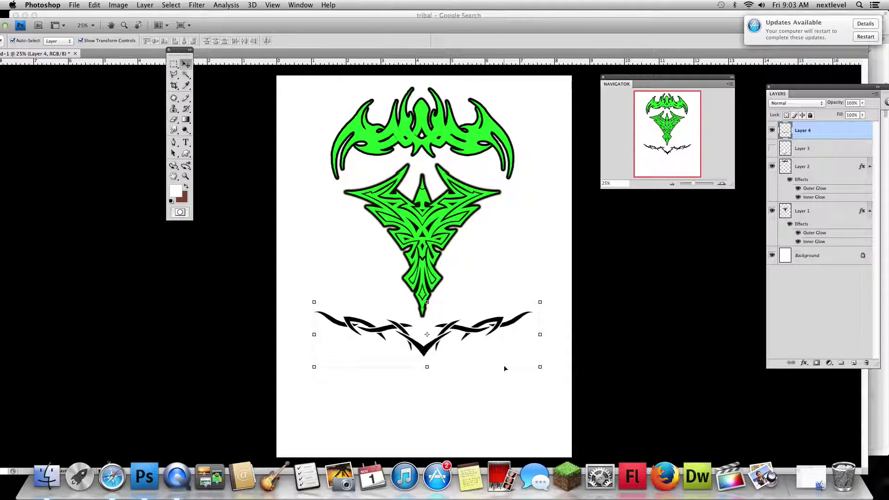
pyautogui.moveTo(544, 366); pyautogui.dragTo(528, 363)
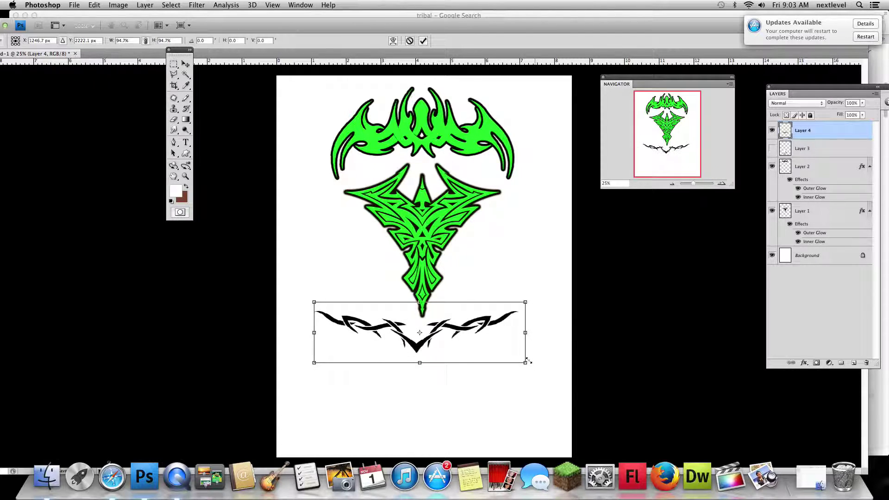
pyautogui.press('Return')
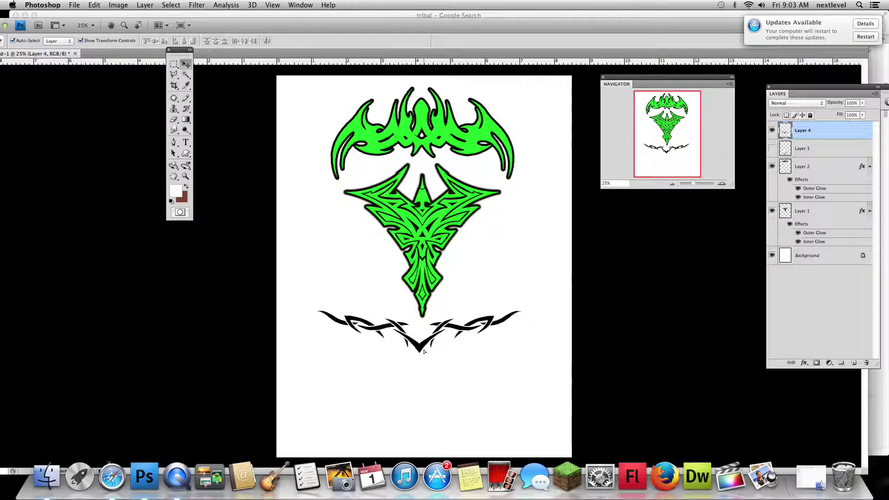
pyautogui.moveTo(427, 353); pyautogui.dragTo(426, 353)
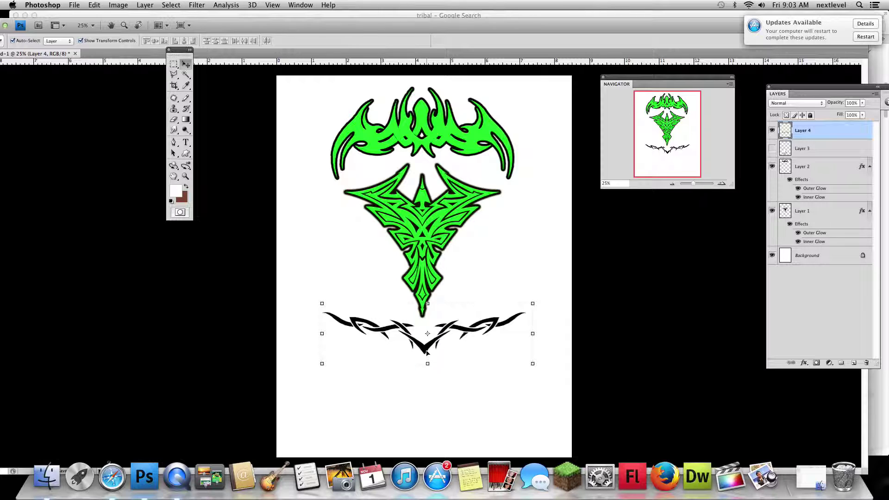
pyautogui.moveTo(533, 303); pyautogui.dragTo(526, 307)
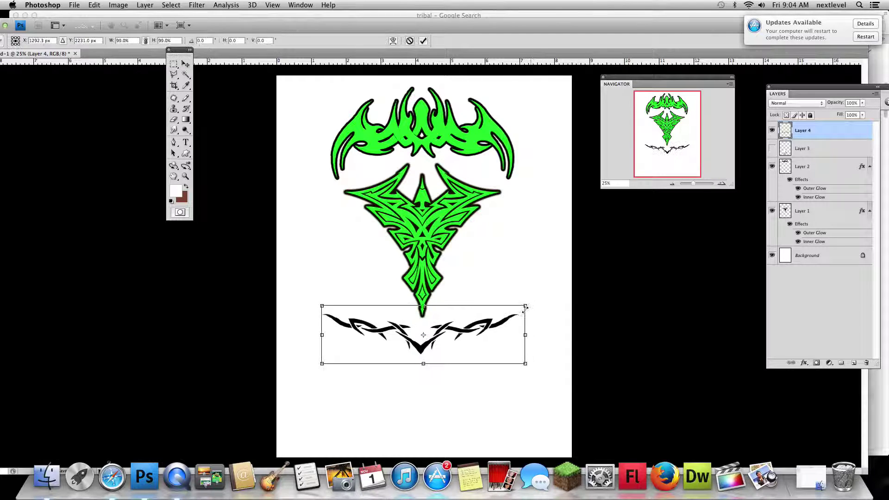
pyautogui.press('Return')
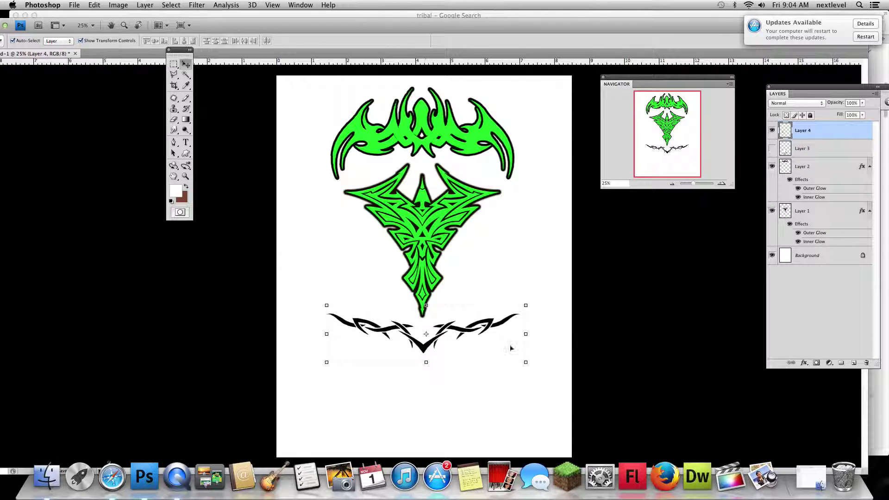
pyautogui.doubleClick(845, 129)
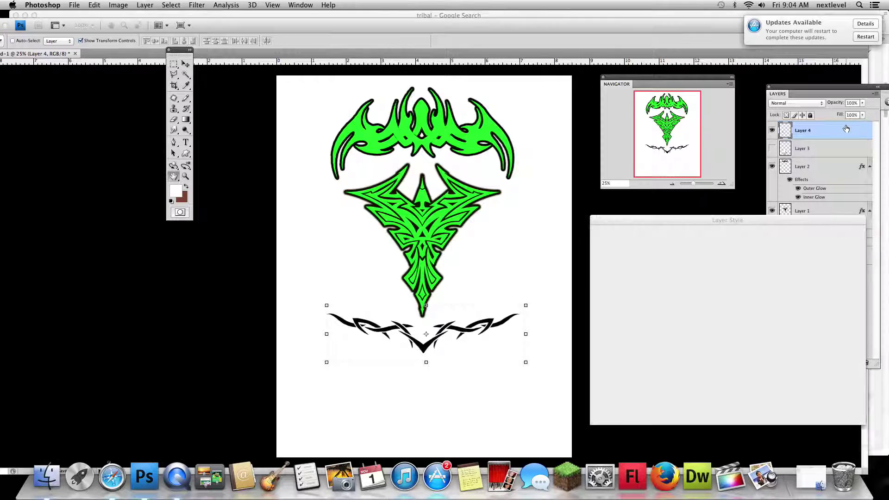
# Try Outer Glow, then enable Inner Glow with Normal blend mode instead
pyautogui.click(623, 277)
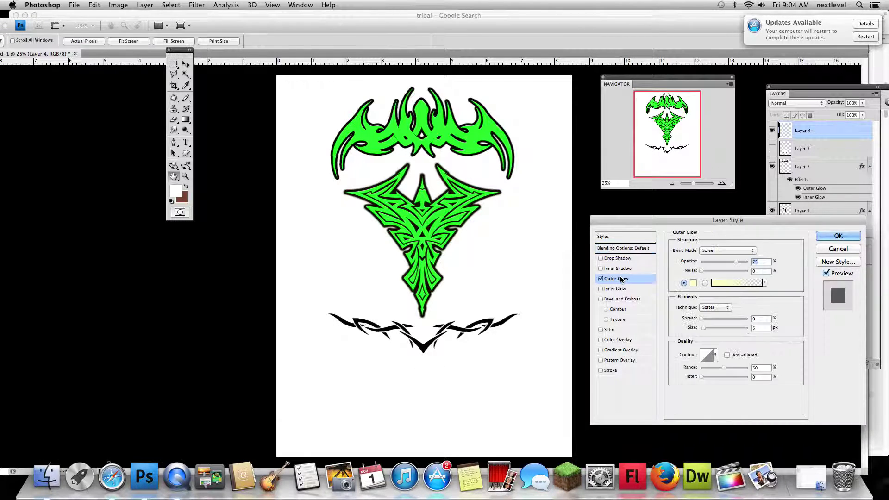
pyautogui.click(723, 250)
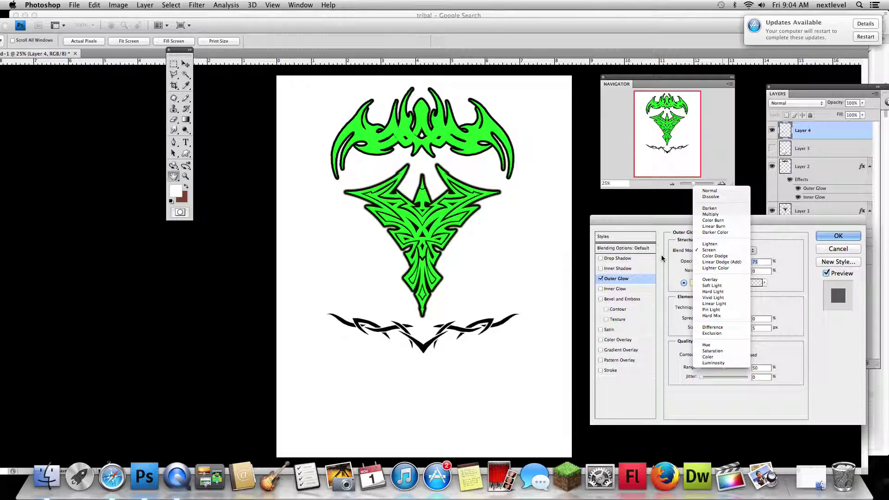
pyautogui.click(709, 250)
pyautogui.click(600, 278)
pyautogui.click(601, 288)
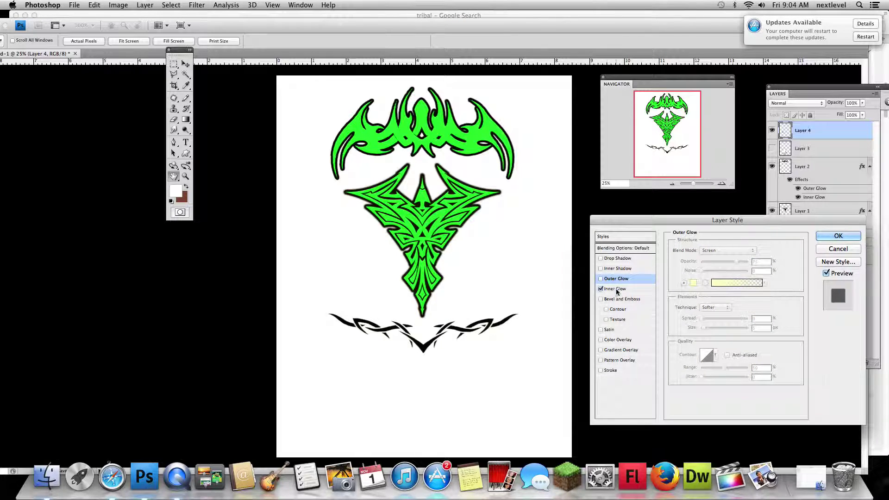
pyautogui.click(724, 251)
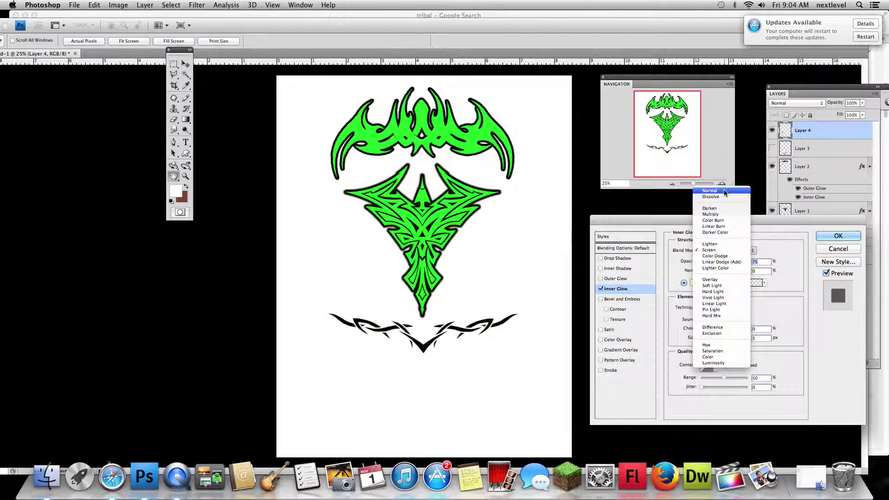
pyautogui.click(709, 191)
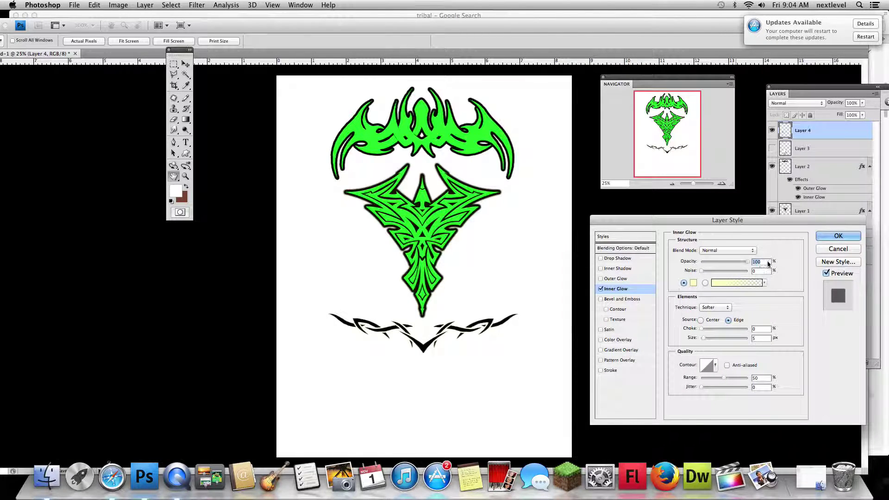
# Make the Inner Glow bright green, 24 px and choked so the band turns solid green
pyautogui.click(693, 283)
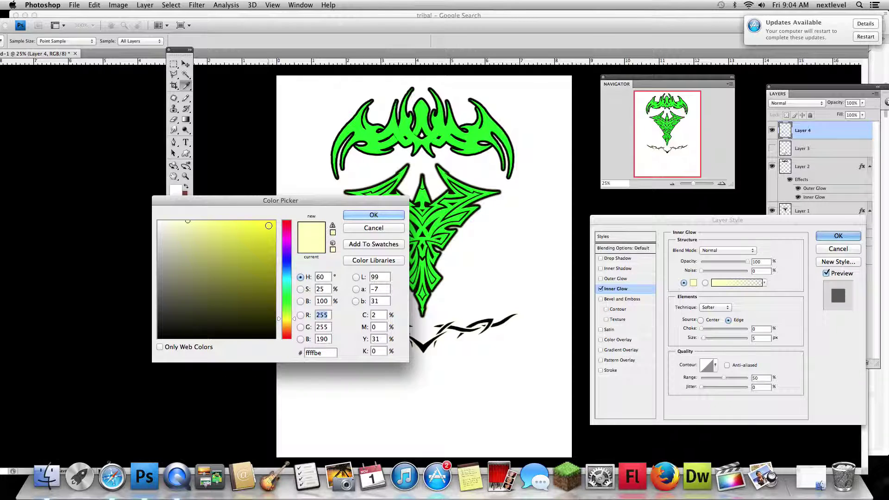
pyautogui.moveTo(286, 325); pyautogui.dragTo(285, 298)
pyautogui.click(443, 215)
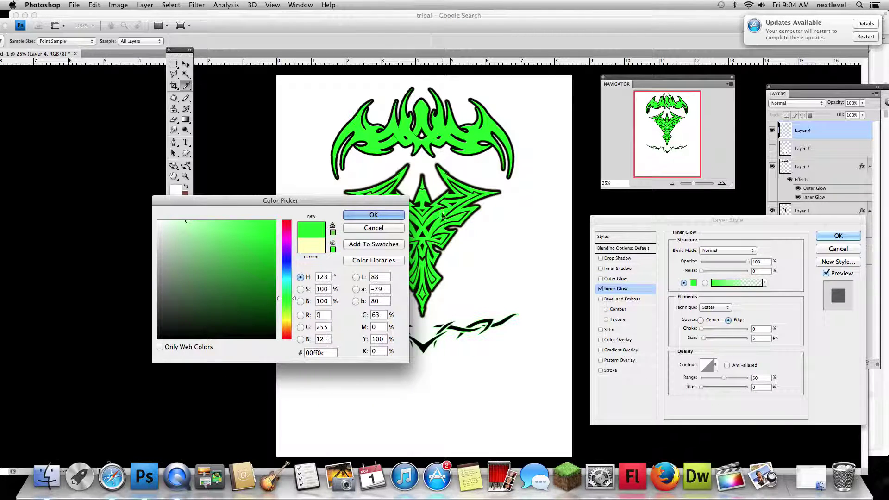
pyautogui.click(362, 213)
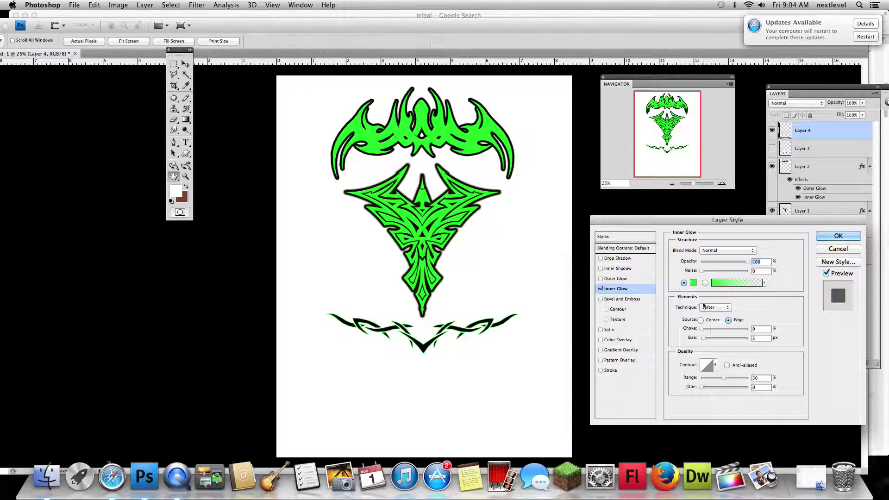
pyautogui.moveTo(704, 339); pyautogui.dragTo(736, 329)
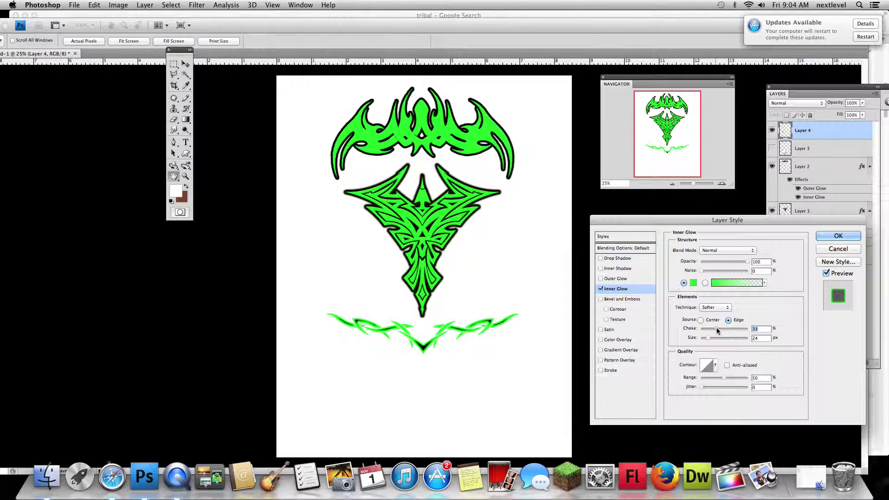
pyautogui.moveTo(708, 338); pyautogui.dragTo(711, 339)
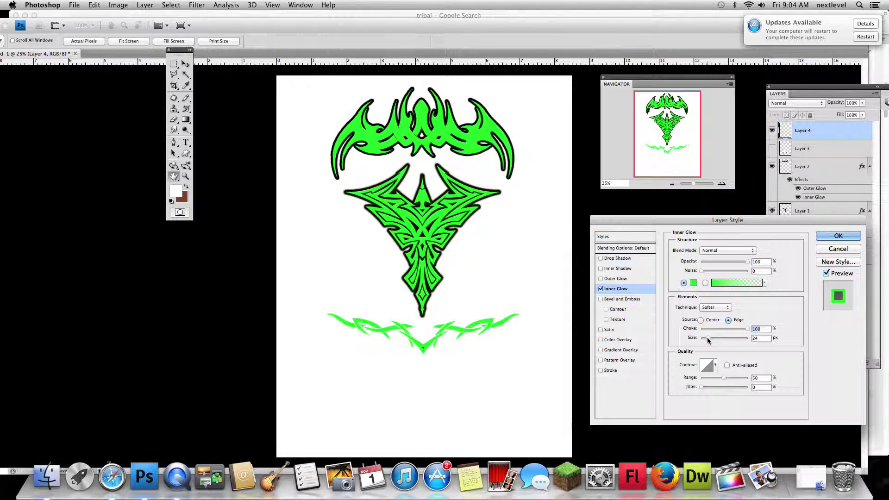
# Add a black Normal-mode Outer Glow at 100% opacity as an outline and apply the style
pyautogui.click(615, 278)
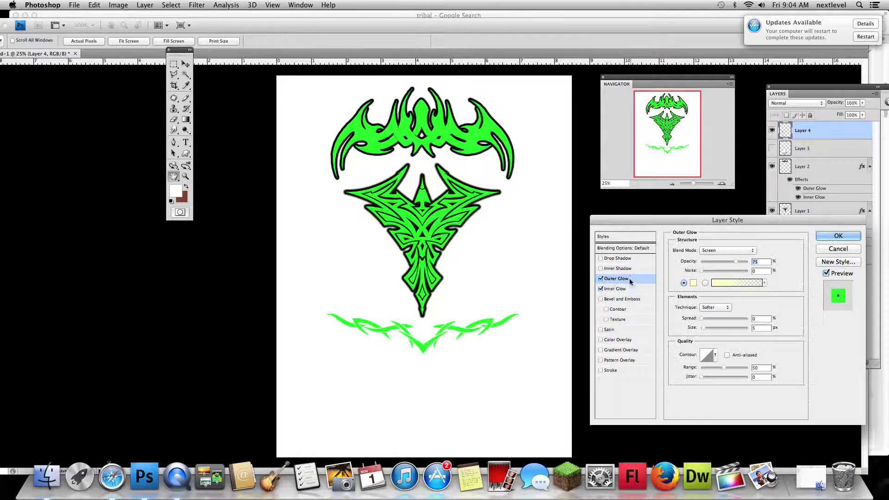
pyautogui.click(718, 251)
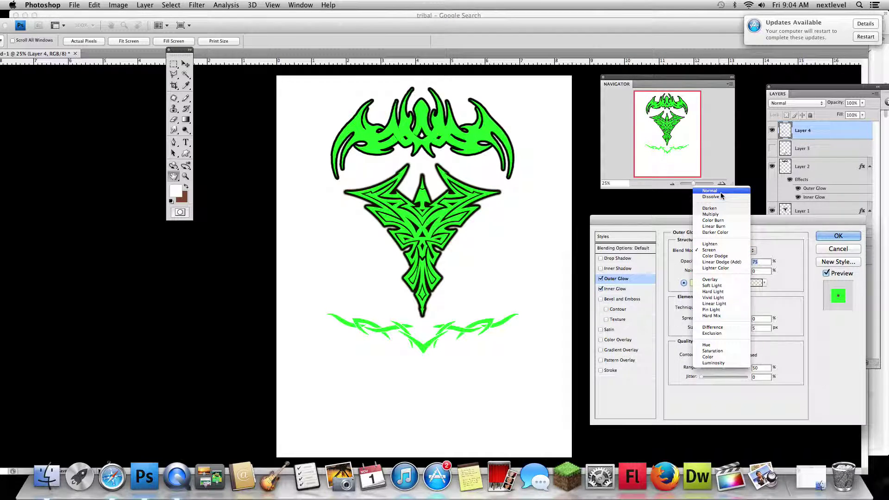
pyautogui.click(720, 193)
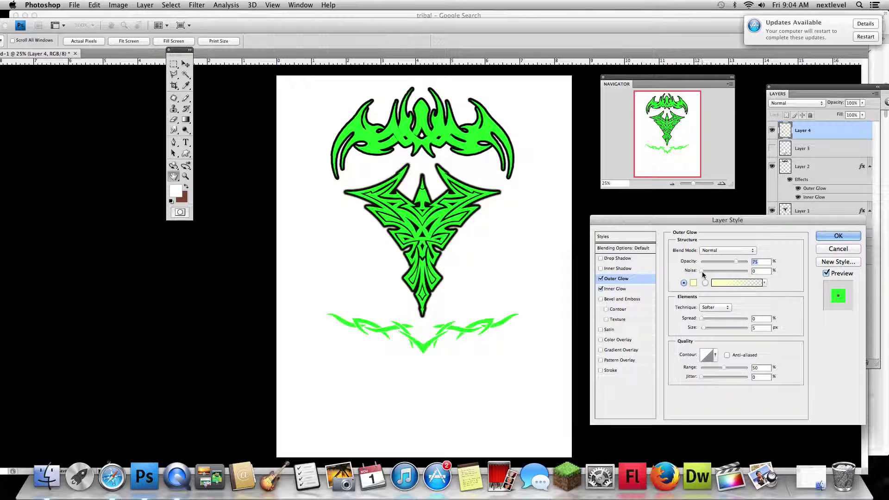
pyautogui.moveTo(735, 262); pyautogui.dragTo(751, 265)
pyautogui.moveTo(704, 327); pyautogui.dragTo(712, 328)
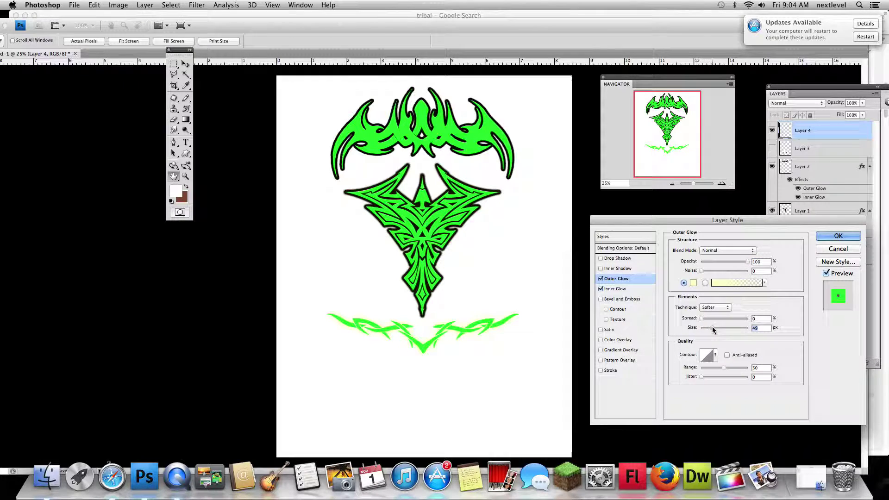
pyautogui.click(693, 283)
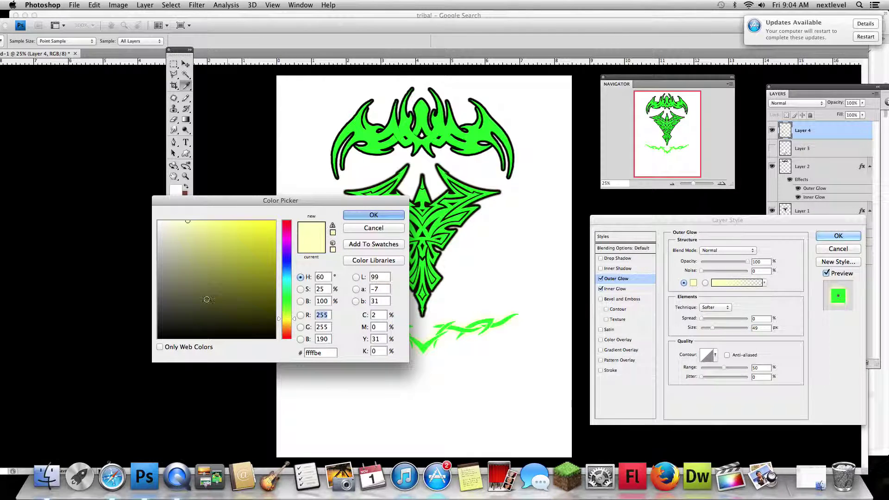
pyautogui.moveTo(214, 299); pyautogui.dragTo(259, 338)
pyautogui.click(374, 214)
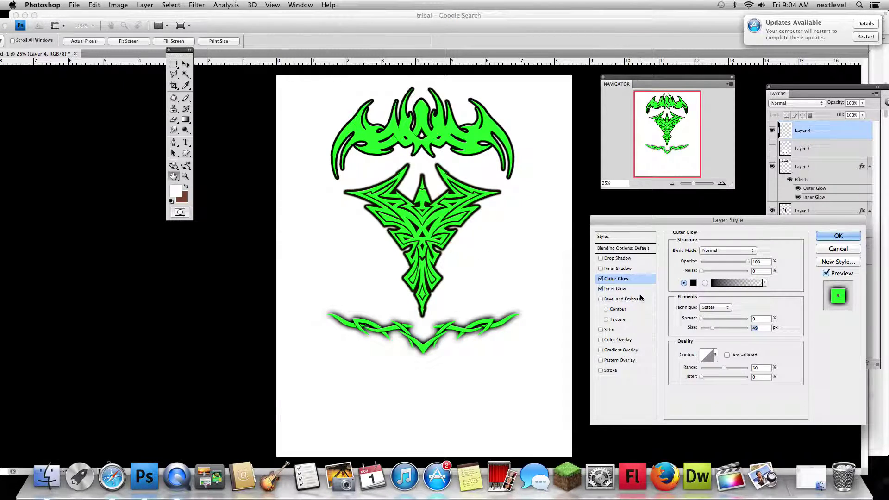
pyautogui.moveTo(712, 328)
pyautogui.mouseDown()
pyautogui.moveTo(702, 327)
pyautogui.moveTo(713, 317)
pyautogui.mouseUp()
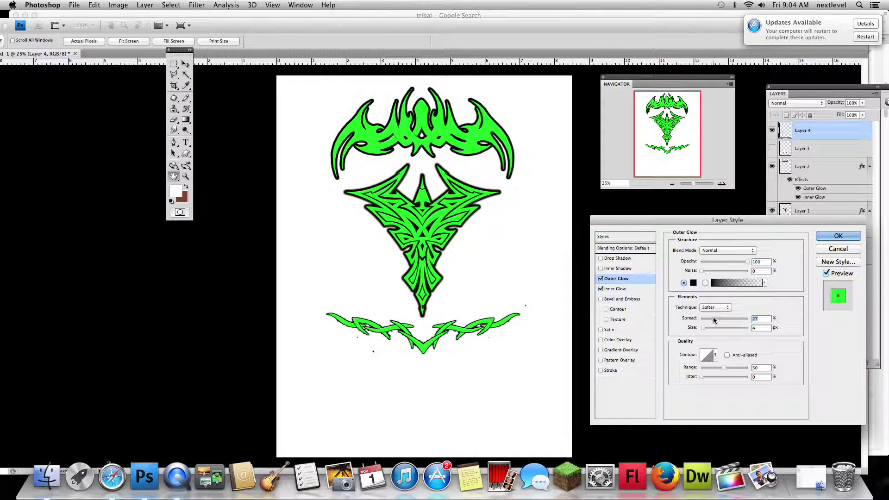
pyautogui.moveTo(704, 326); pyautogui.dragTo(707, 327)
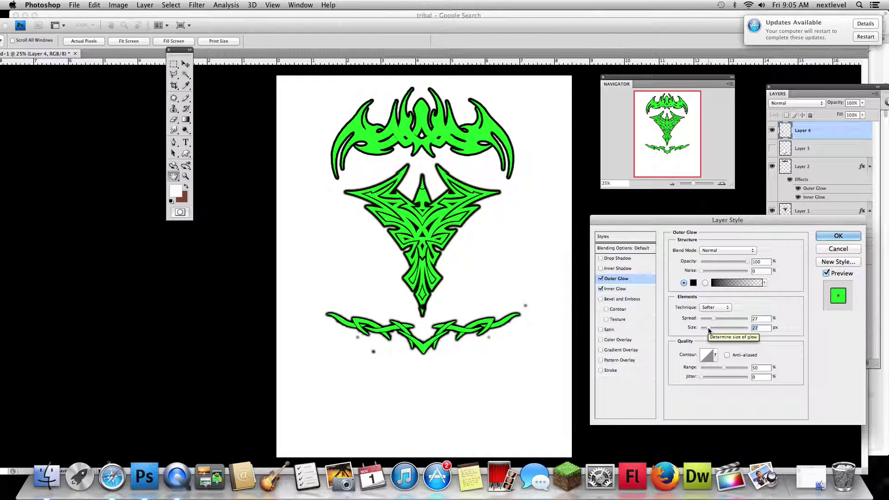
pyautogui.click(849, 236)
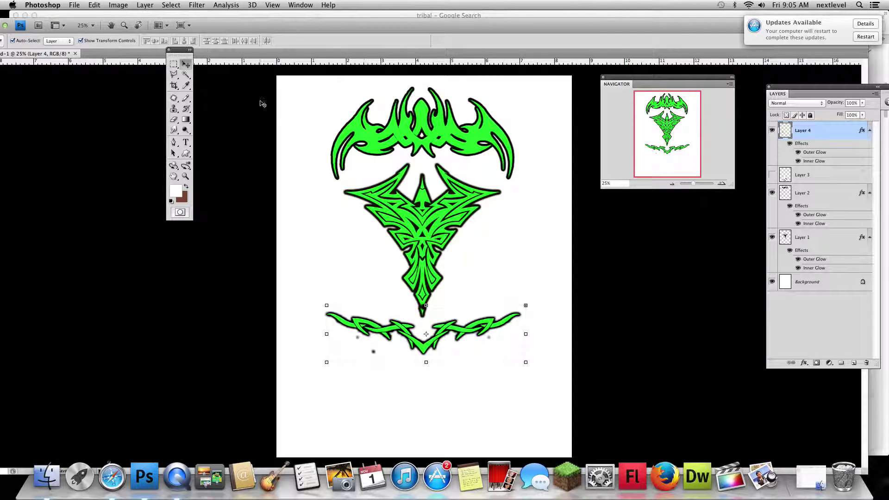
# Try outlining the specks with the Lasso, then restore the bottom design's glow from the menu
pyautogui.click(174, 74)
pyautogui.moveTo(523, 313); pyautogui.dragTo(492, 330)
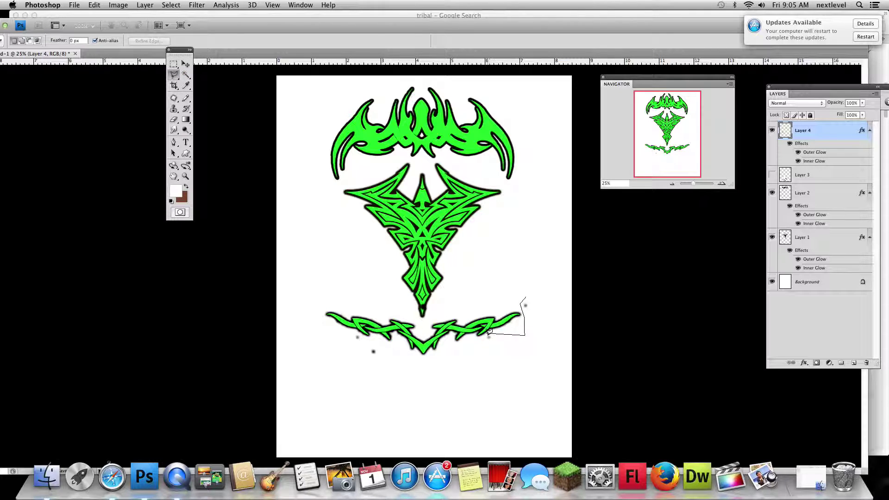
pyautogui.moveTo(485, 334)
pyautogui.mouseDown()
pyautogui.moveTo(402, 360)
pyautogui.moveTo(386, 351)
pyautogui.mouseUp()
pyautogui.moveTo(359, 335); pyautogui.dragTo(357, 335)
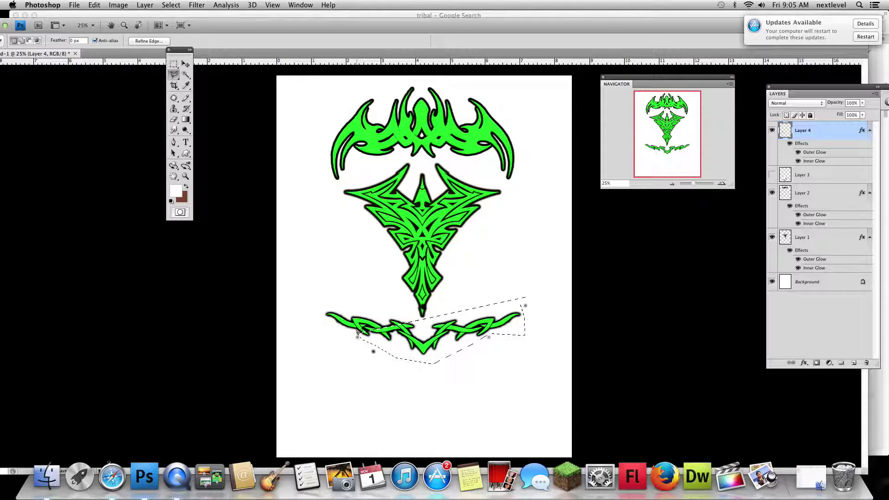
pyautogui.click(382, 342)
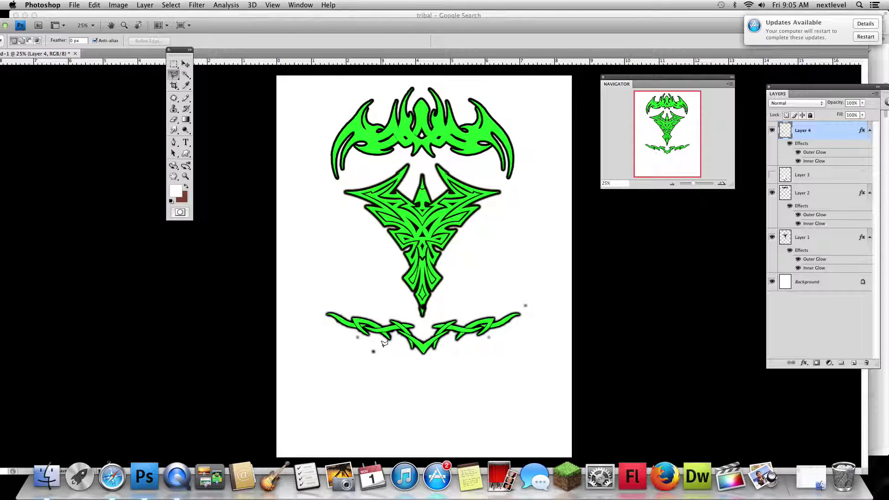
pyautogui.hotkey('ctrl', 'z')
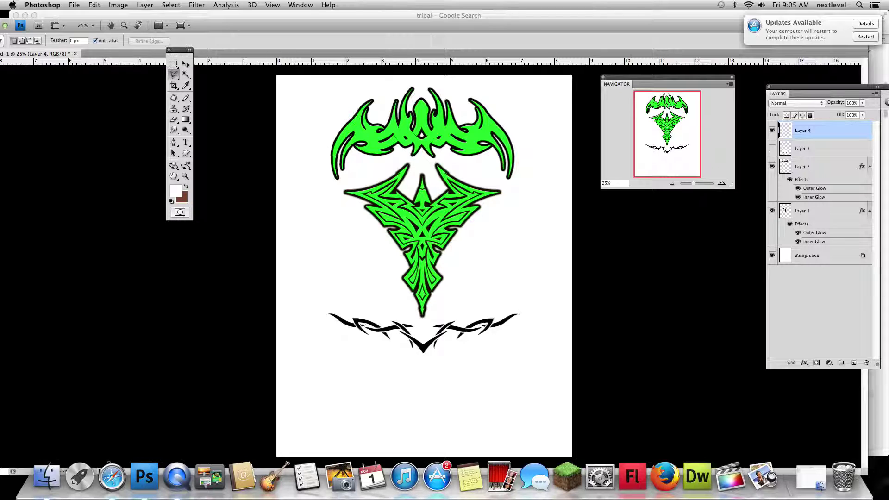
pyautogui.click(94, 4)
pyautogui.click(108, 19)
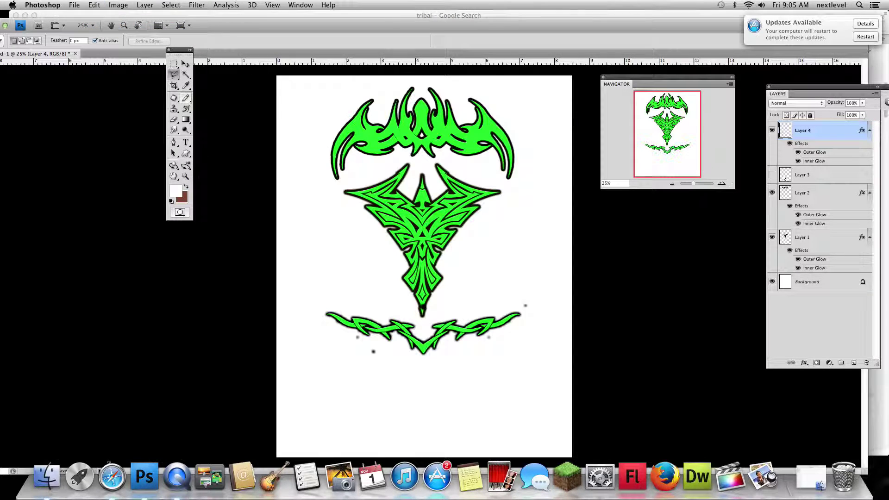
# Outline the stray specks below the bottom design with the Polygonal Lasso and delete them
pyautogui.click(526, 299)
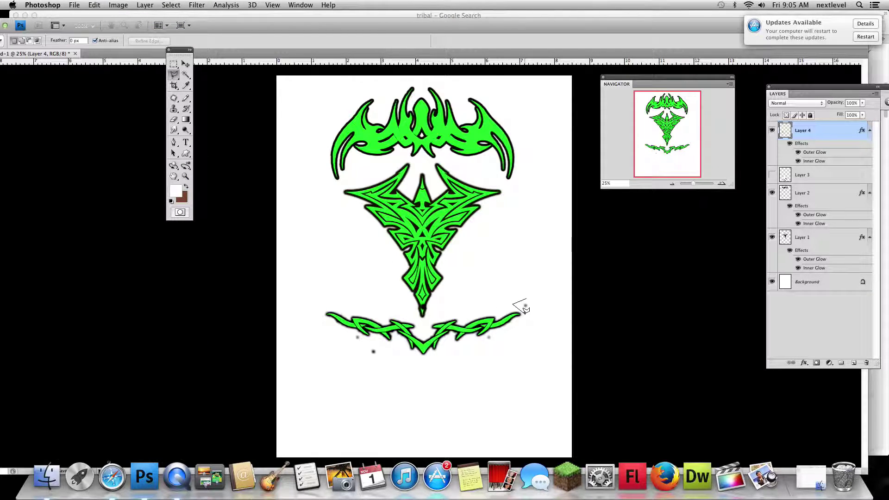
pyautogui.click(523, 313)
pyautogui.click(486, 335)
pyautogui.click(461, 351)
pyautogui.click(418, 358)
pyautogui.click(350, 371)
pyautogui.click(515, 383)
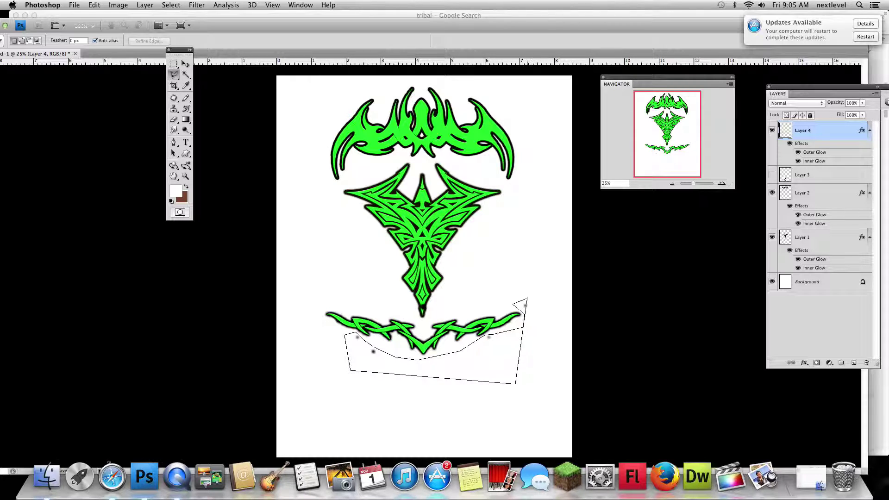
pyautogui.click(532, 302)
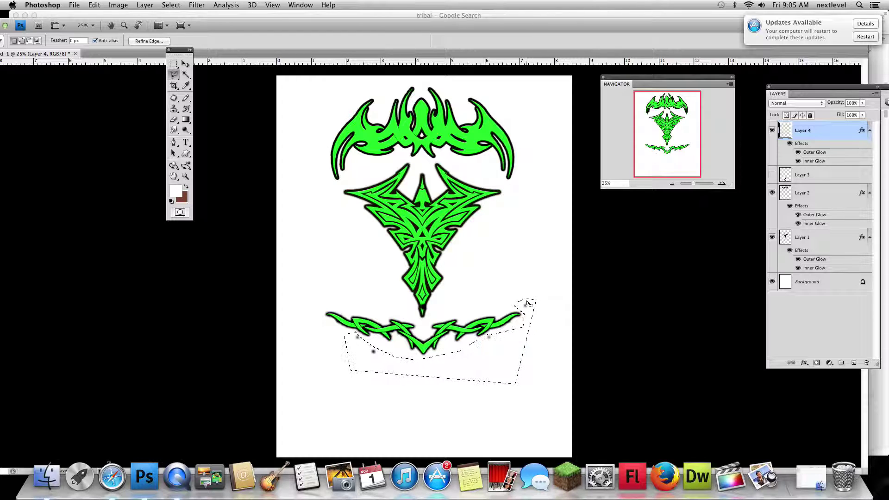
pyautogui.press('Delete')
pyautogui.hotkey('ctrl', 'd')
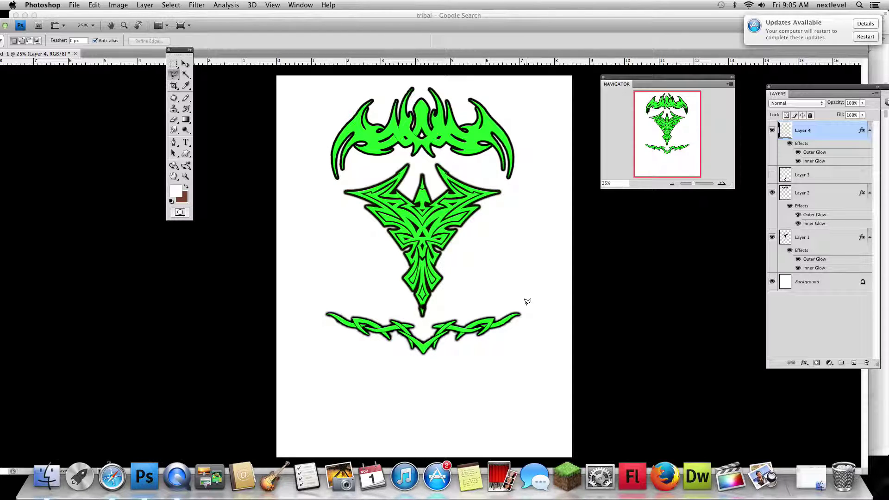
pyautogui.press('v')
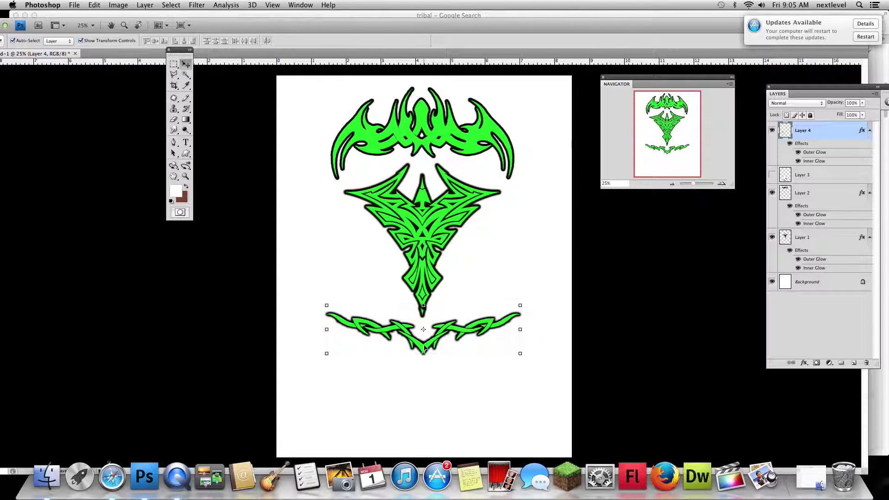
# Enlarge the bottom design to about 101% and nudge it slightly left
pyautogui.moveTo(520, 353); pyautogui.dragTo(525, 355)
pyautogui.press('Return')
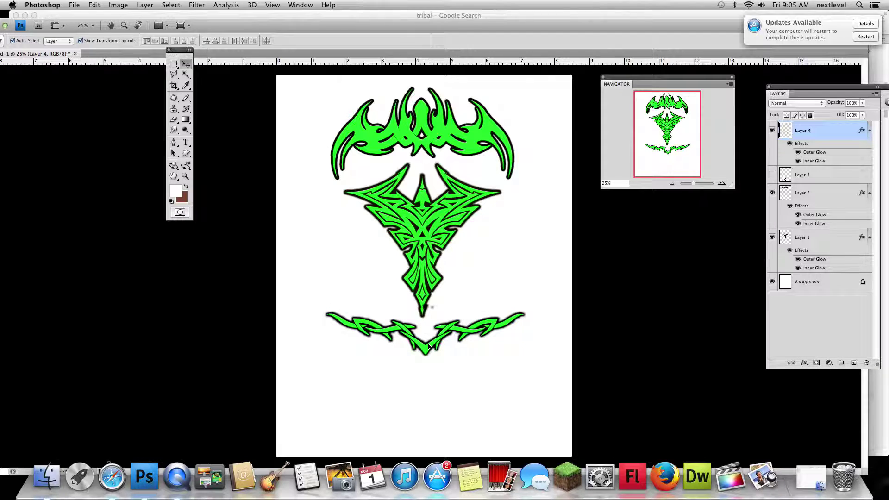
pyautogui.moveTo(427, 347); pyautogui.dragTo(426, 346)
pyautogui.click(426, 346)
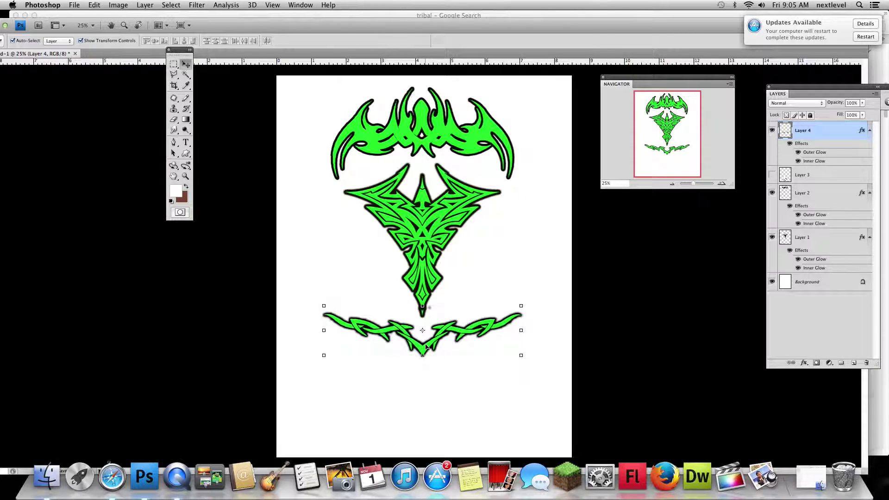
# Move the bottom, middle and top designs down so they spread evenly down the page
pyautogui.click(174, 74)
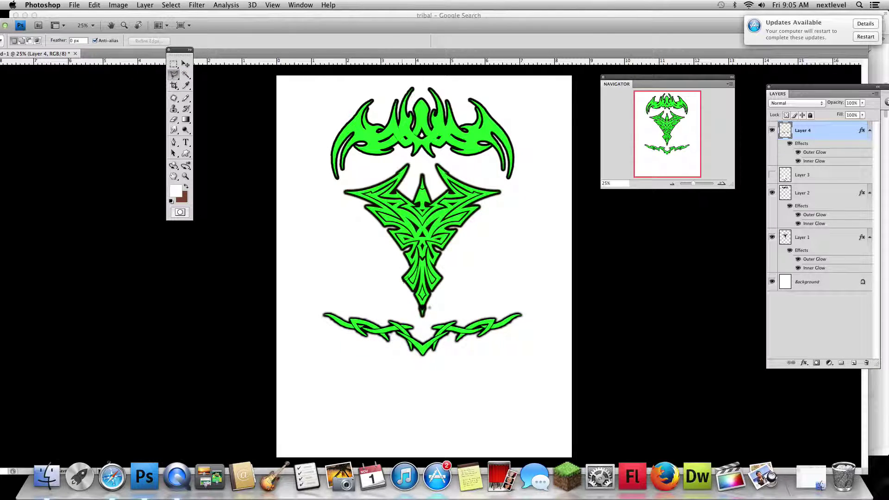
pyautogui.moveTo(416, 304)
pyautogui.mouseDown()
pyautogui.moveTo(434, 294)
pyautogui.moveTo(417, 292)
pyautogui.mouseUp()
pyautogui.press('v')
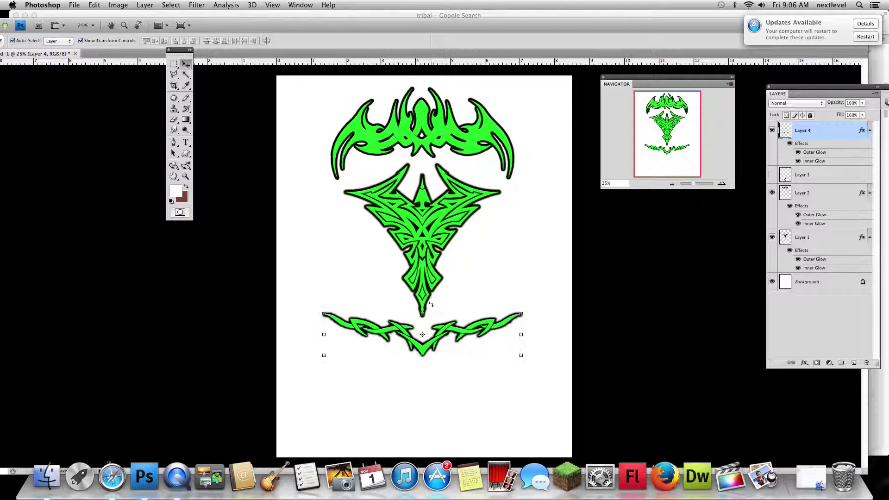
pyautogui.moveTo(424, 354); pyautogui.dragTo(424, 391)
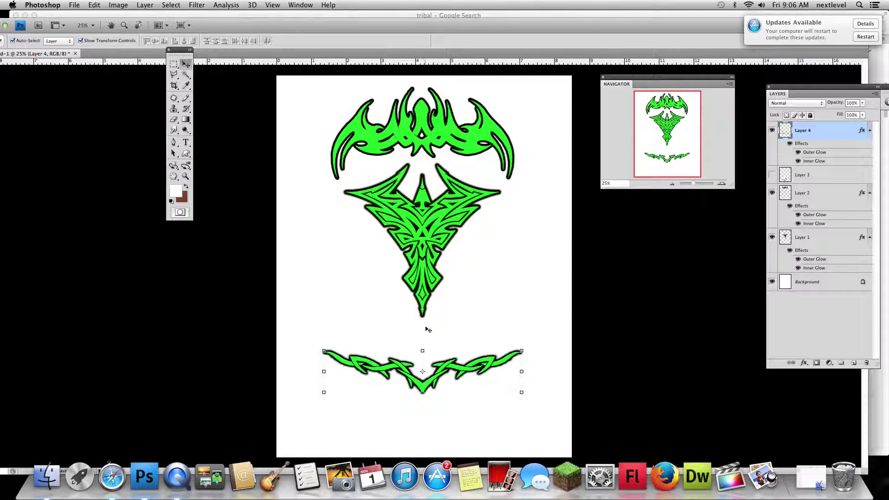
pyautogui.moveTo(427, 256); pyautogui.dragTo(426, 290)
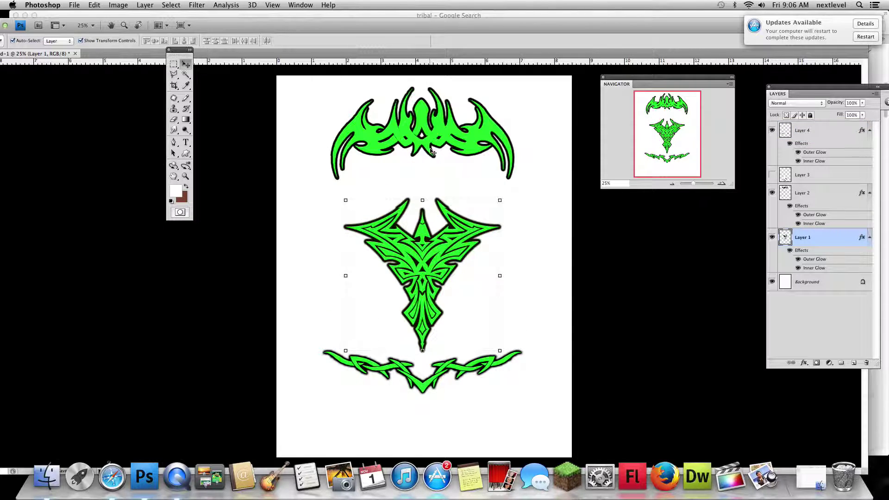
pyautogui.moveTo(424, 124); pyautogui.dragTo(423, 148)
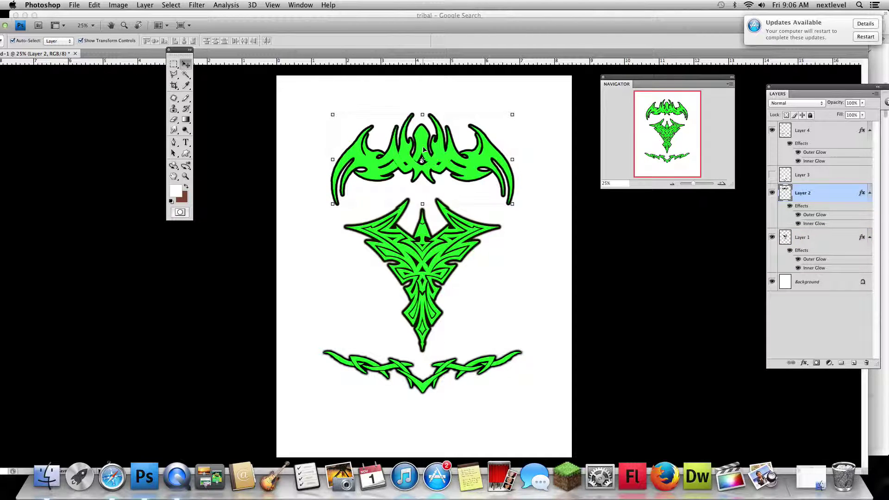
# Clear the tribal image search box in Safari, then return to the Photoshop document
pyautogui.click(111, 477)
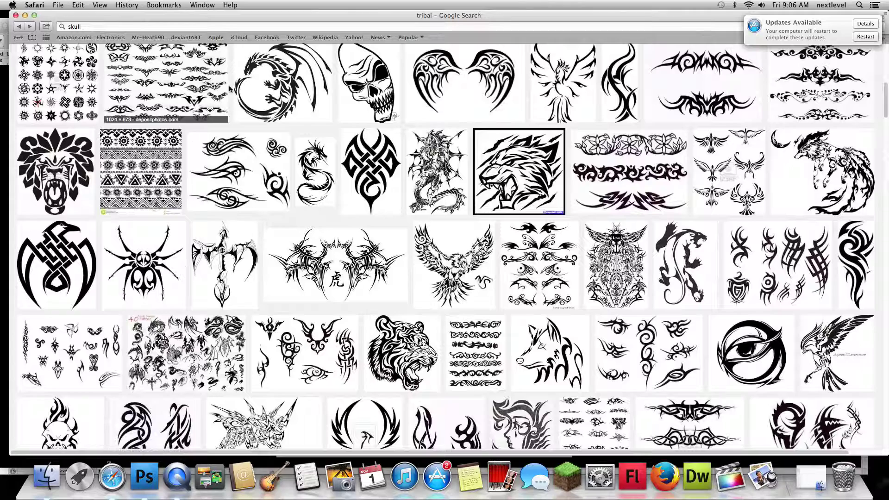
pyautogui.click(244, 26)
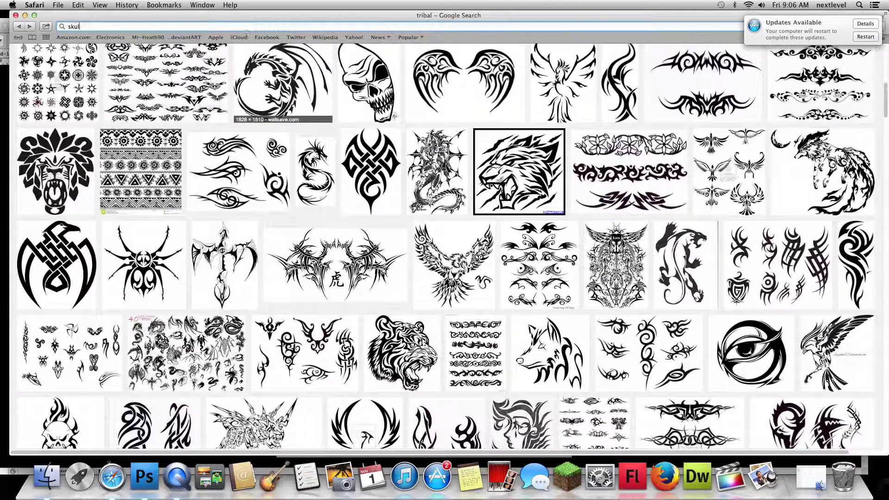
pyautogui.press('BackSpace')
pyautogui.press('BackSpace')
pyautogui.press('BackSpace')
pyautogui.click(145, 477)
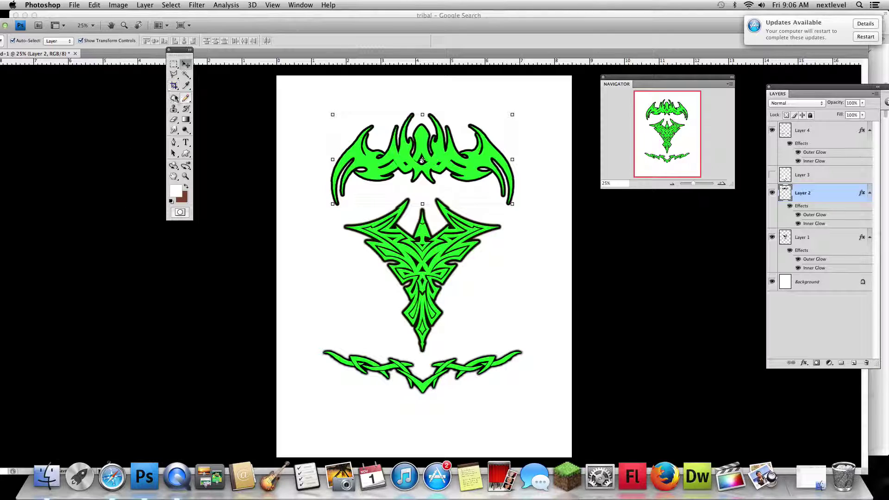
# Set the Type tool to Lina Script Demo at 60 pt and start a text line below the designs
pyautogui.click(185, 143)
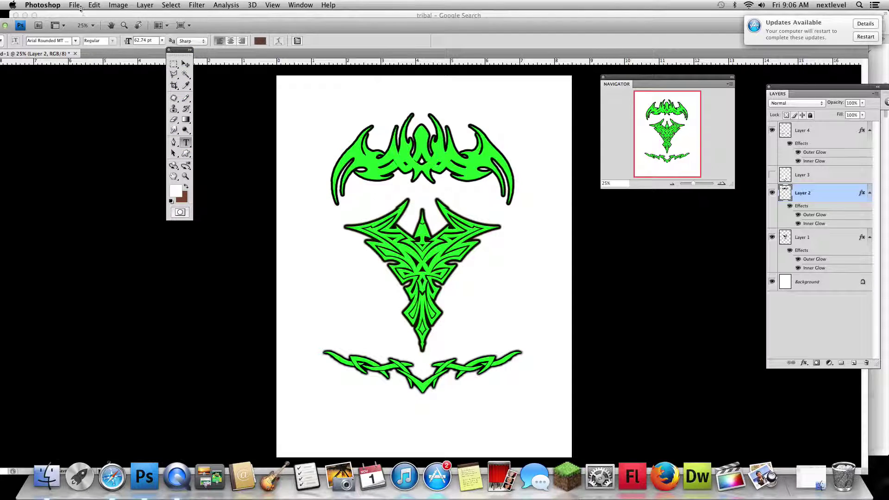
pyautogui.click(76, 40)
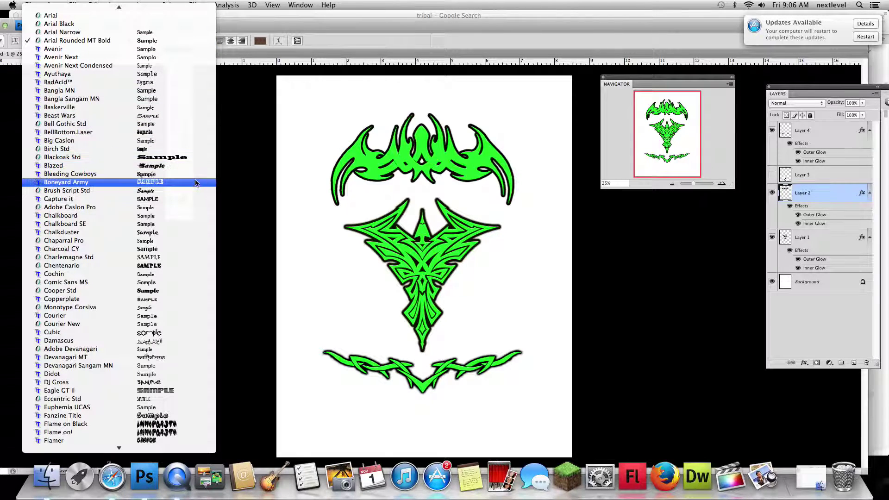
pyautogui.scroll(-1, 179, 177)
pyautogui.scroll(-4, 178, 178)
pyautogui.scroll(-2, 179, 178)
pyautogui.scroll(-1, 179, 177)
pyautogui.scroll(-3, 179, 177)
pyautogui.scroll(-2, 179, 177)
pyautogui.scroll(-3, 178, 178)
pyautogui.scroll(-3, 179, 178)
pyautogui.scroll(-2, 179, 181)
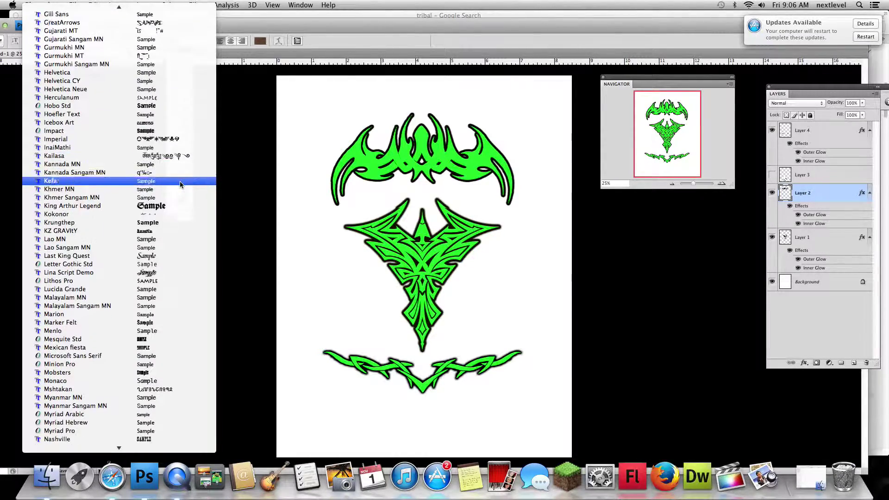
pyautogui.scroll(-3, 180, 186)
pyautogui.click(175, 202)
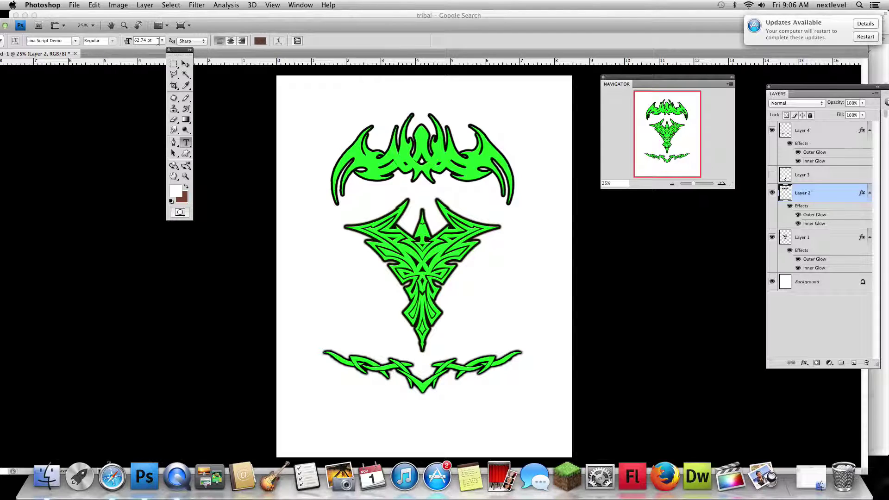
pyautogui.click(162, 41)
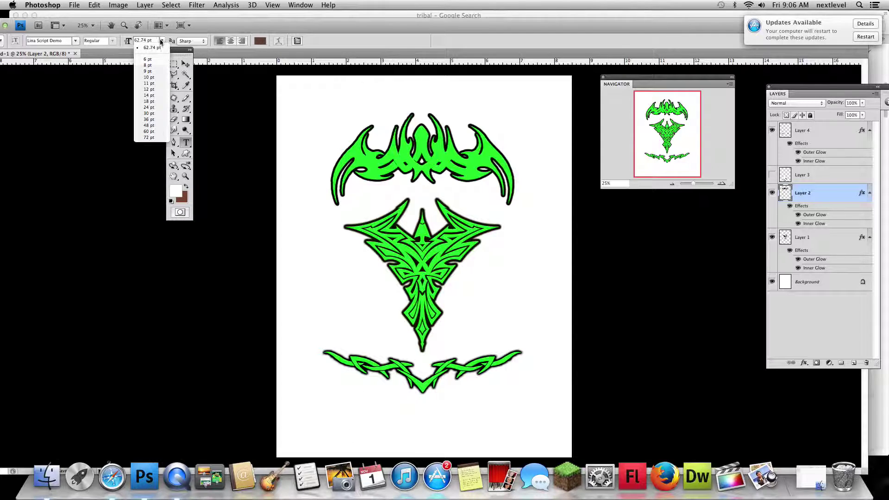
pyautogui.click(149, 132)
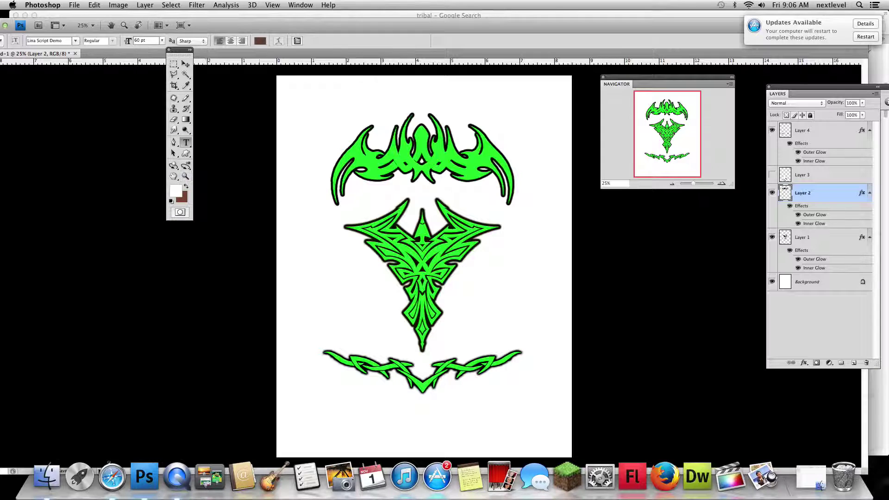
pyautogui.click(341, 424)
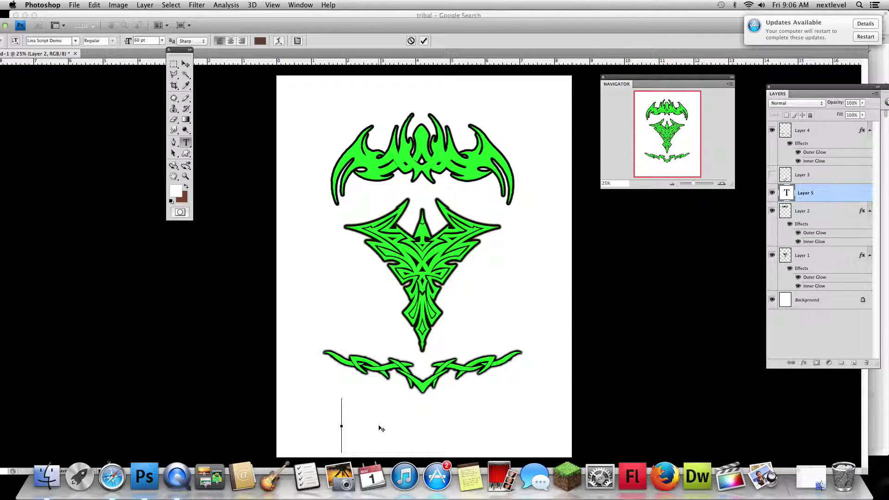
# Type 'Tribal' and set the text colour to black
pyautogui.write('Tribal')
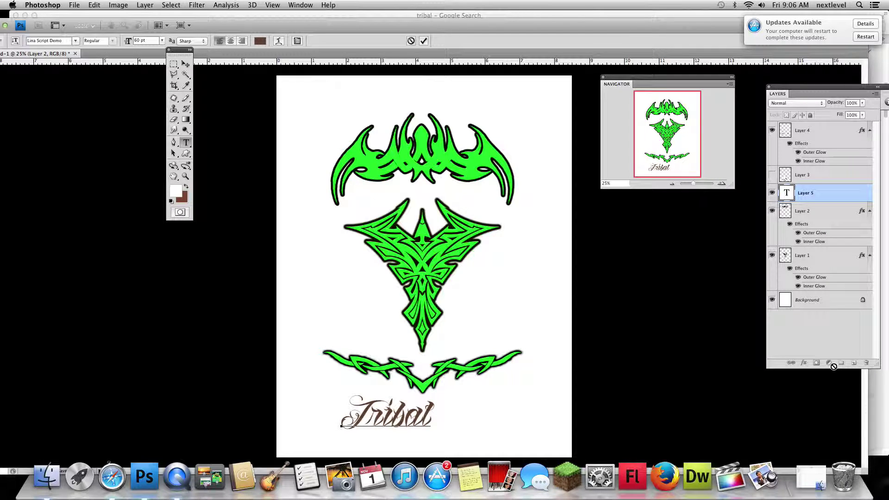
pyautogui.click(260, 41)
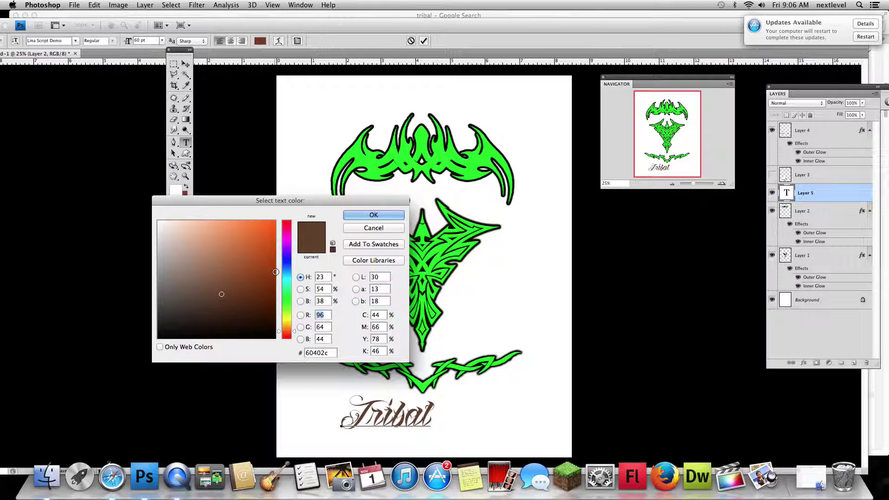
pyautogui.moveTo(276, 271); pyautogui.dragTo(277, 345)
pyautogui.click(388, 216)
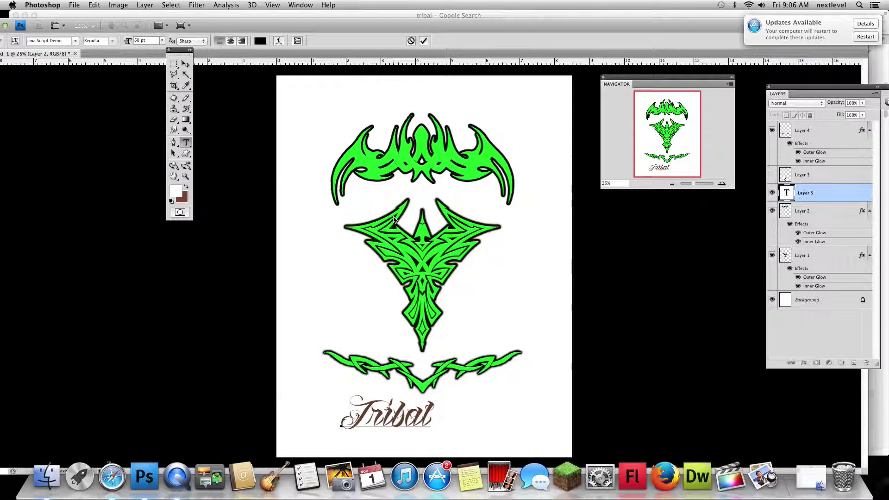
# Reapply black to the selected word and centre the caption beneath the bottom design
pyautogui.moveTo(431, 417); pyautogui.dragTo(330, 420)
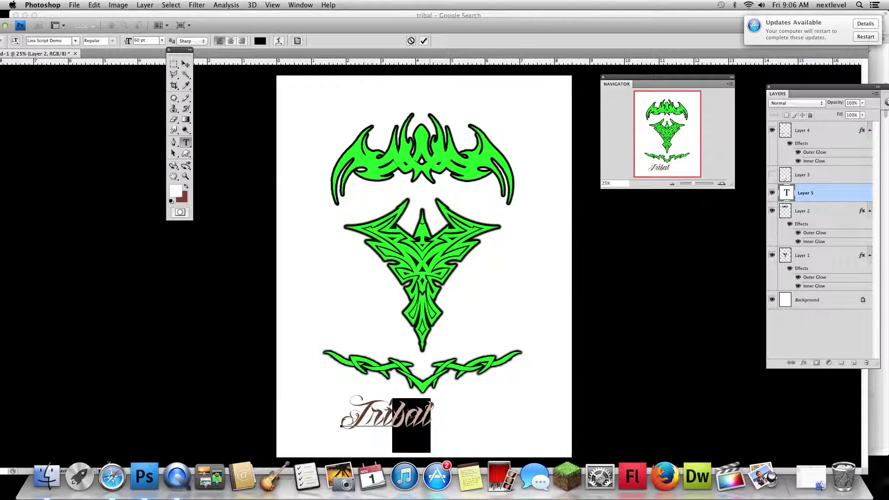
pyautogui.click(259, 41)
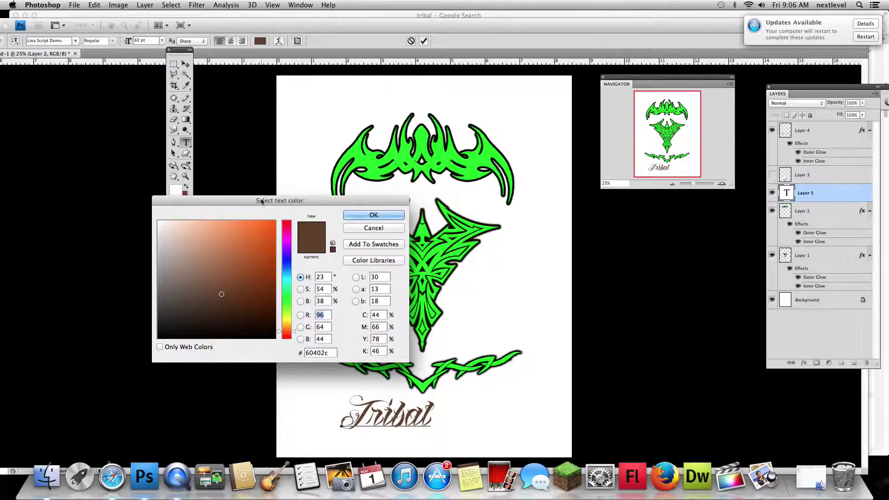
pyautogui.moveTo(267, 273); pyautogui.dragTo(269, 339)
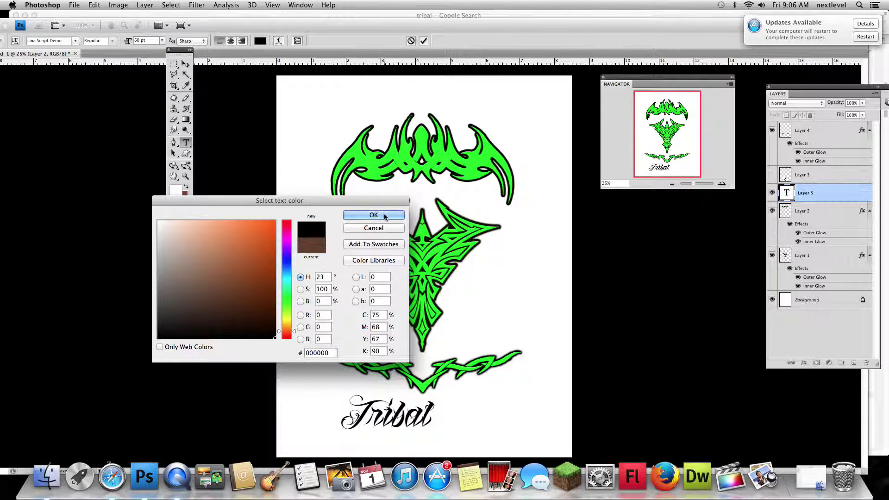
pyautogui.click(385, 217)
pyautogui.moveTo(461, 387); pyautogui.dragTo(457, 397)
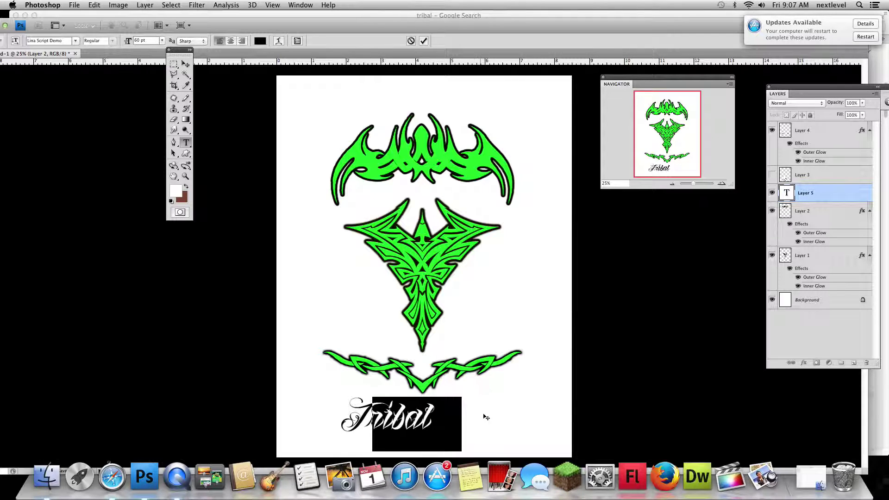
pyautogui.moveTo(456, 423)
pyautogui.mouseDown()
pyautogui.moveTo(483, 330)
pyautogui.moveTo(485, 420)
pyautogui.mouseUp()
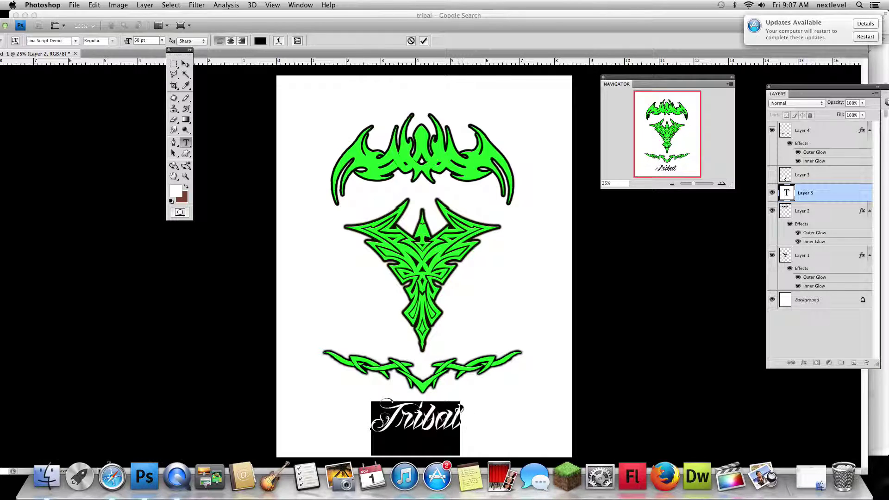
pyautogui.click(459, 423)
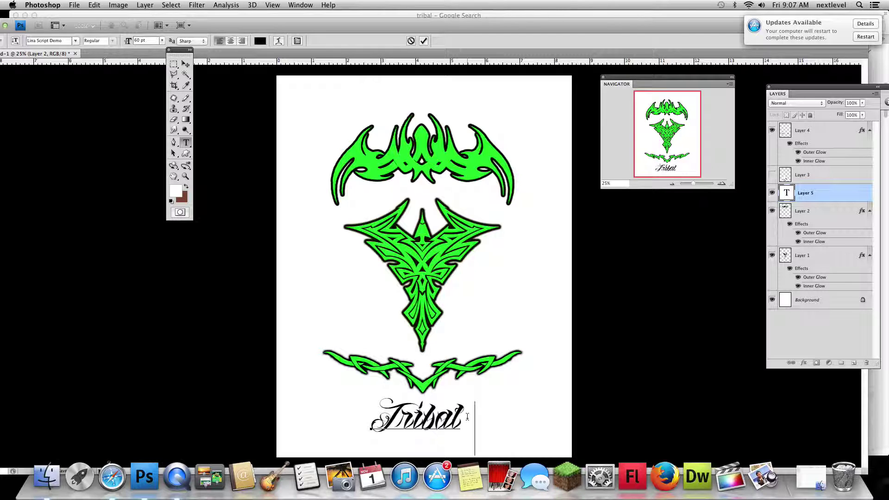
# Extend the caption to 'Tribal Instinct' and move it left onto the page
pyautogui.write('Jrs')
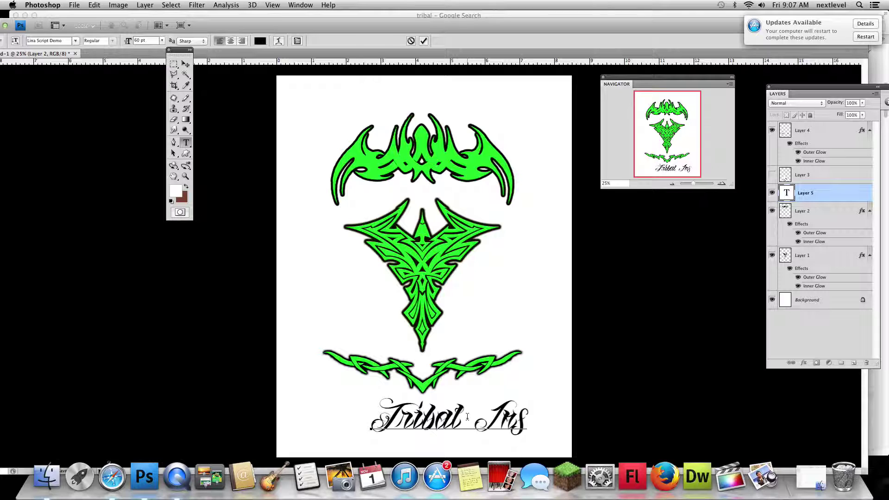
pyautogui.write('ti')
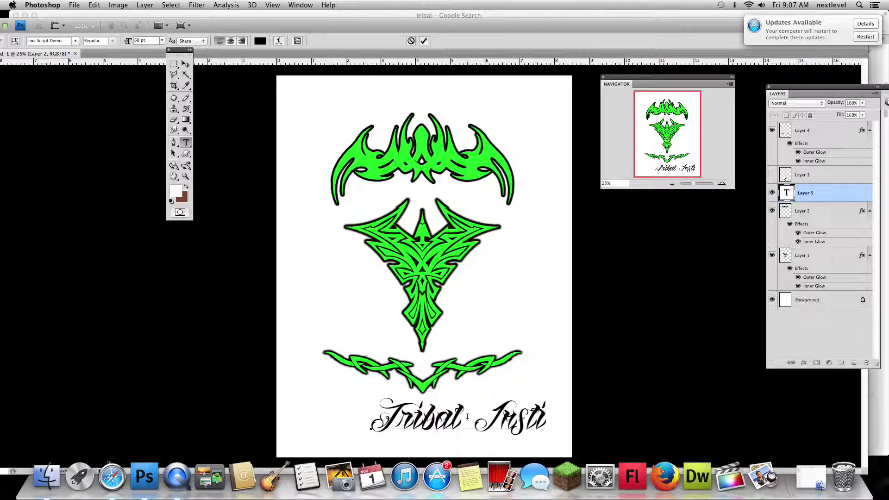
pyautogui.write('nc')
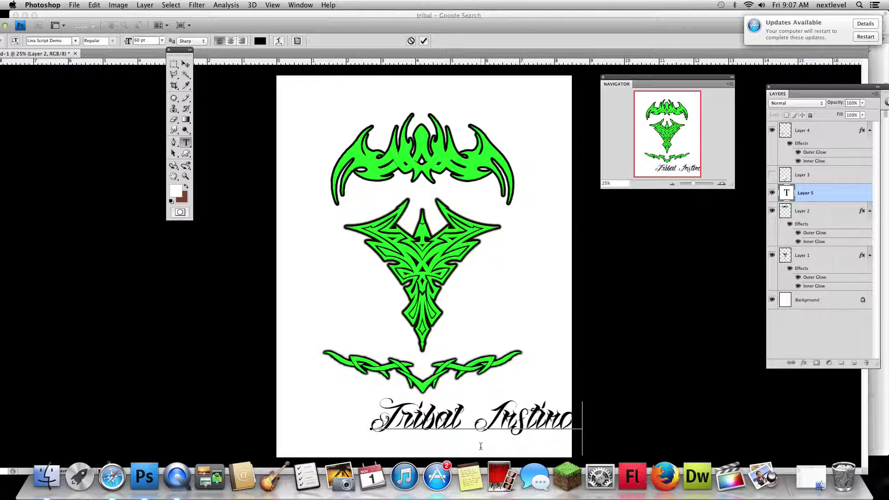
pyautogui.press('Left')
pyautogui.press('Left')
pyautogui.press('Right')
pyautogui.press('Right')
pyautogui.press('Right')
pyautogui.moveTo(372, 438)
pyautogui.mouseDown()
pyautogui.moveTo(305, 441)
pyautogui.moveTo(320, 434)
pyautogui.mouseUp()
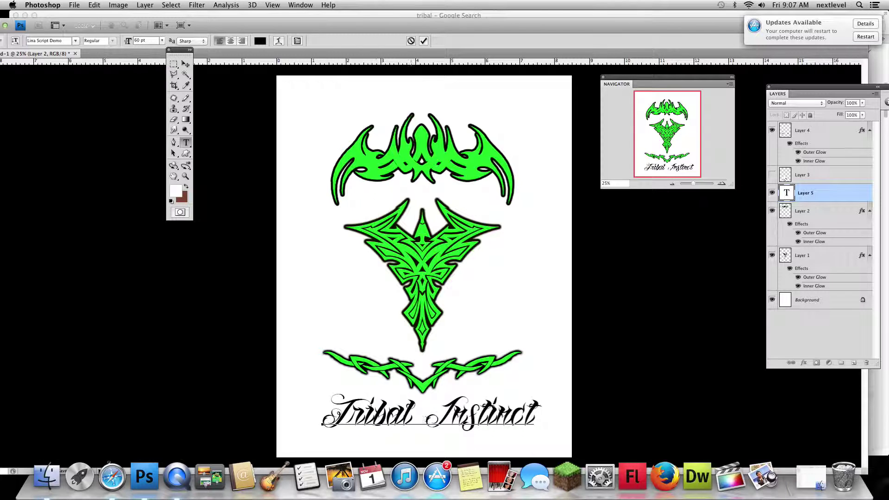
# Select the whole caption and try the BadAcid and Bleeding Cowboys fonts on it
pyautogui.moveTo(536, 415); pyautogui.dragTo(323, 424)
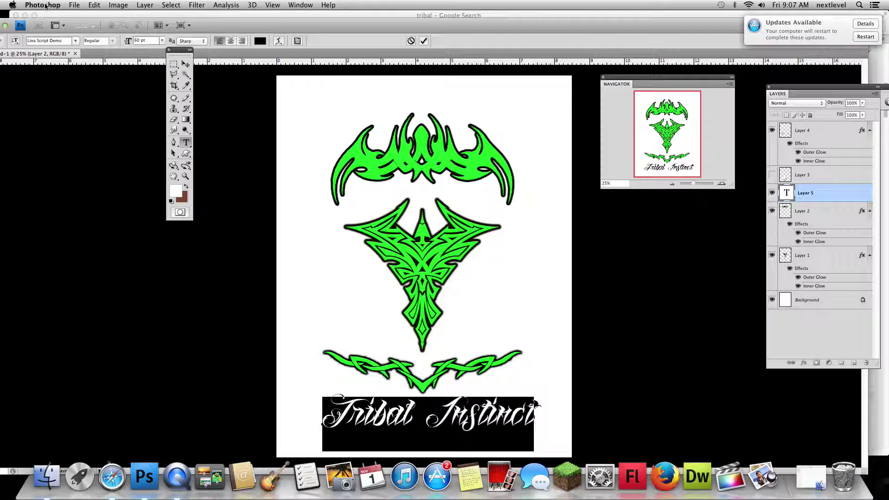
pyautogui.click(75, 41)
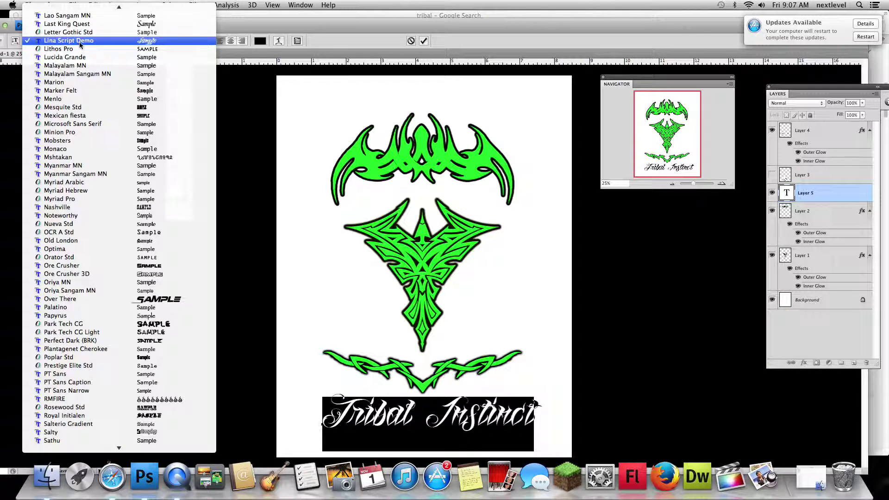
pyautogui.scroll(-5, 169, 188)
pyautogui.scroll(-3, 168, 188)
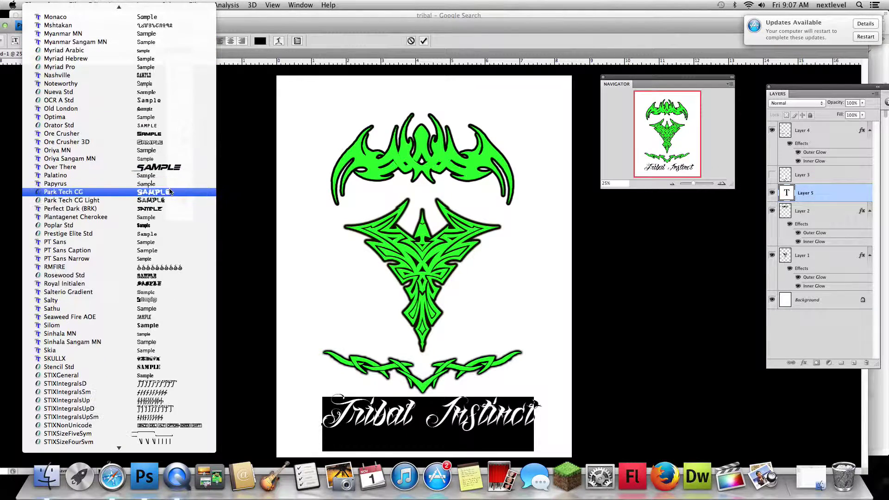
pyautogui.scroll(-5, 169, 190)
pyautogui.scroll(-5, 168, 189)
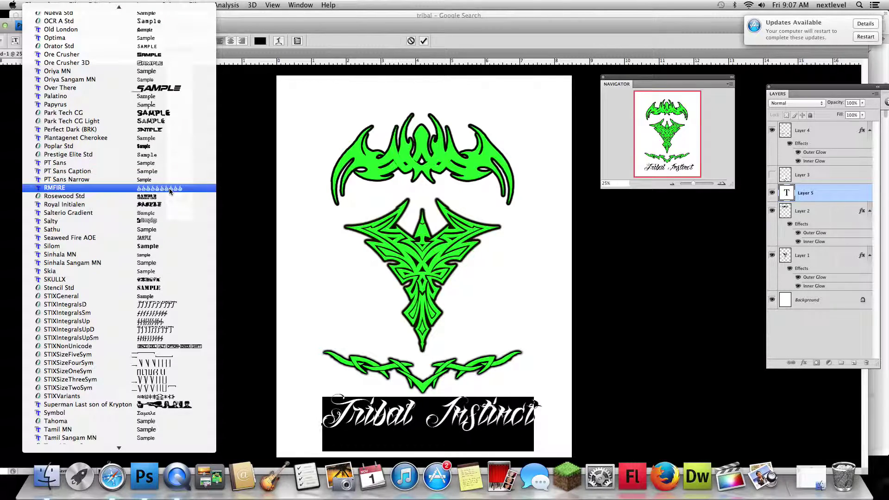
pyautogui.scroll(-3, 169, 190)
pyautogui.scroll(-3, 170, 190)
pyautogui.scroll(-2, 169, 191)
pyautogui.scroll(-2, 169, 190)
pyautogui.scroll(-3, 169, 190)
pyautogui.scroll(-4, 169, 191)
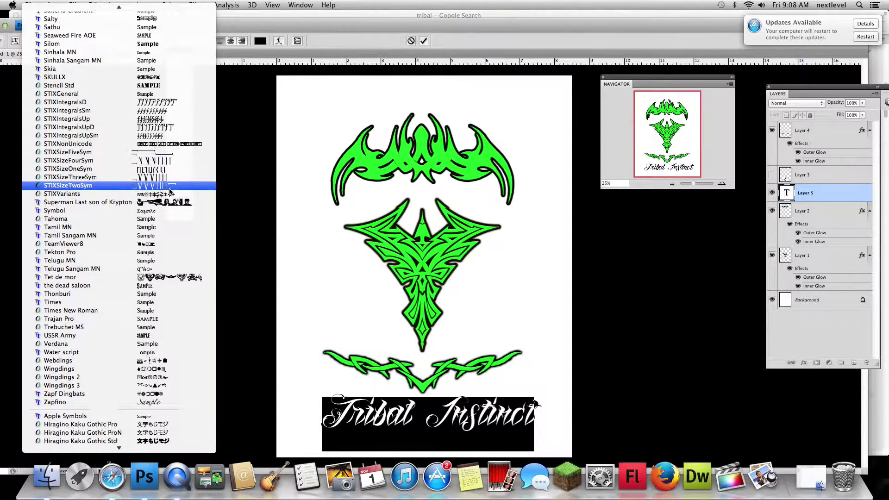
pyautogui.scroll(15, 169, 191)
pyautogui.scroll(15, 170, 190)
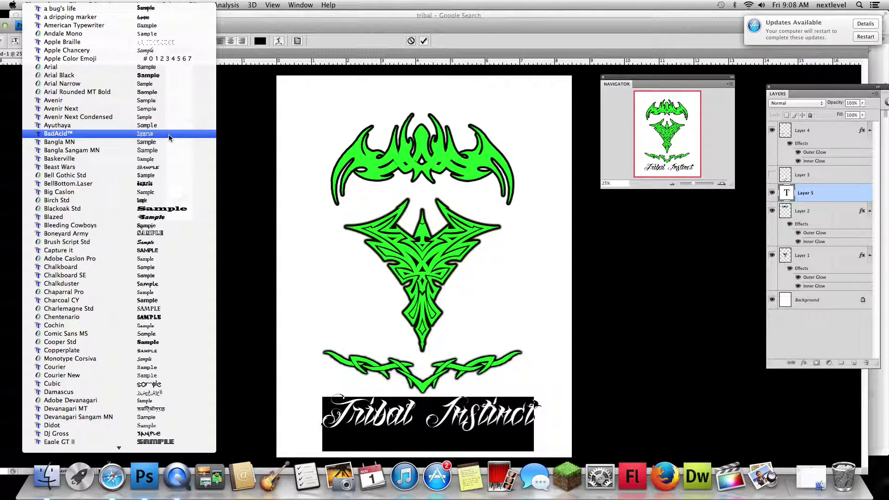
pyautogui.click(169, 134)
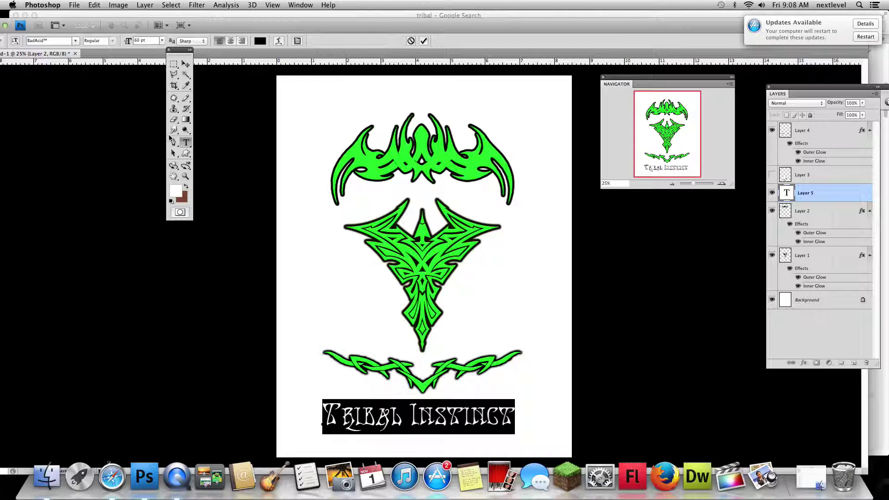
pyautogui.click(76, 41)
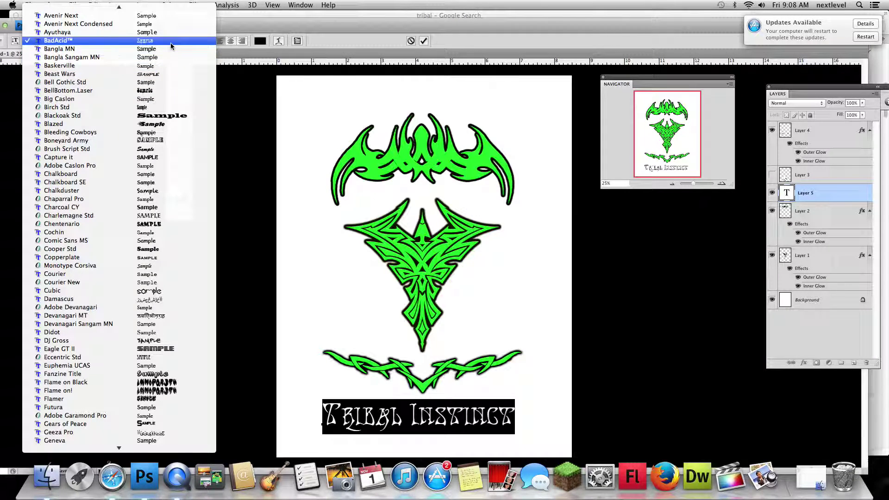
pyautogui.click(172, 132)
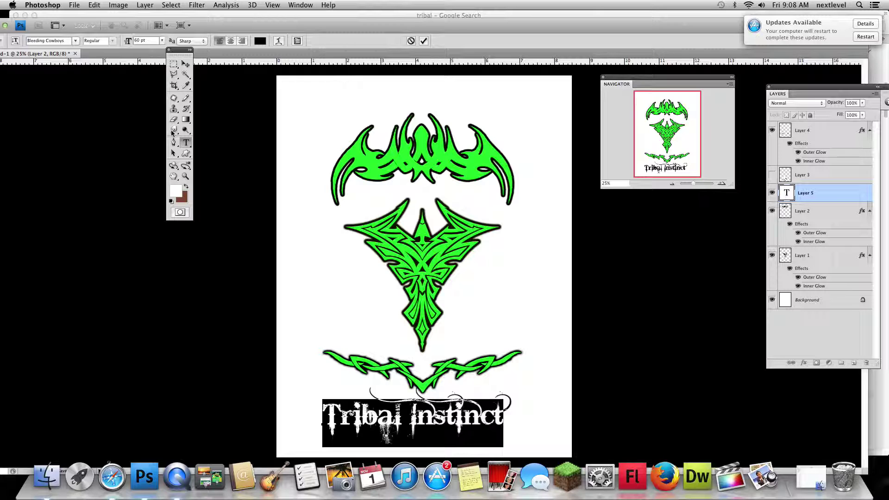
# Set the caption font to KZ GRAVitY
pyautogui.click(75, 41)
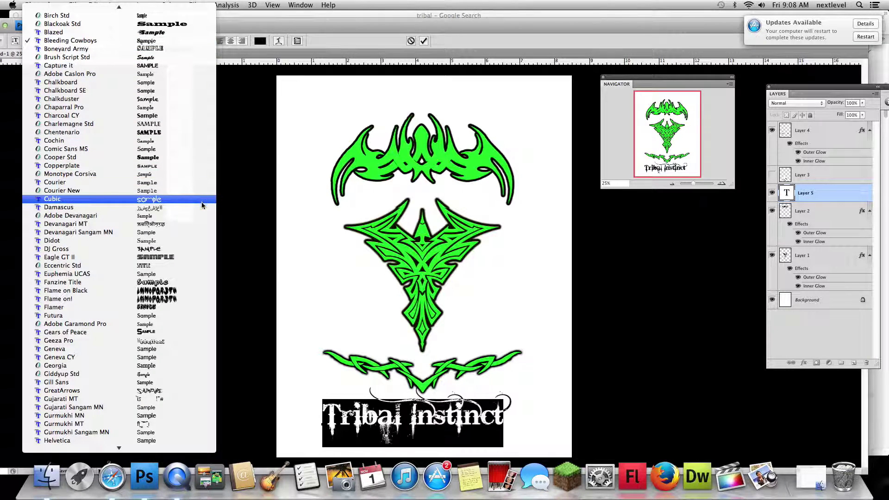
pyautogui.scroll(-5, 202, 199)
pyautogui.scroll(-3, 202, 203)
pyautogui.scroll(-3, 202, 205)
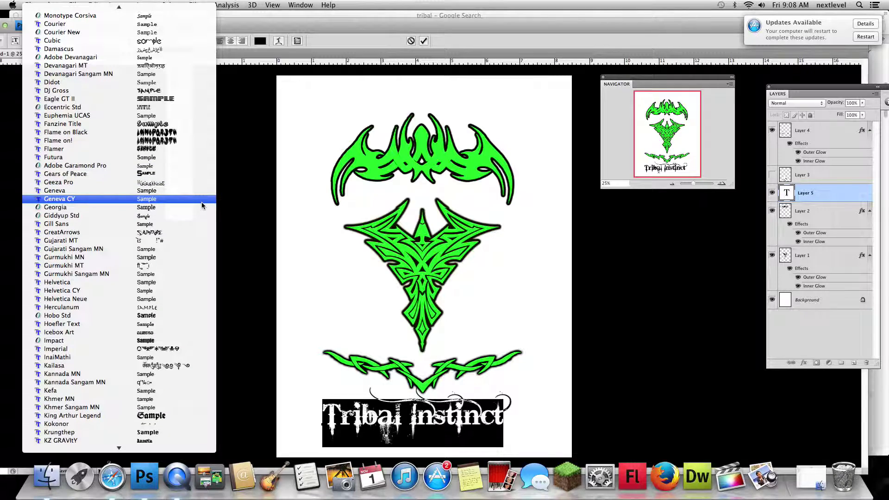
pyautogui.scroll(-5, 197, 231)
pyautogui.scroll(-3, 195, 235)
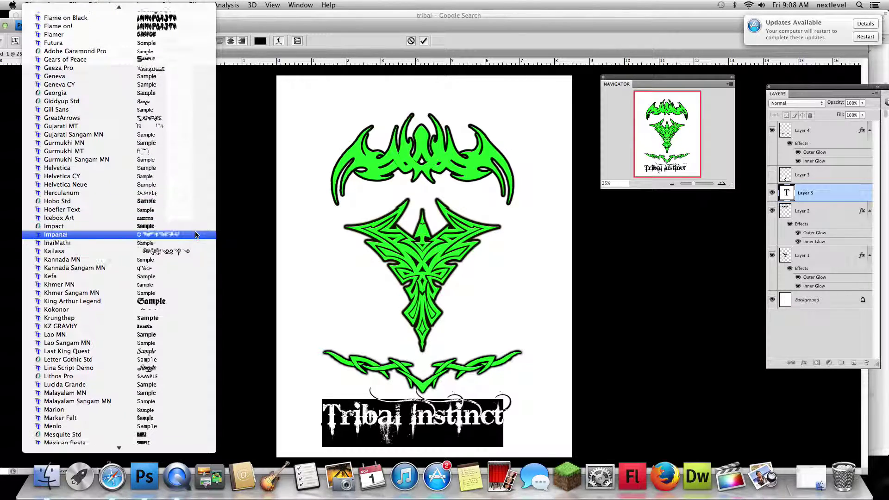
pyautogui.scroll(-5, 195, 234)
pyautogui.scroll(-1, 196, 234)
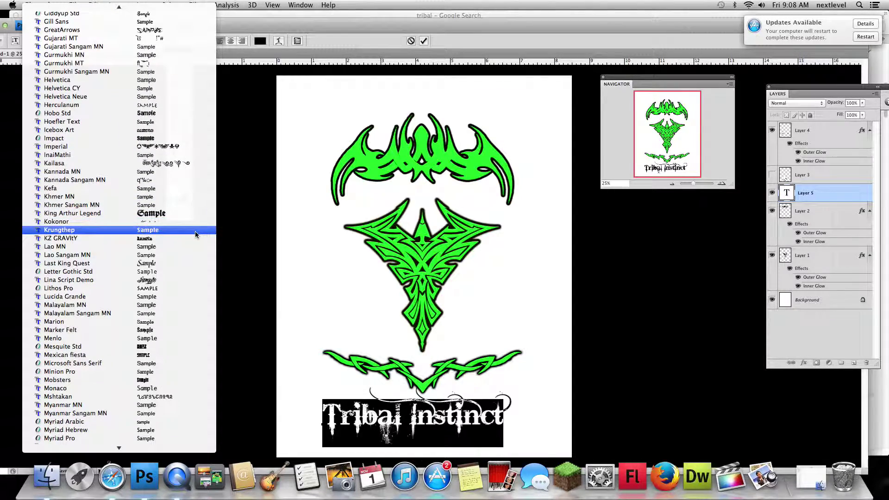
pyautogui.click(189, 238)
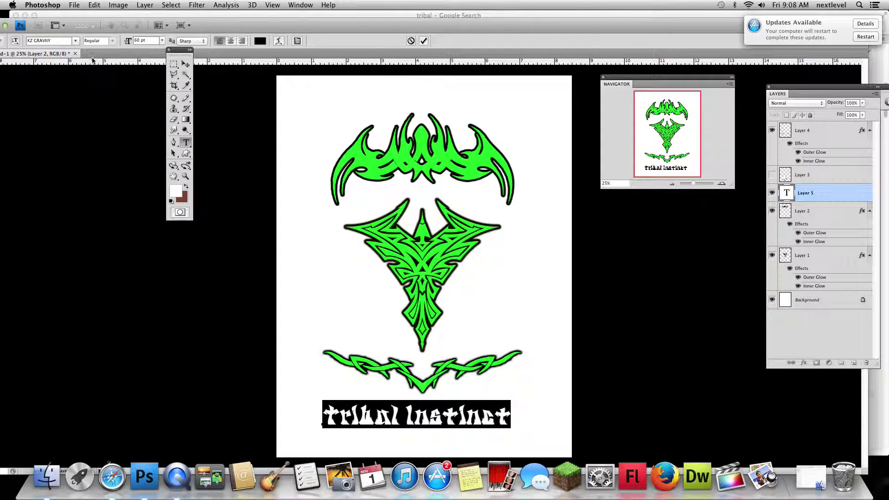
# Try the Nashville font and then GreatArrows on the caption
pyautogui.click(75, 41)
pyautogui.scroll(-3, 192, 211)
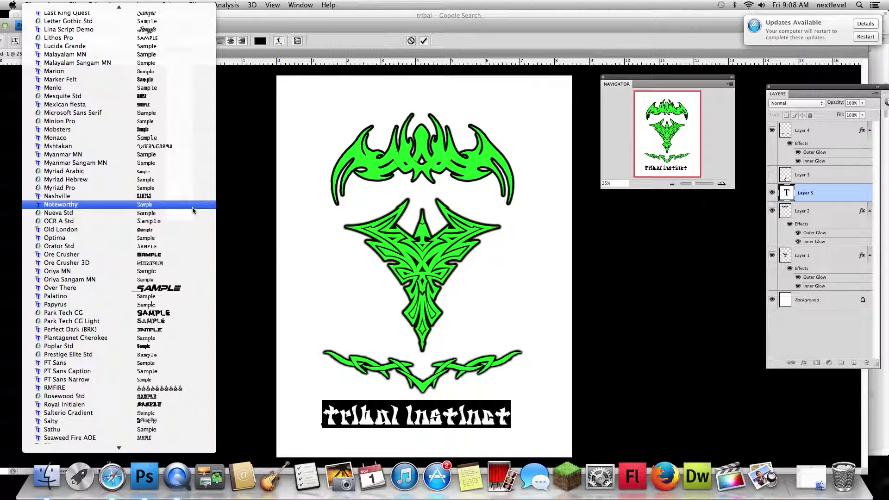
pyautogui.press('Up')
pyautogui.press('Return')
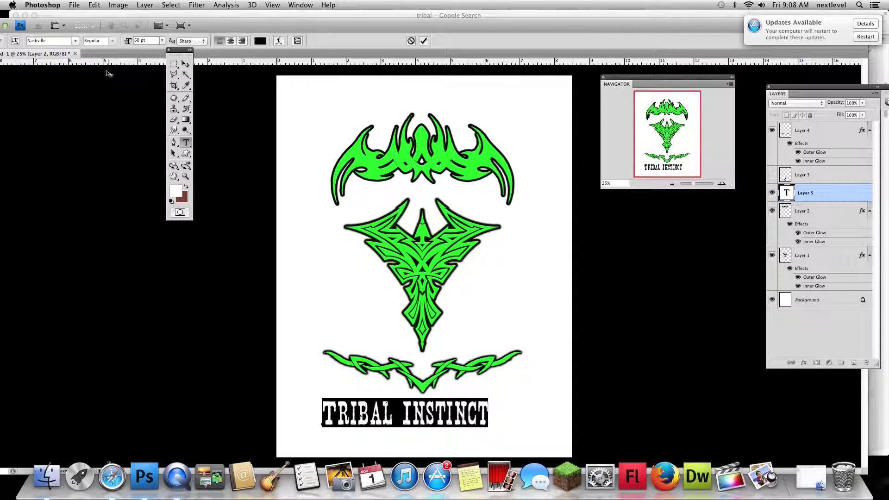
pyautogui.click(79, 43)
pyautogui.scroll(5, 175, 167)
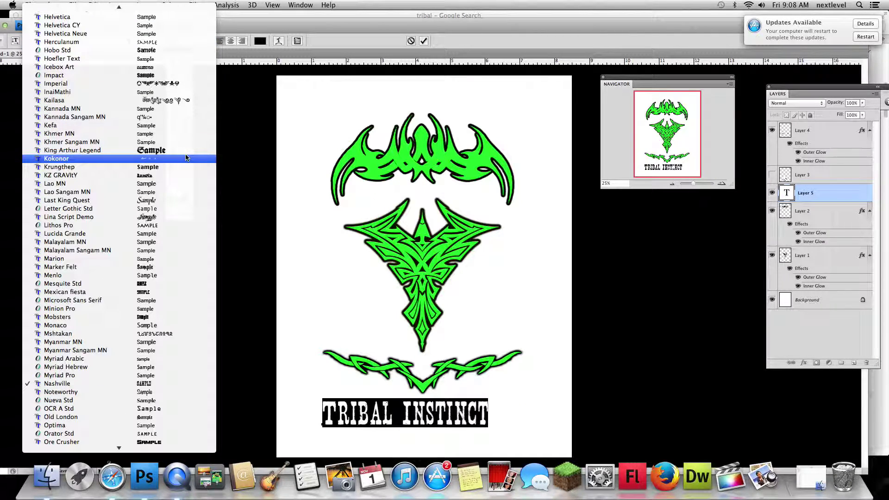
pyautogui.scroll(3, 169, 214)
pyautogui.scroll(2, 167, 213)
pyautogui.scroll(2, 168, 213)
pyautogui.scroll(2, 167, 212)
pyautogui.scroll(2, 168, 210)
pyautogui.click(168, 206)
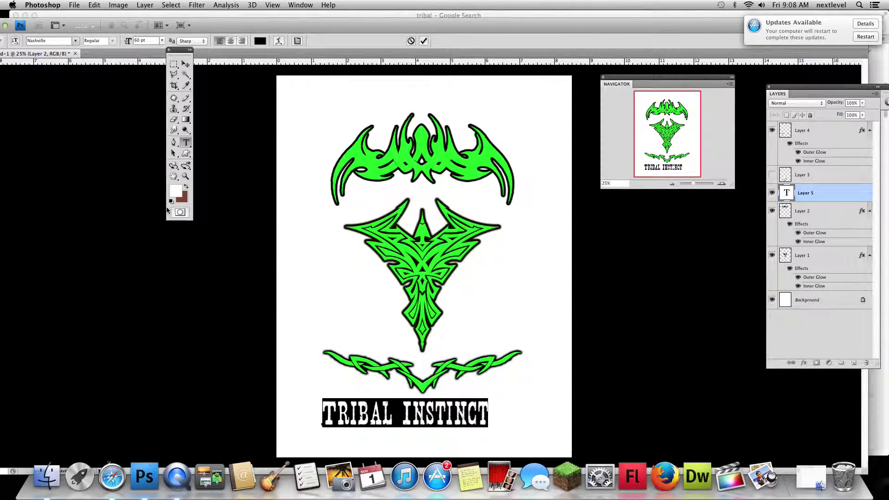
# Set the caption in Last King Quest, commit it, and move it left beneath the designs
pyautogui.click(71, 38)
pyautogui.scroll(3, 153, 185)
pyautogui.scroll(3, 154, 139)
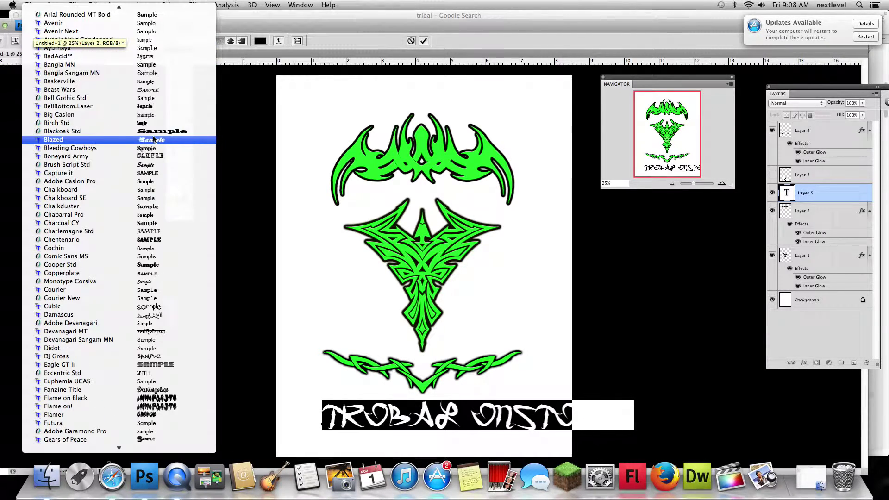
pyautogui.scroll(3, 154, 139)
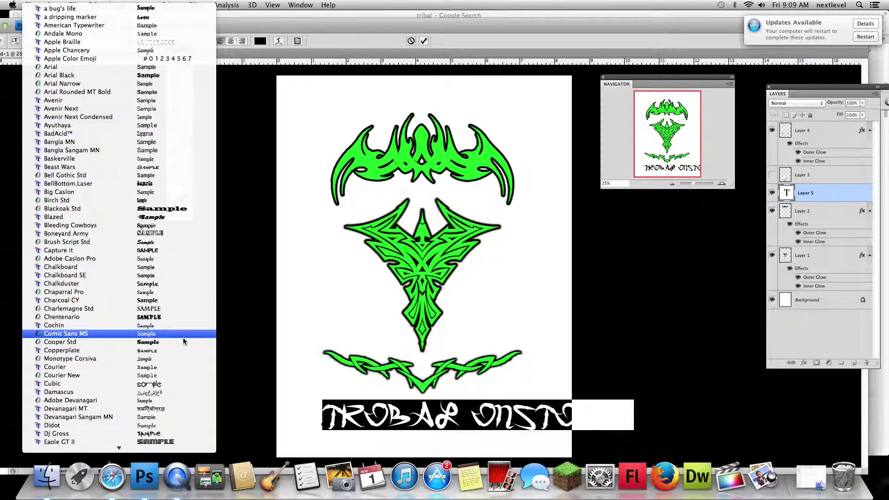
pyautogui.scroll(-3, 181, 341)
pyautogui.scroll(-2, 181, 341)
pyautogui.scroll(-2, 181, 340)
pyautogui.scroll(-2, 181, 340)
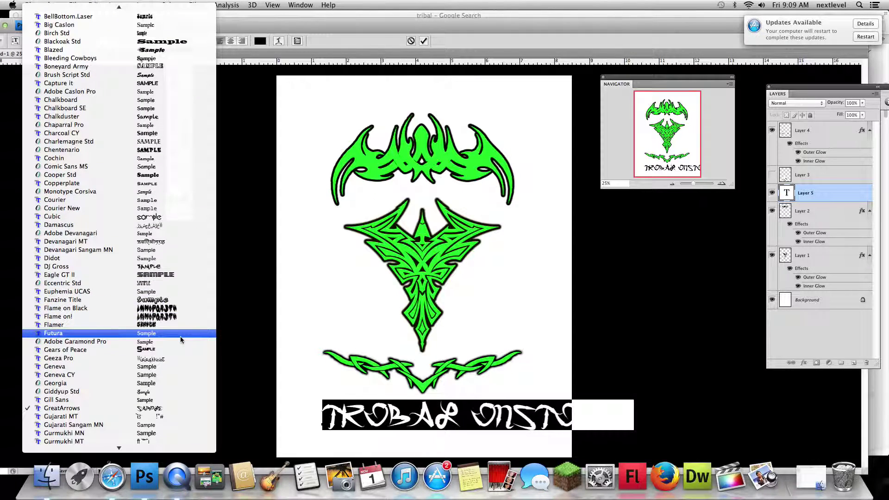
pyautogui.scroll(-2, 181, 339)
pyautogui.scroll(-2, 181, 341)
pyautogui.scroll(-1, 180, 340)
pyautogui.scroll(-1, 181, 340)
pyautogui.scroll(-2, 180, 338)
pyautogui.scroll(-2, 180, 338)
pyautogui.scroll(-2, 180, 338)
pyautogui.scroll(-2, 180, 338)
pyautogui.scroll(-2, 180, 338)
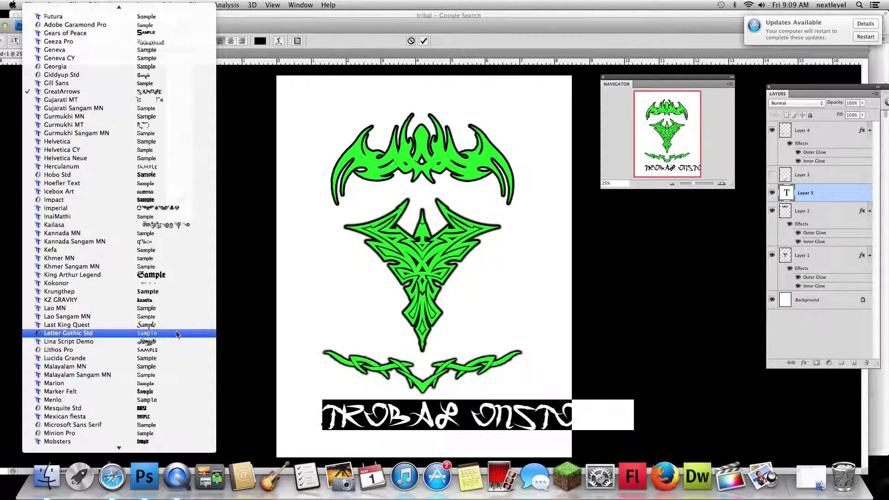
pyautogui.click(175, 325)
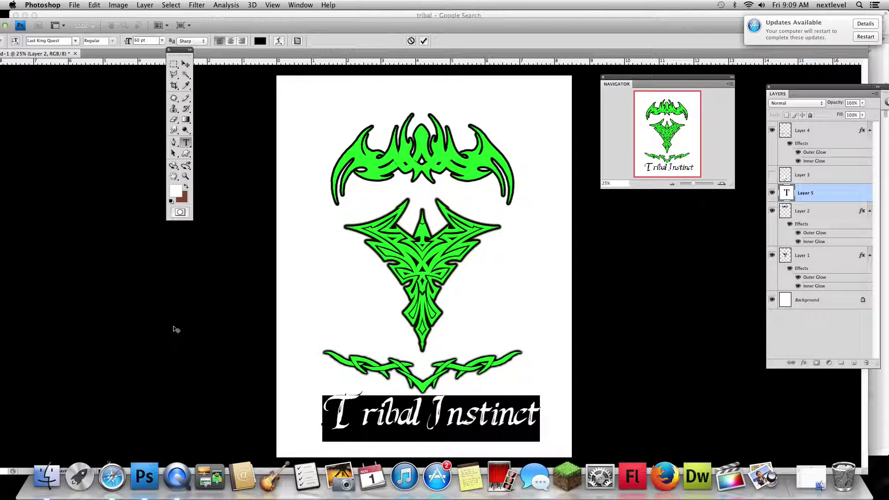
pyautogui.click(186, 64)
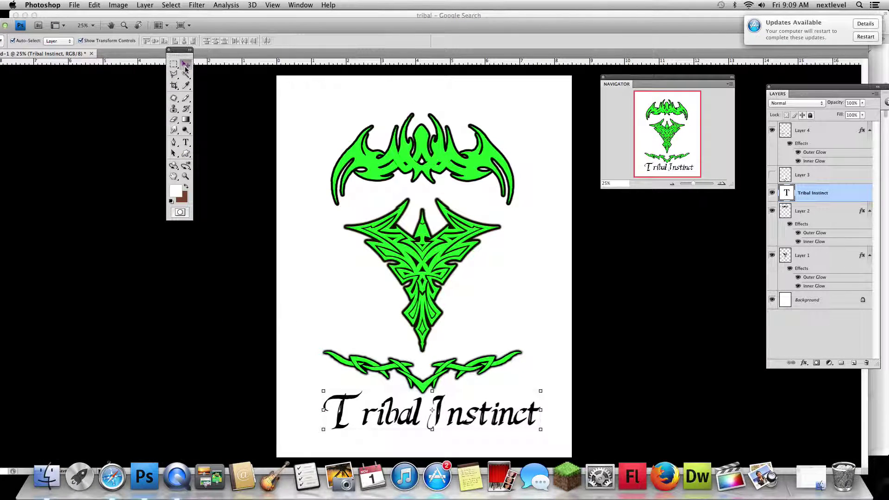
pyautogui.moveTo(444, 410); pyautogui.dragTo(430, 420)
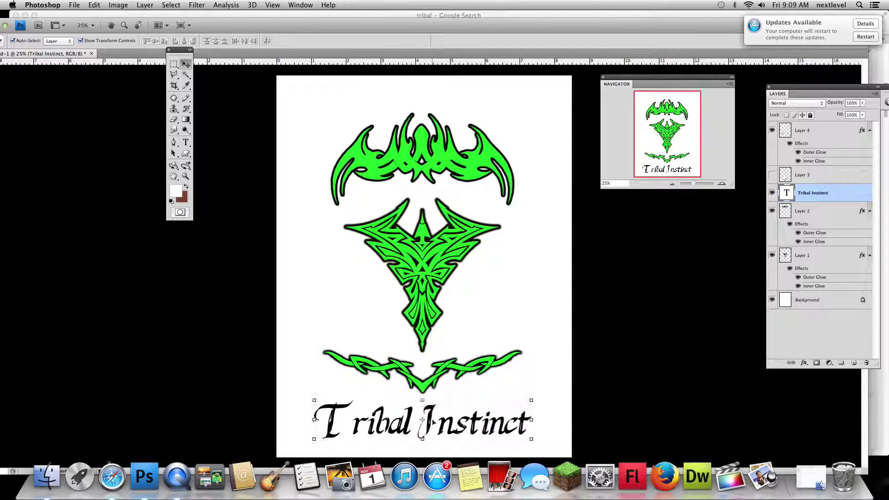
# Turn on Inner Glow for the caption layer with a green glow colour
pyautogui.doubleClick(825, 198)
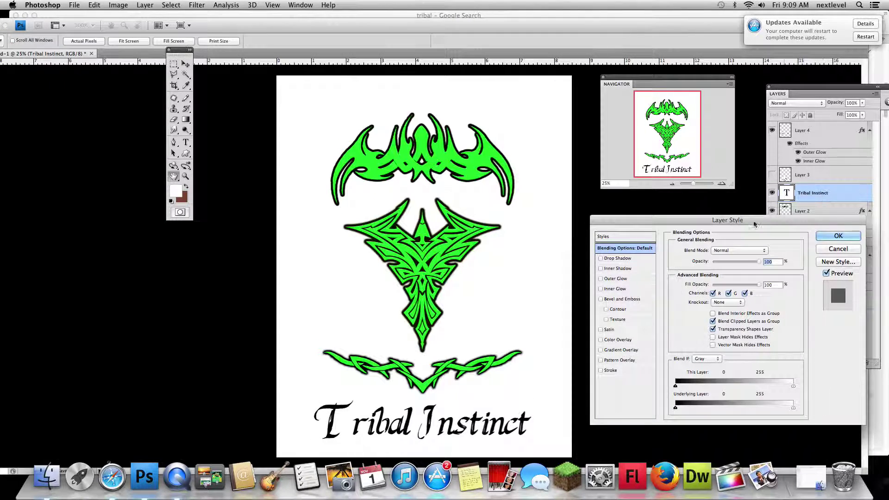
pyautogui.click(616, 289)
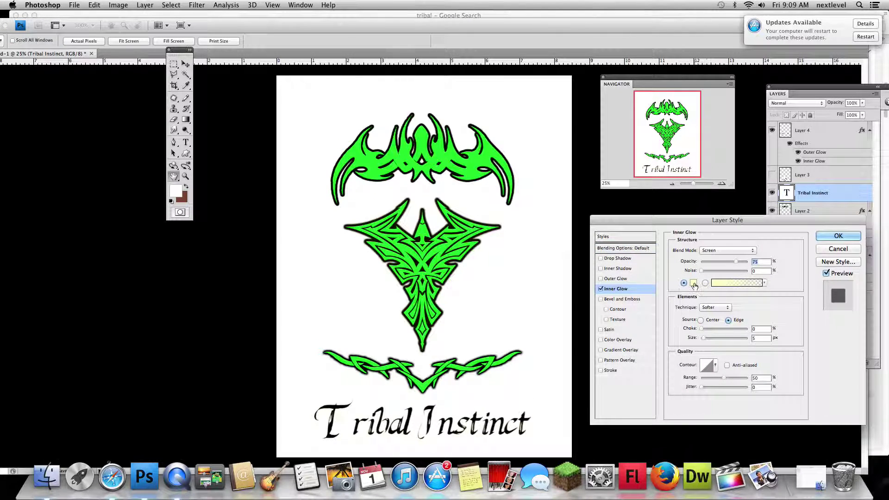
pyautogui.click(694, 286)
pyautogui.doubleClick(323, 315)
pyautogui.write('190')
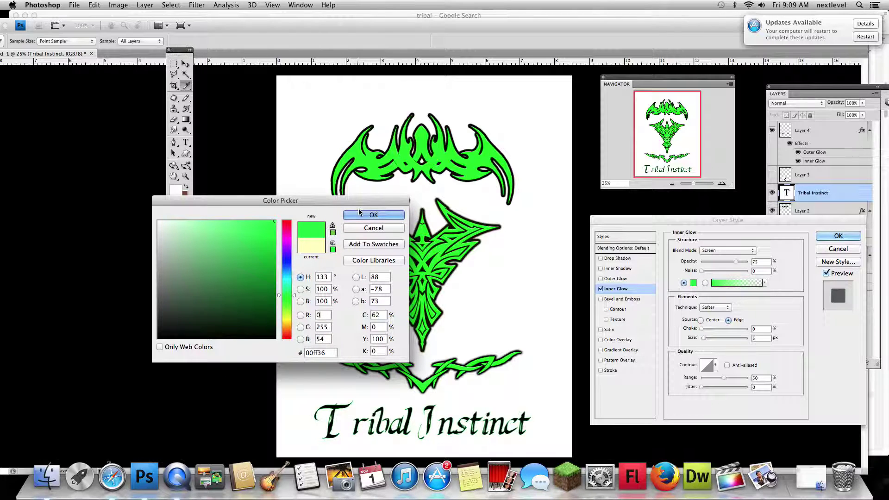
pyautogui.click(374, 215)
# Set the inner glow to Normal blending, 100% opacity and 250 px size
pyautogui.click(732, 252)
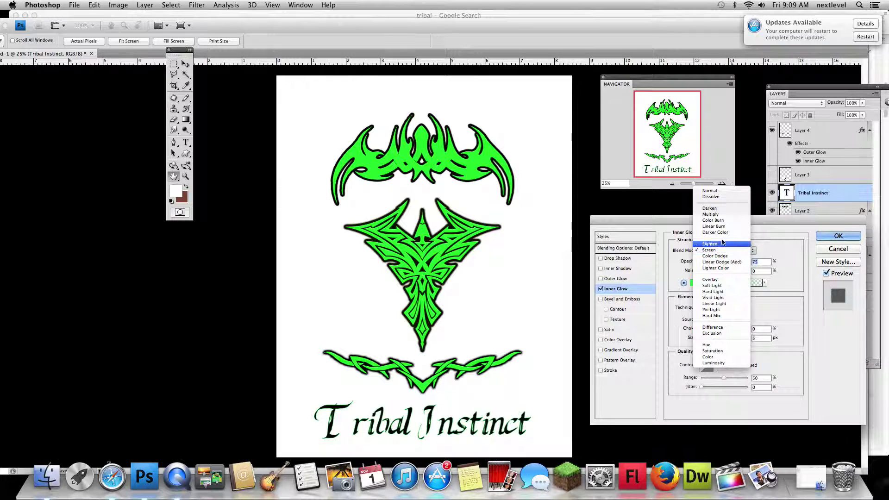
pyautogui.click(722, 193)
pyautogui.moveTo(735, 261); pyautogui.dragTo(748, 262)
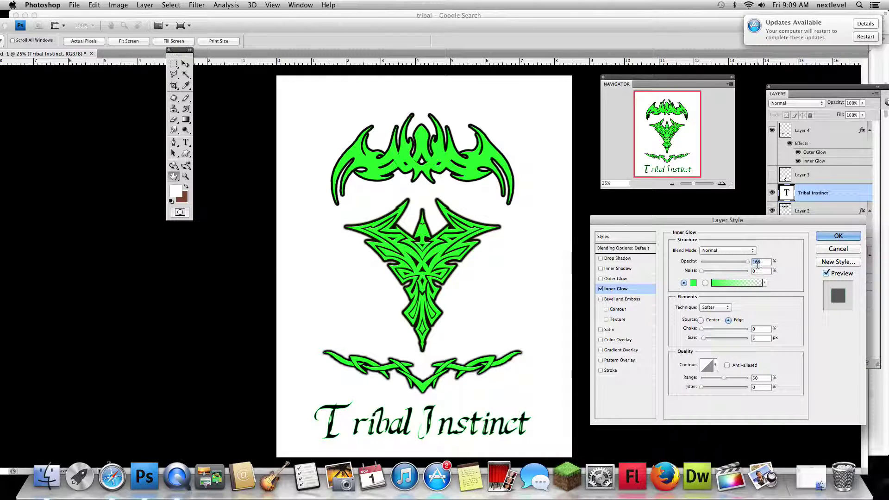
pyautogui.moveTo(703, 338)
pyautogui.mouseDown()
pyautogui.moveTo(751, 337)
pyautogui.moveTo(709, 328)
pyautogui.mouseUp()
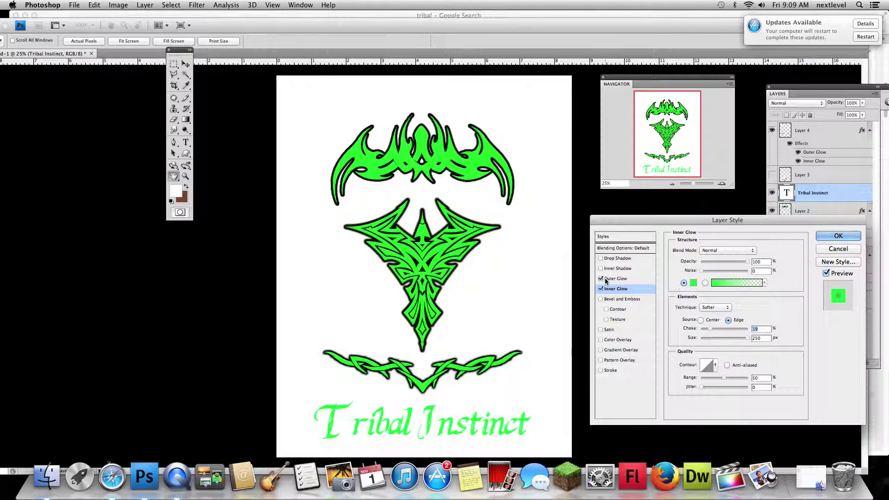
# Add a black Outer Glow with Normal blending at 100% opacity
pyautogui.click(627, 280)
pyautogui.moveTo(736, 262); pyautogui.dragTo(746, 262)
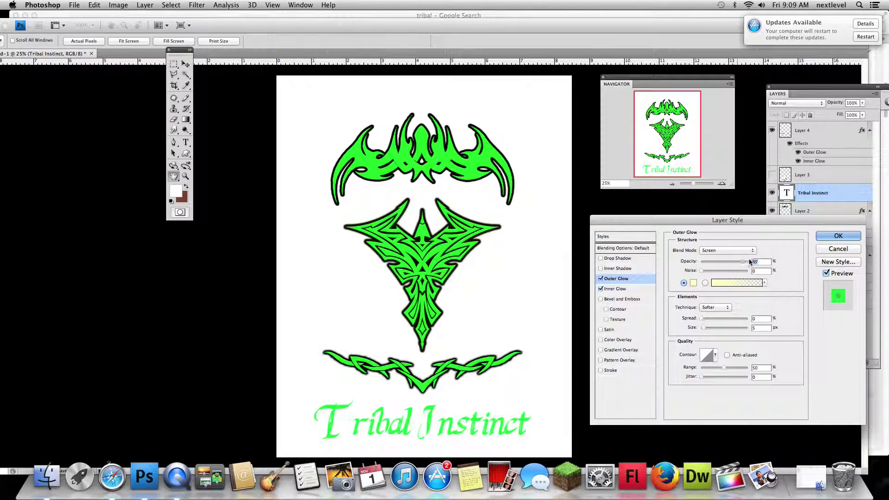
pyautogui.click(741, 250)
pyautogui.click(711, 190)
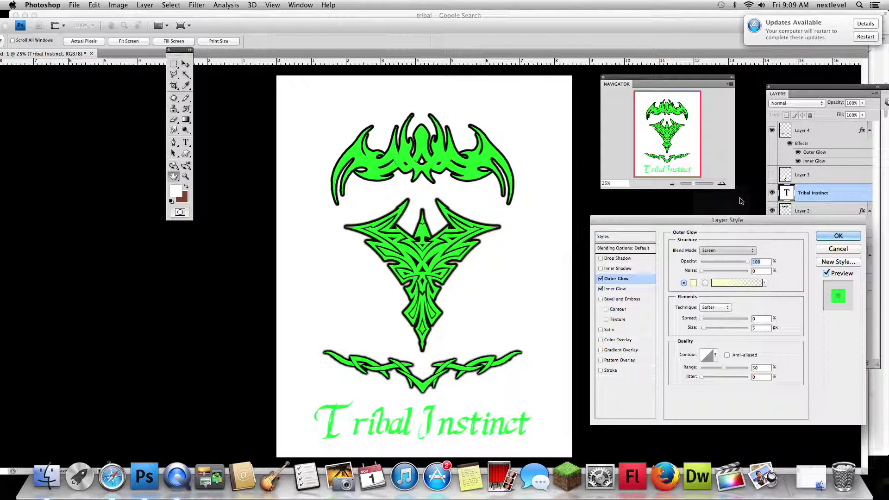
pyautogui.click(692, 282)
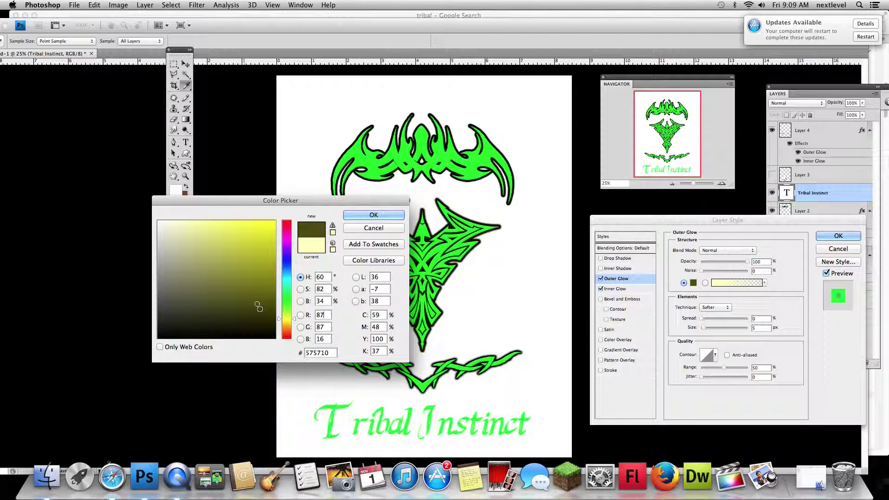
pyautogui.moveTo(252, 291); pyautogui.dragTo(275, 339)
pyautogui.click(374, 215)
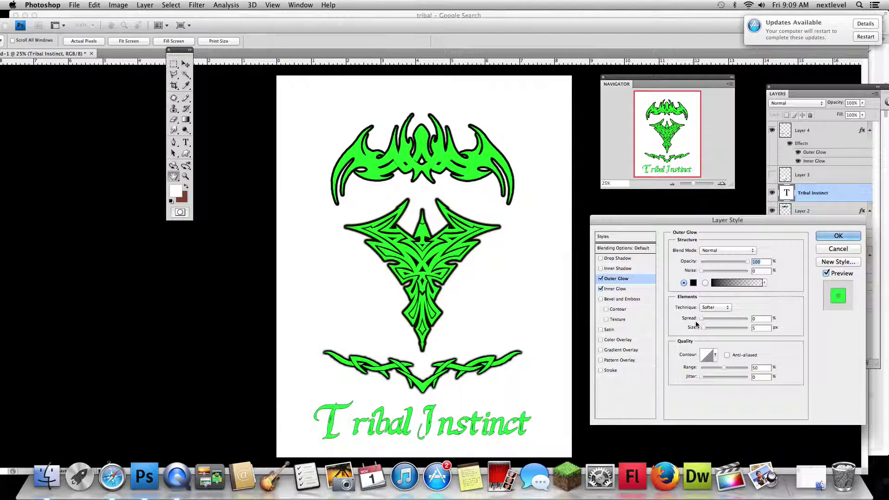
# Raise the outer glow spread to 100% and size to 9 px, then apply the style
pyautogui.moveTo(700, 319); pyautogui.dragTo(760, 321)
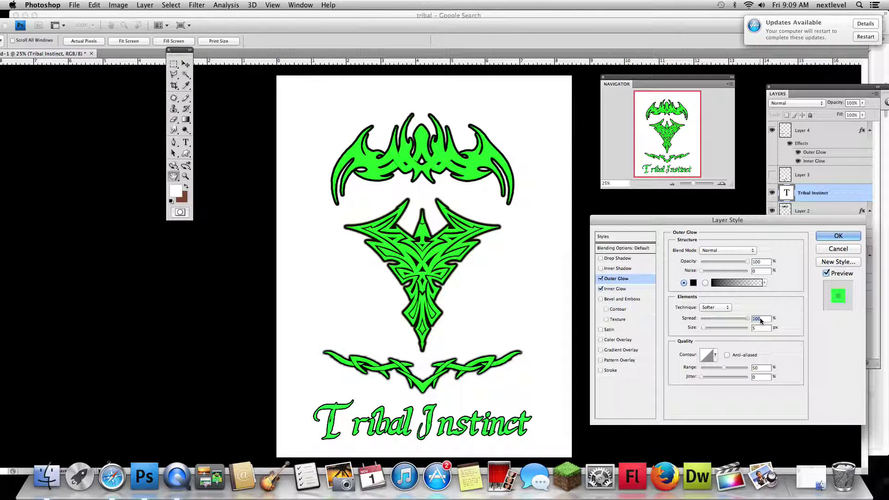
pyautogui.moveTo(706, 329); pyautogui.dragTo(705, 329)
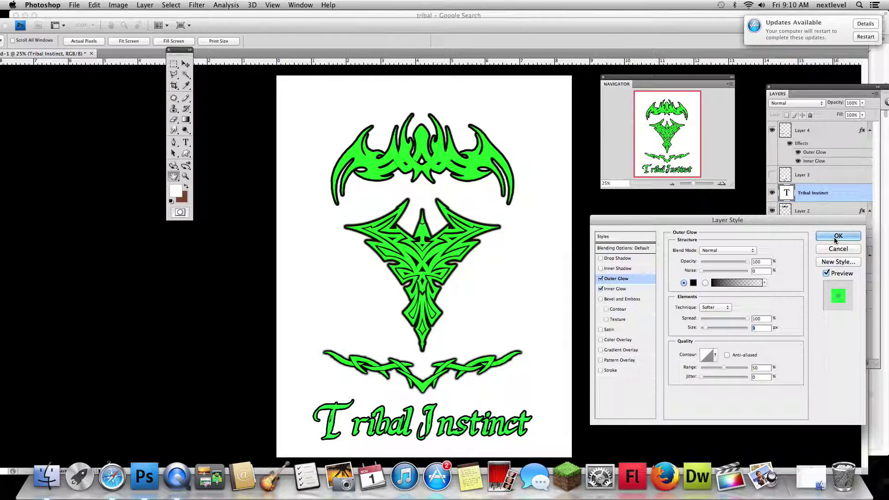
pyautogui.click(837, 237)
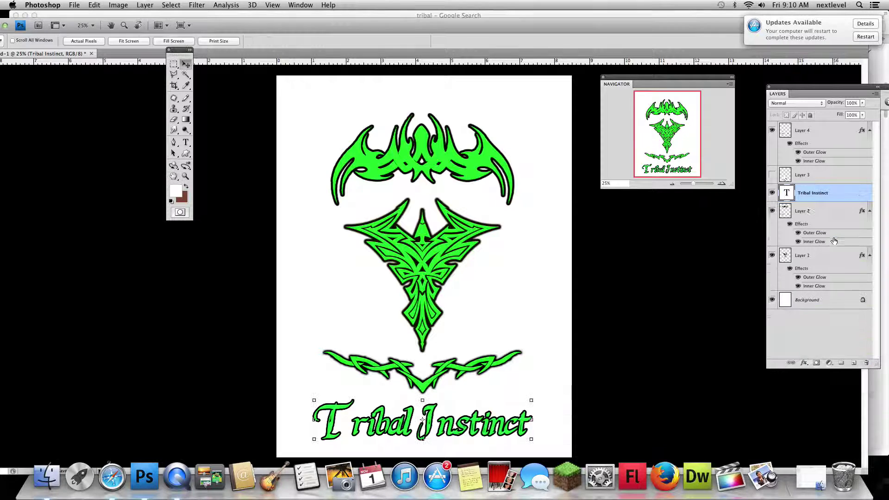
# Move the caption slightly lower and briefly edit then commit its text
pyautogui.moveTo(432, 420); pyautogui.dragTo(433, 423)
pyautogui.click(432, 422)
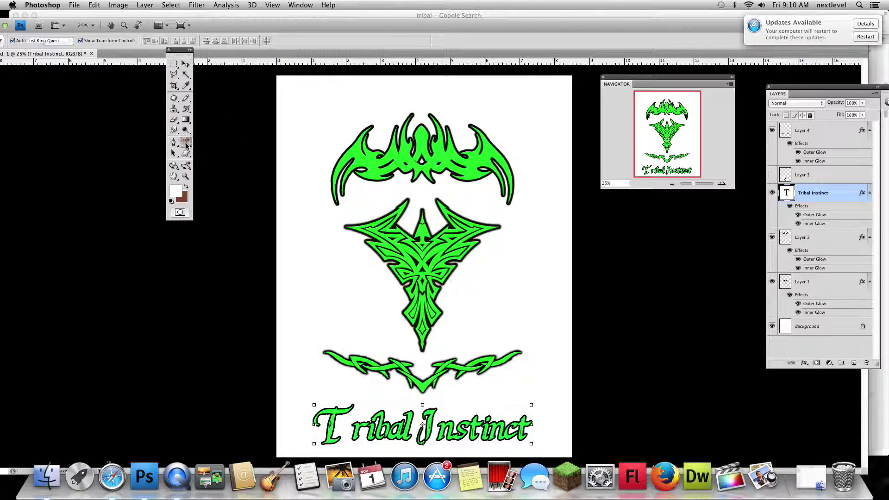
pyautogui.click(185, 142)
pyautogui.click(349, 432)
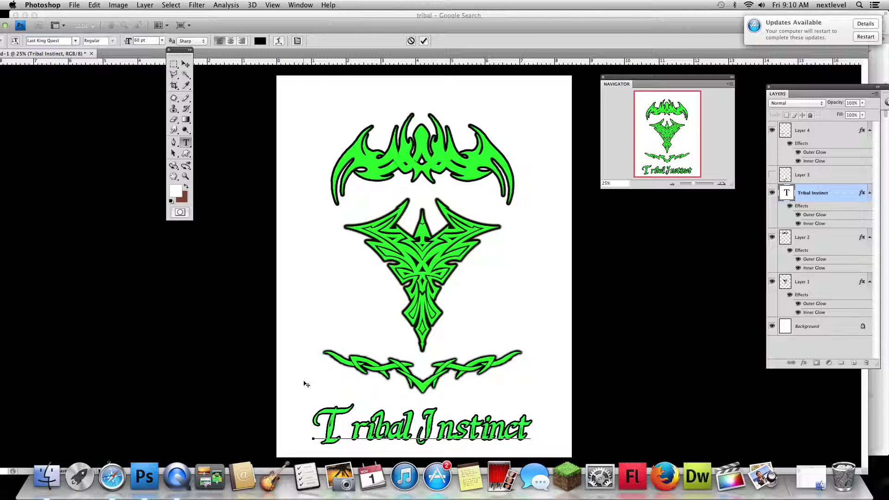
pyautogui.click(174, 74)
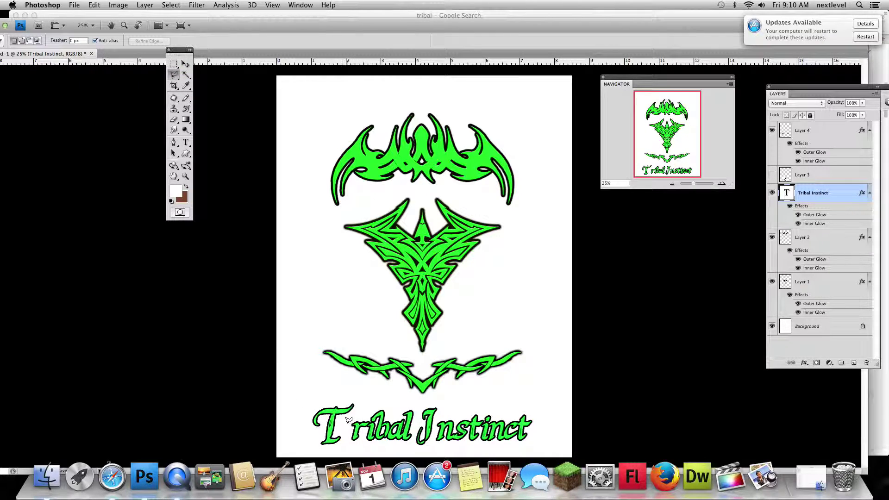
# Lasso the caption's 'T', paste a copy as a new layer, then undo the paste
pyautogui.moveTo(348, 419)
pyautogui.mouseDown()
pyautogui.moveTo(356, 391)
pyautogui.moveTo(304, 430)
pyautogui.moveTo(341, 454)
pyautogui.mouseUp()
pyautogui.click(328, 425)
pyautogui.press('super+v')
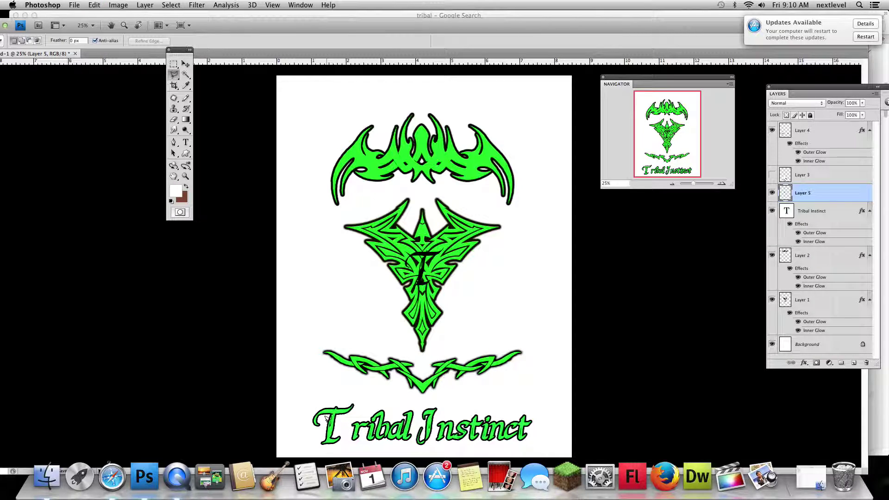
pyautogui.press('super+z')
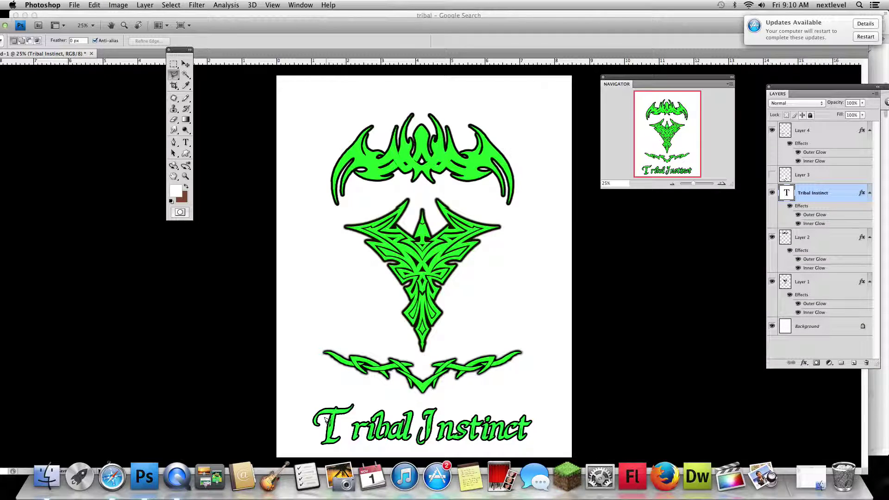